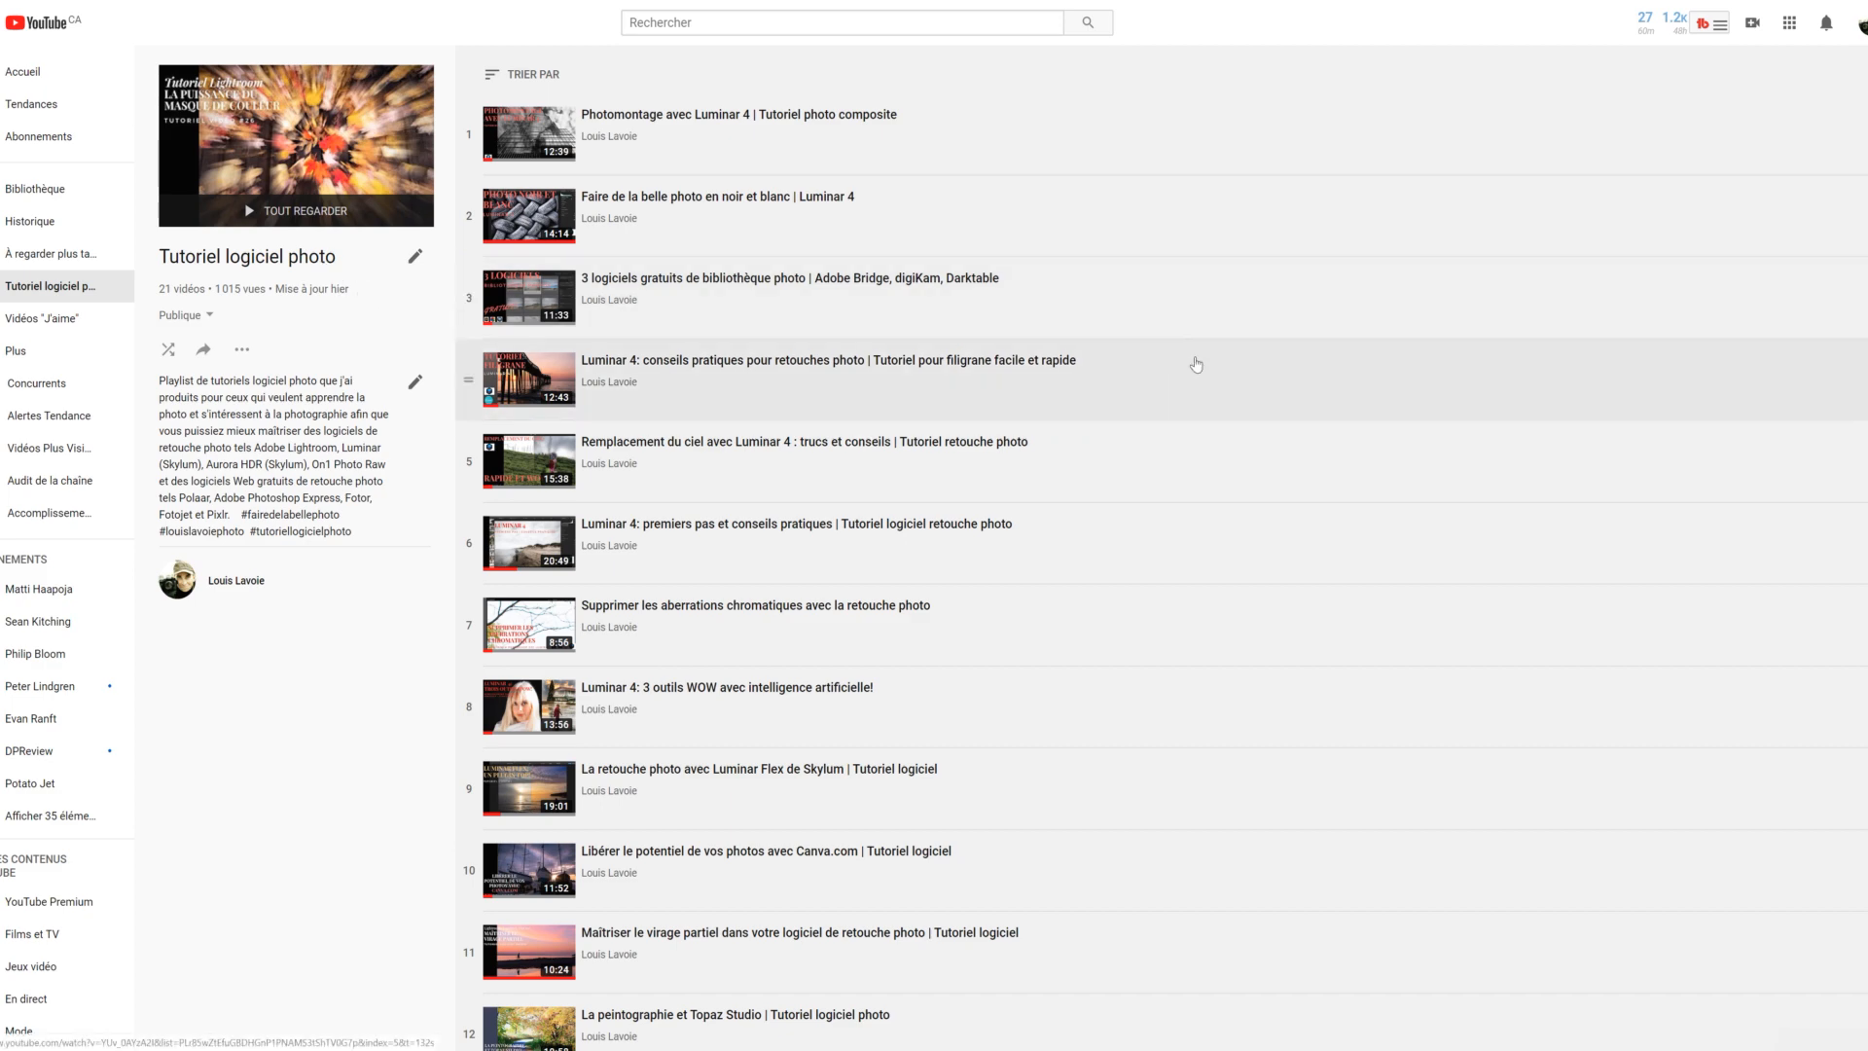
Look through the videos in the Tutoriel logiciel photo playlist.
{"action": "scroll", "coordinate": [1187, 363], "scroll_direction": "down", "scroll_amount": 4}
{"action": "scroll", "coordinate": [1195, 365], "scroll_direction": "down", "scroll_amount": 4}
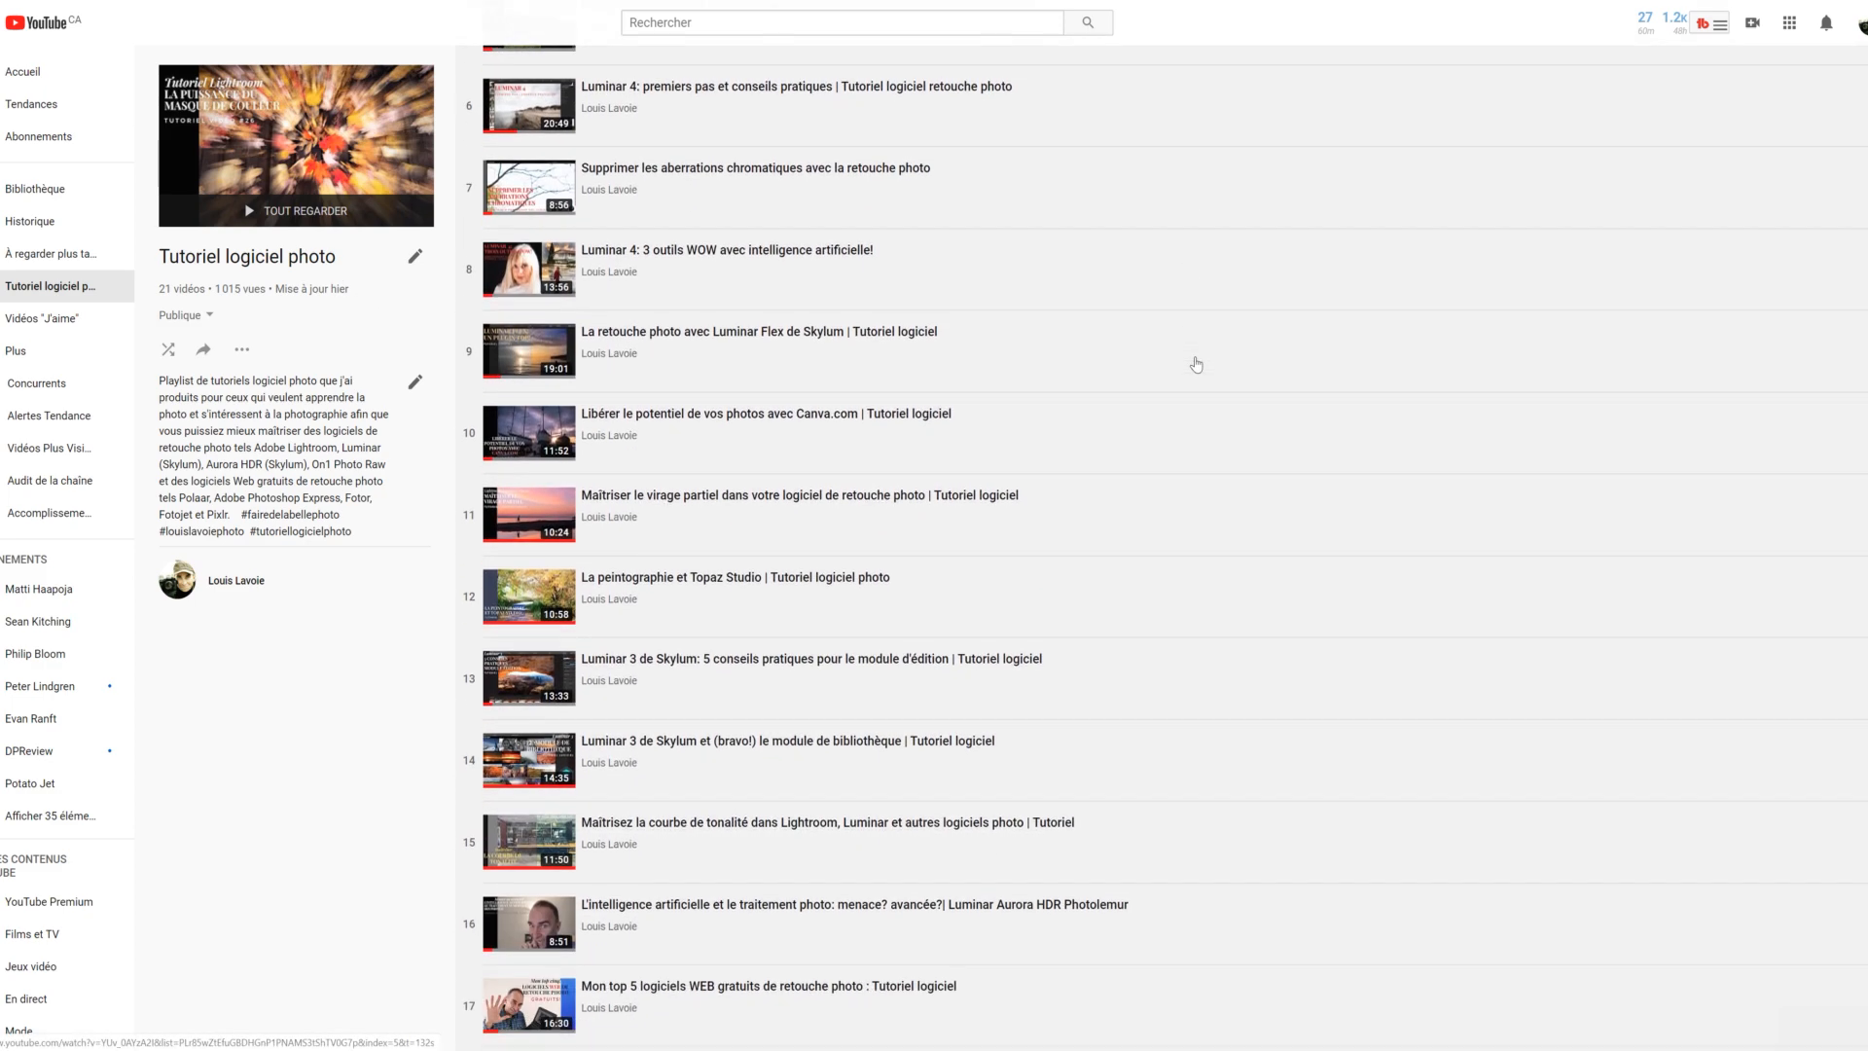
{"action": "scroll", "coordinate": [1196, 365], "scroll_direction": "down", "scroll_amount": 1}
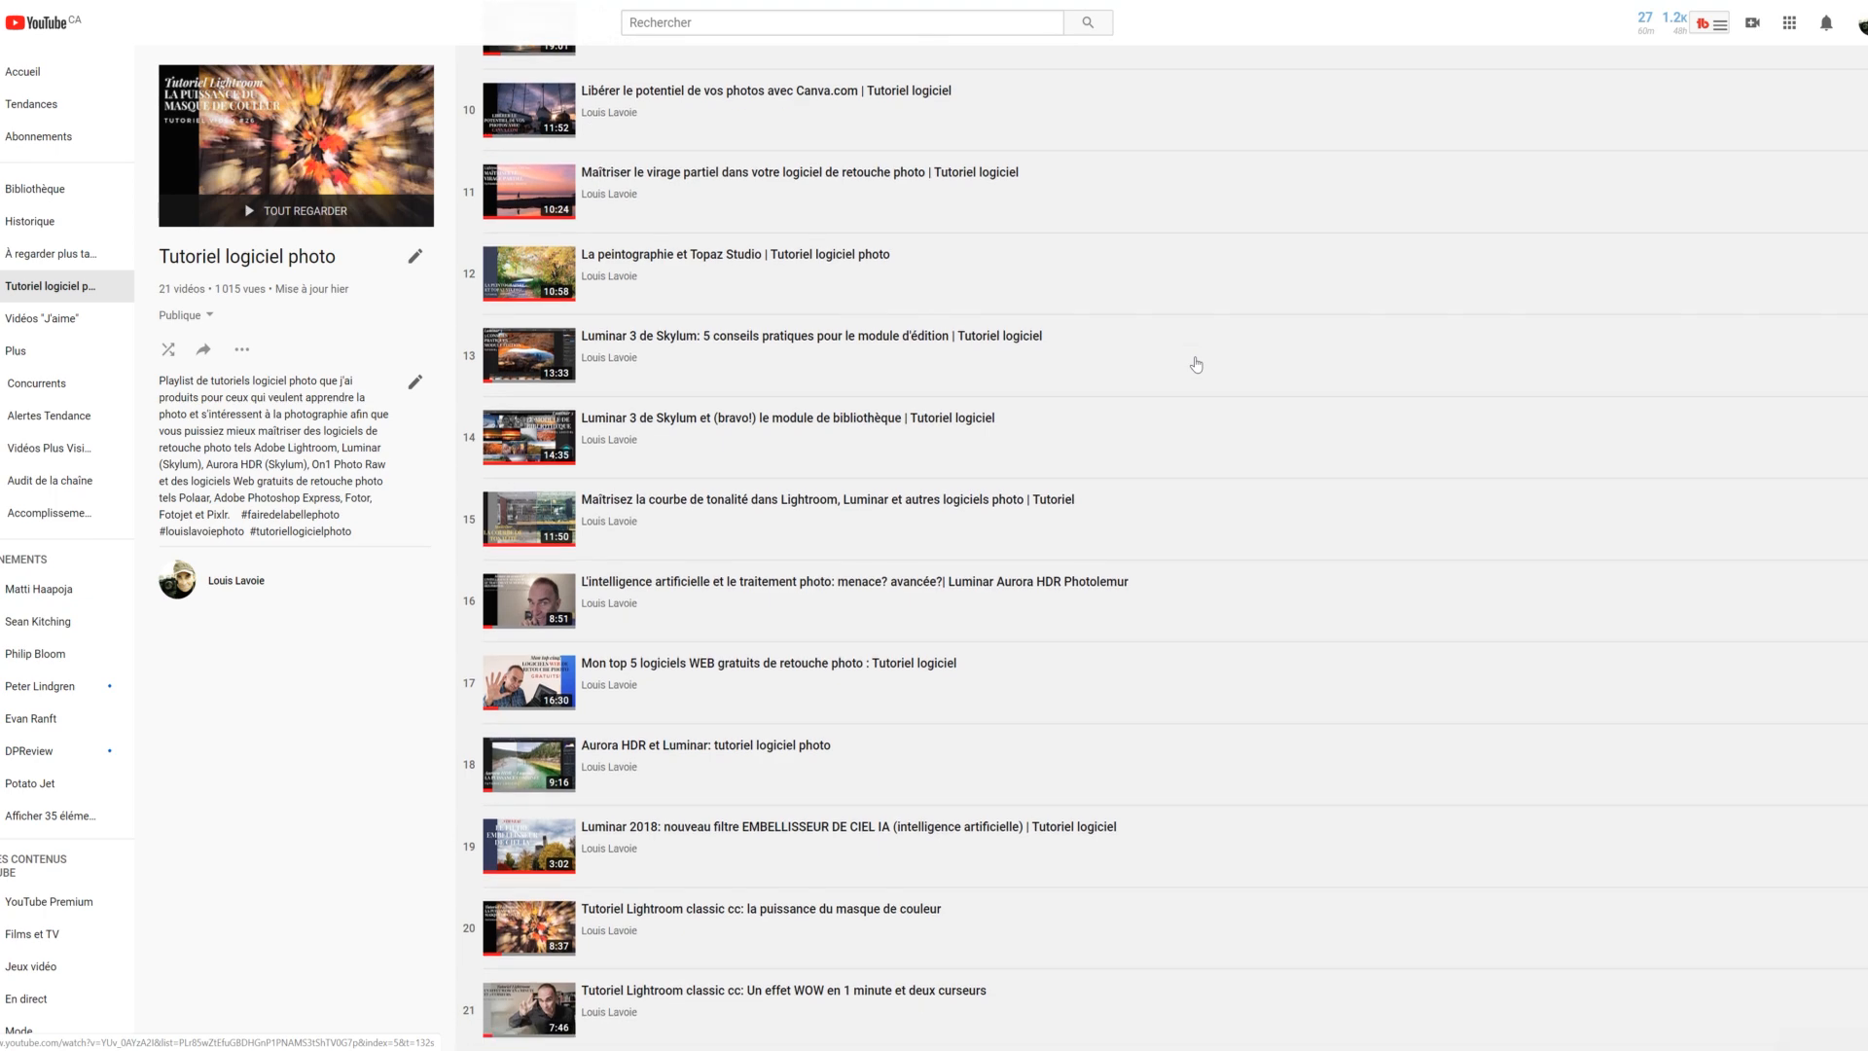
{"action": "scroll", "coordinate": [1195, 364], "scroll_direction": "up", "scroll_amount": 5}
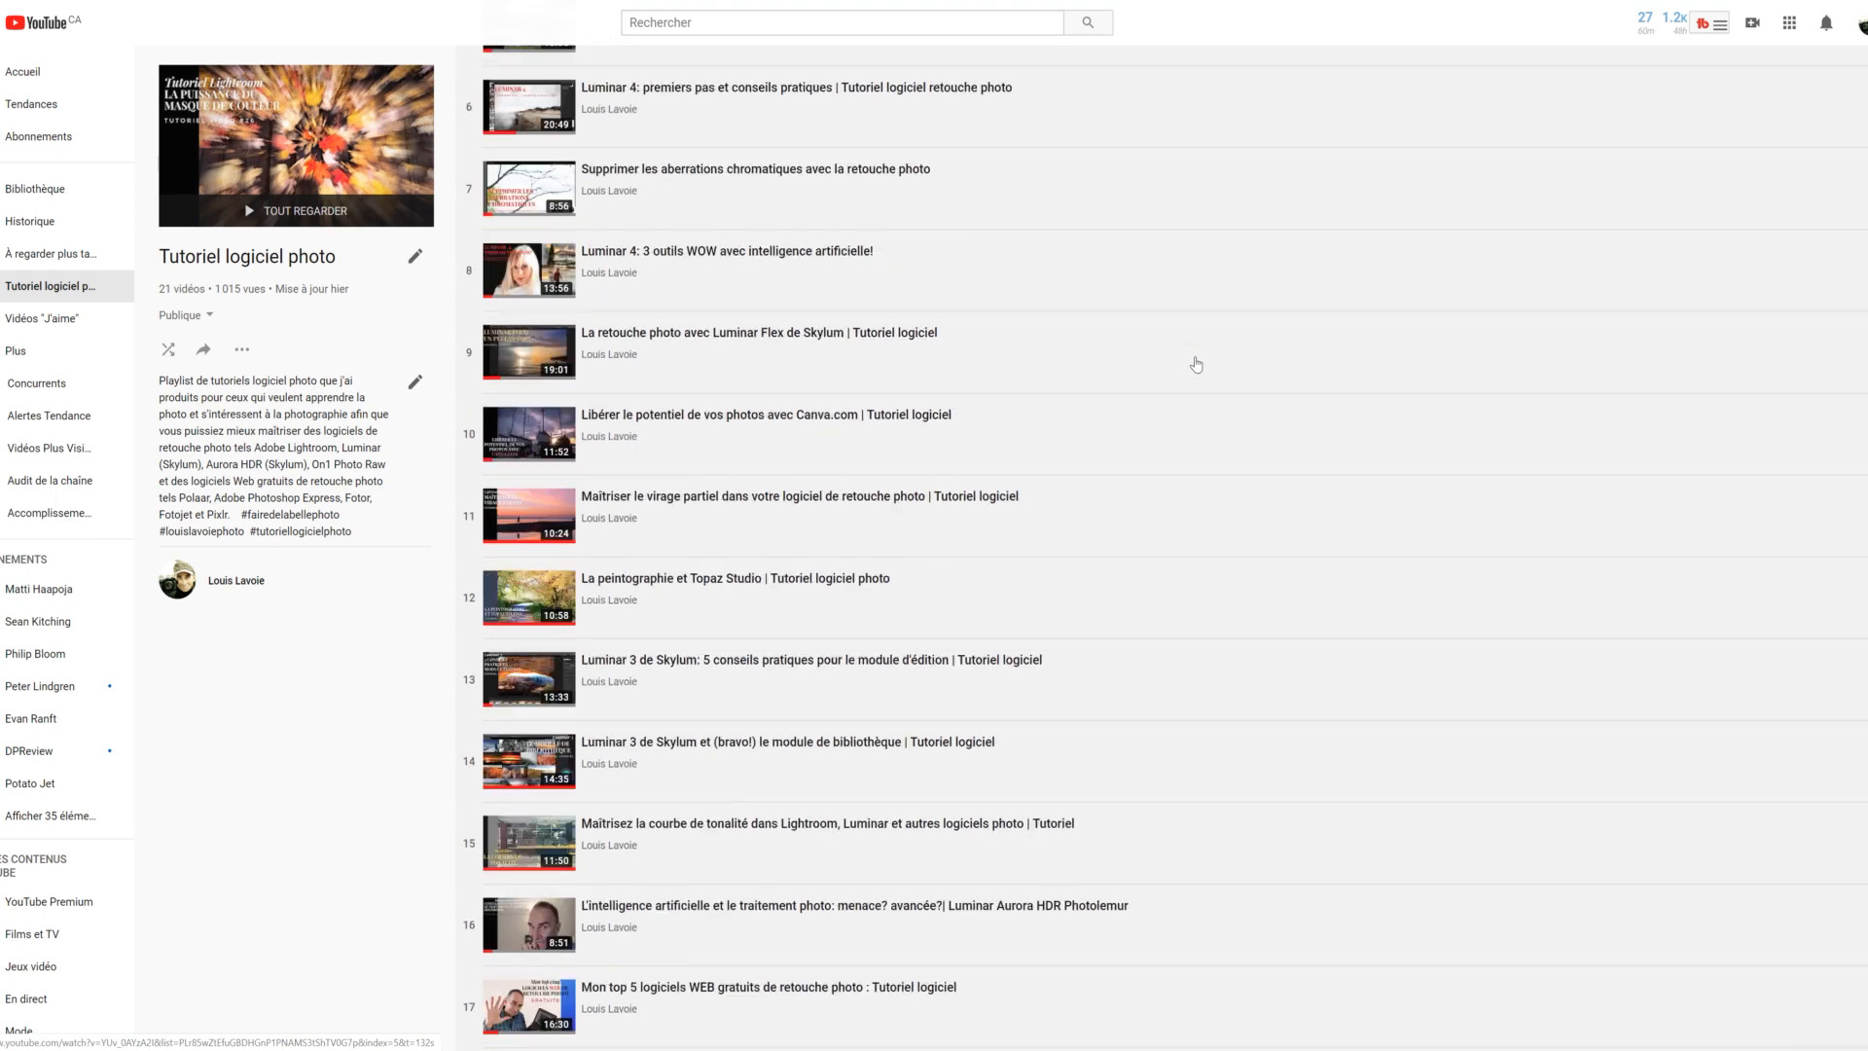
{"action": "scroll", "coordinate": [1196, 365], "scroll_direction": "up", "scroll_amount": 3}
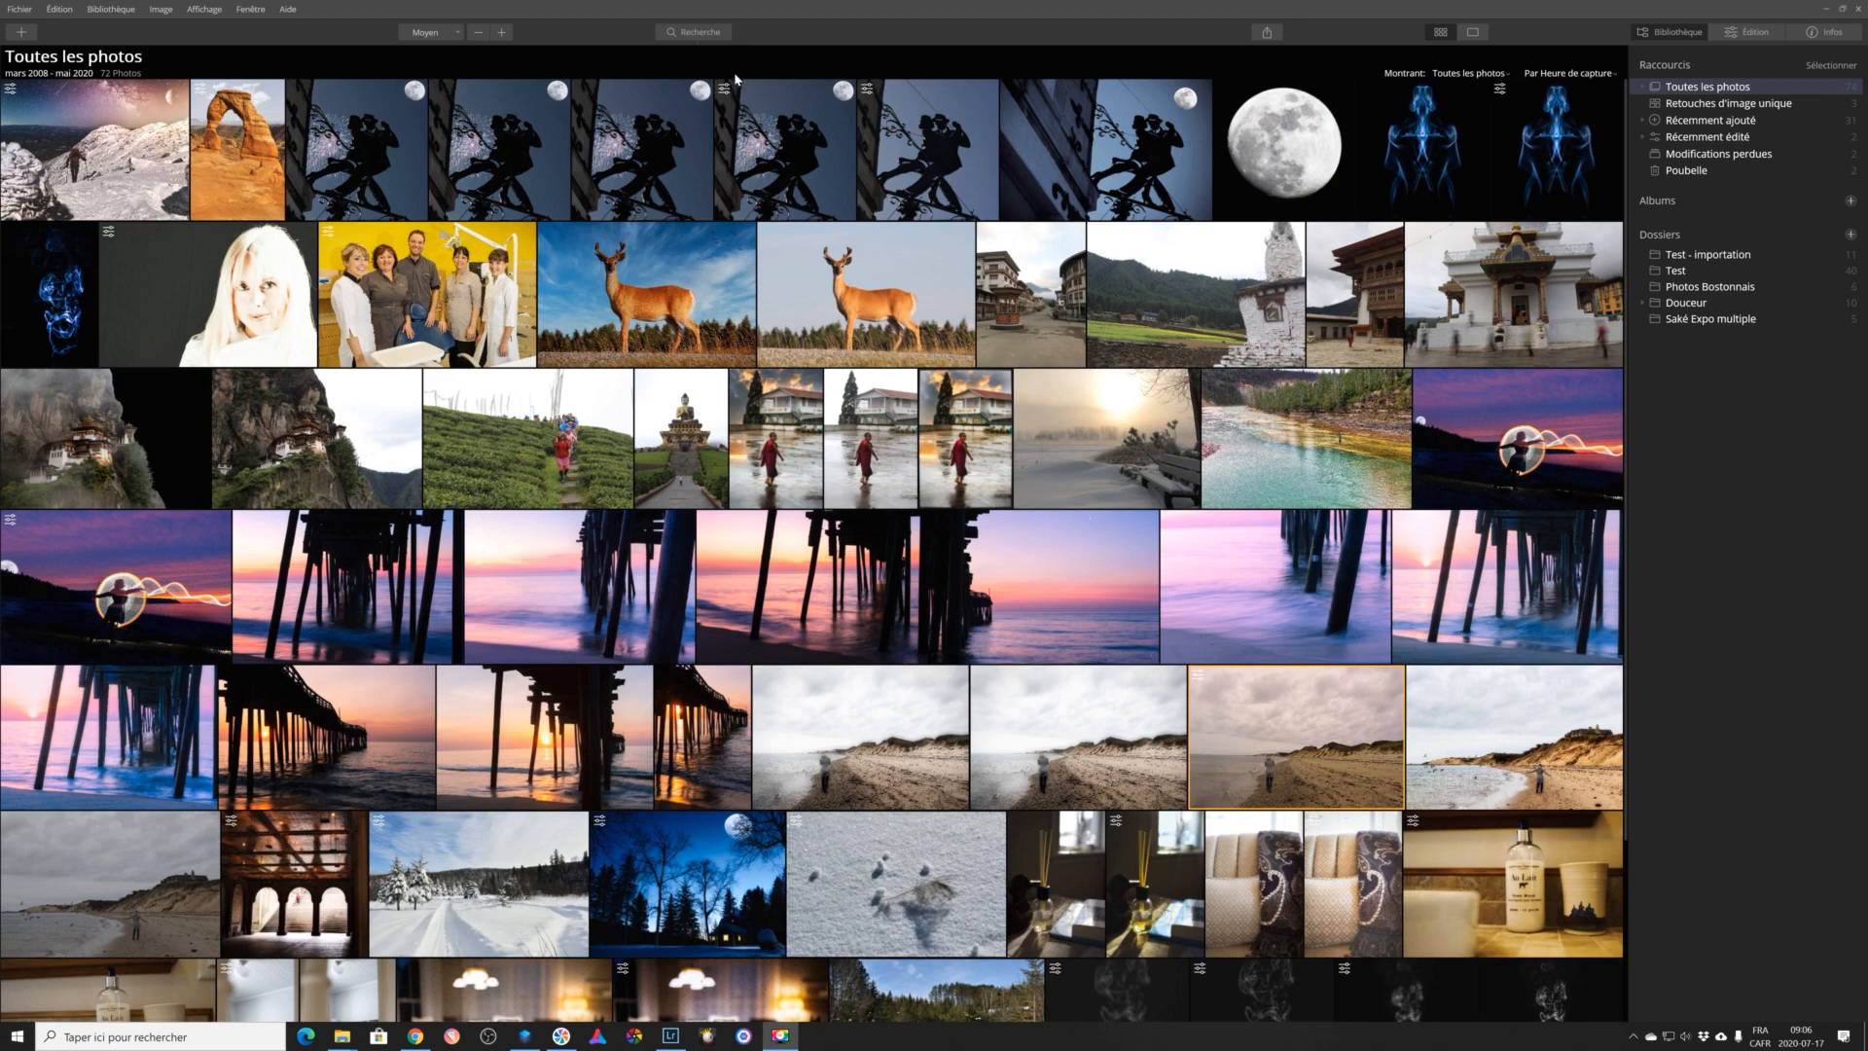
Switch to Luminar 4, open the beach photo _MG_2701.CR3 for editing and expand the basic Lumière settings.
{"action": "left_click", "coordinate": [697, 34]}
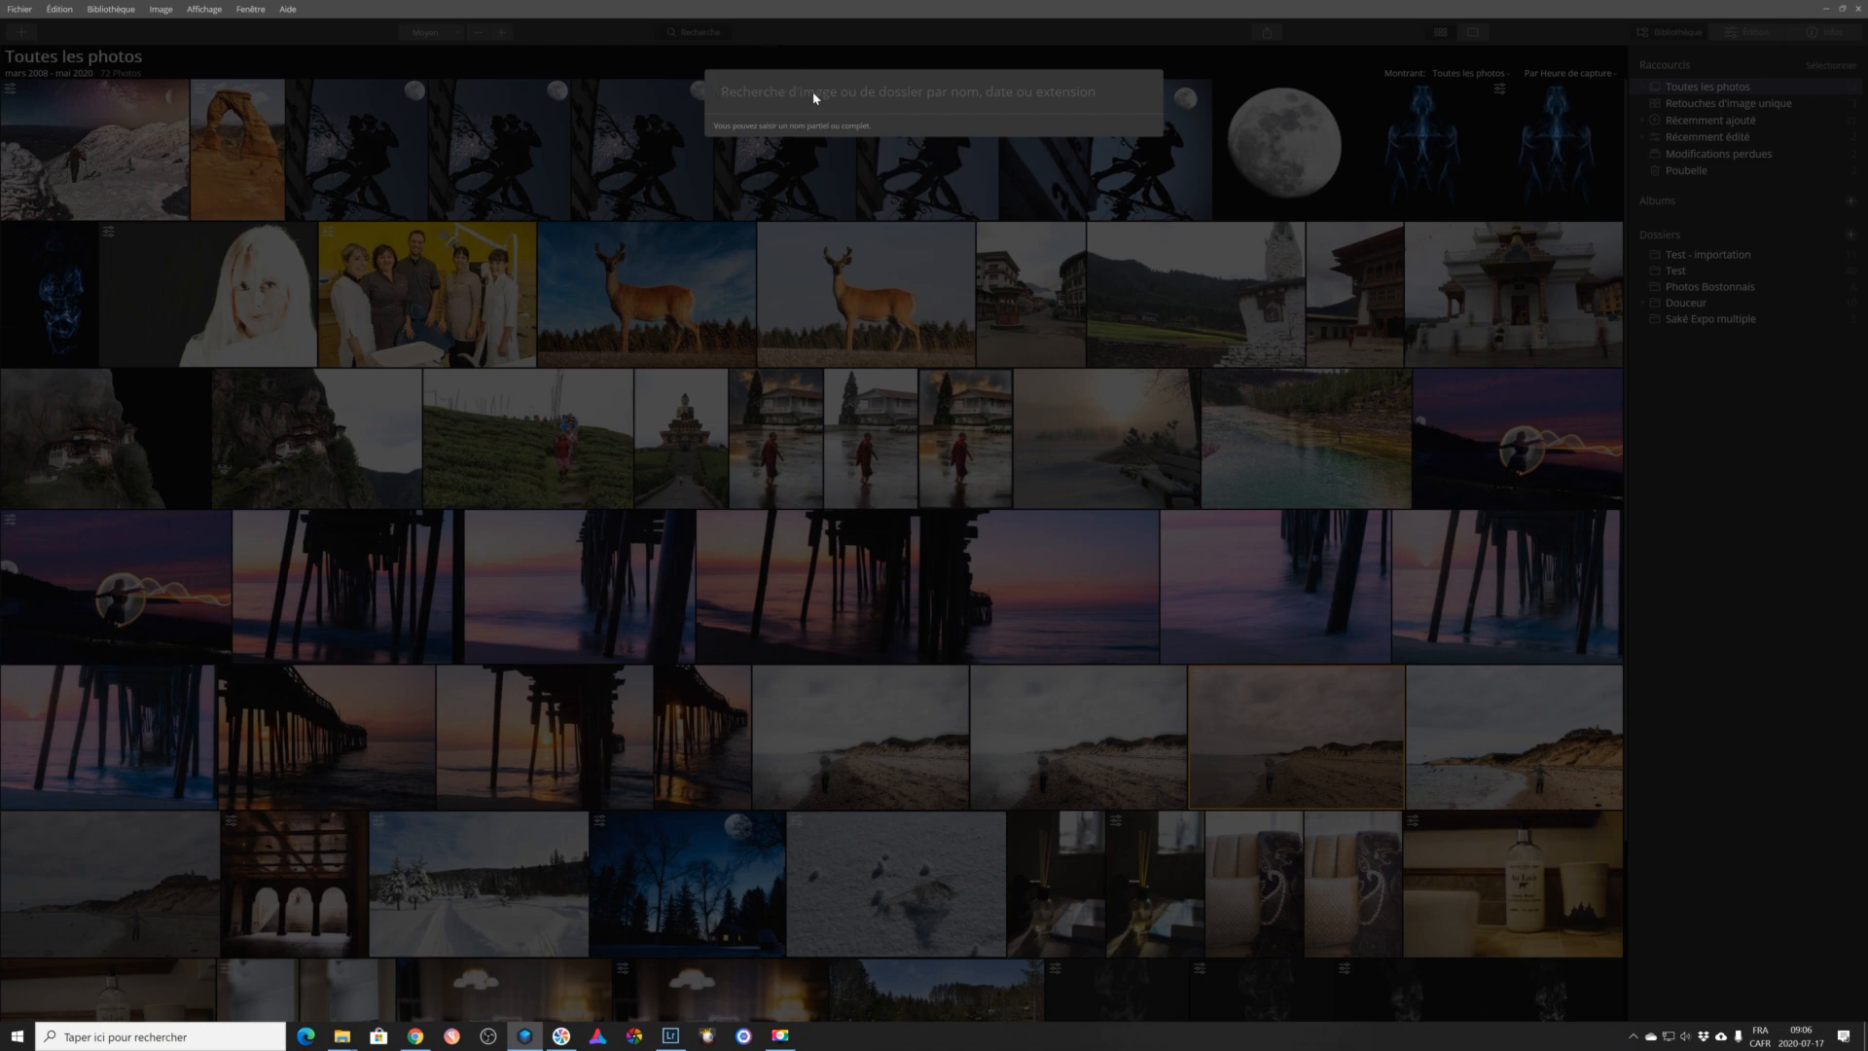
{"action": "left_click", "coordinate": [796, 34]}
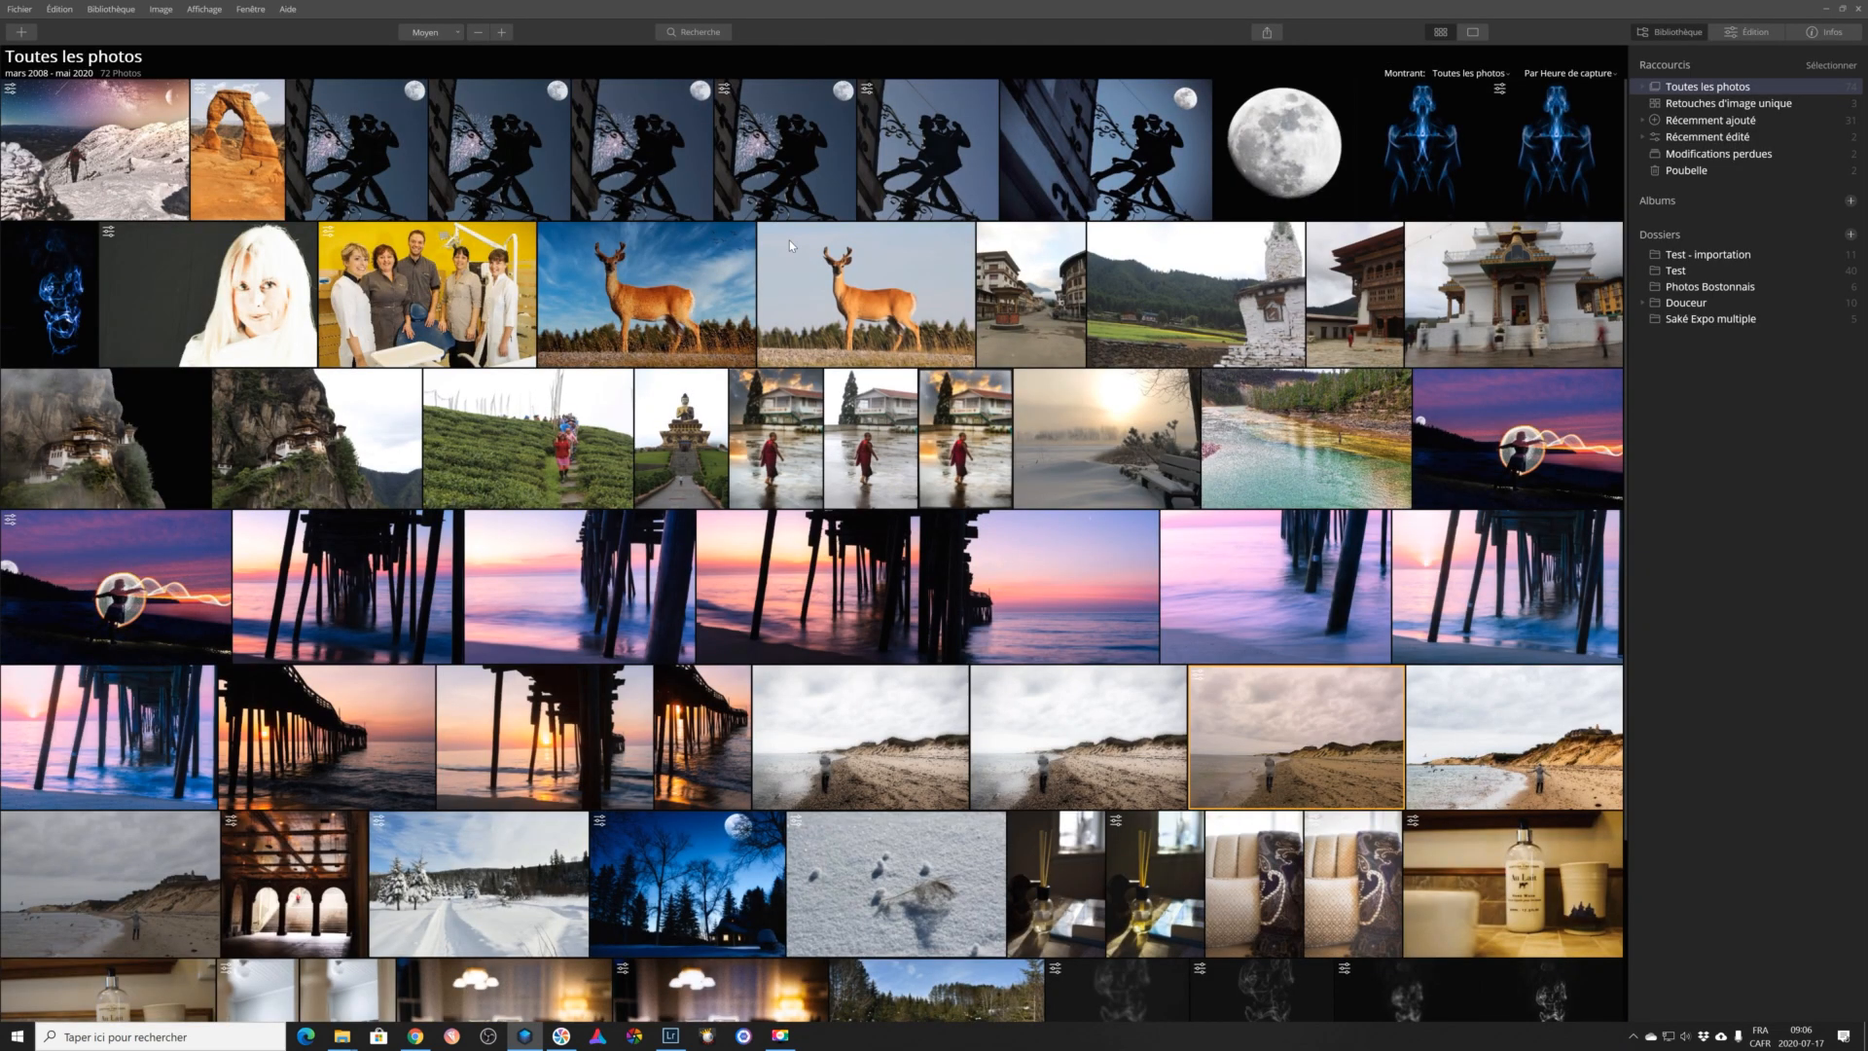
{"action": "double_click", "coordinate": [1308, 731]}
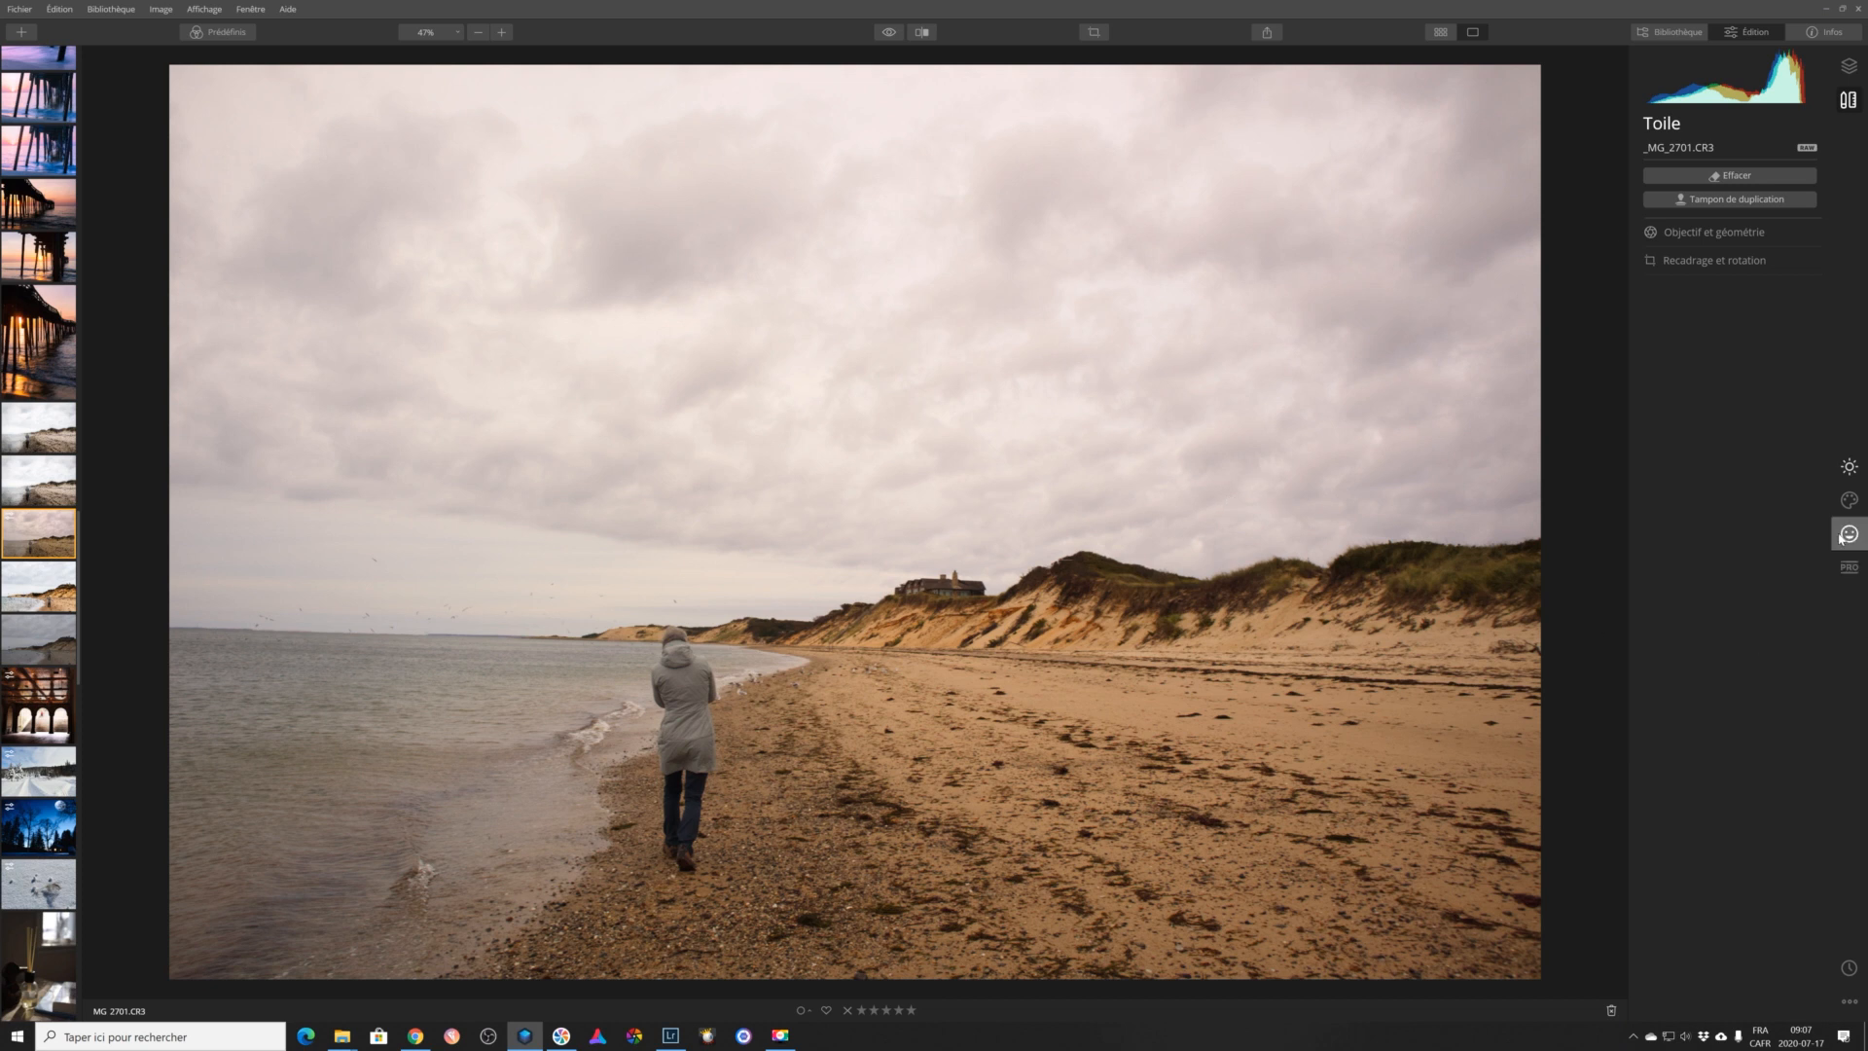
{"action": "left_click", "coordinate": [1850, 468]}
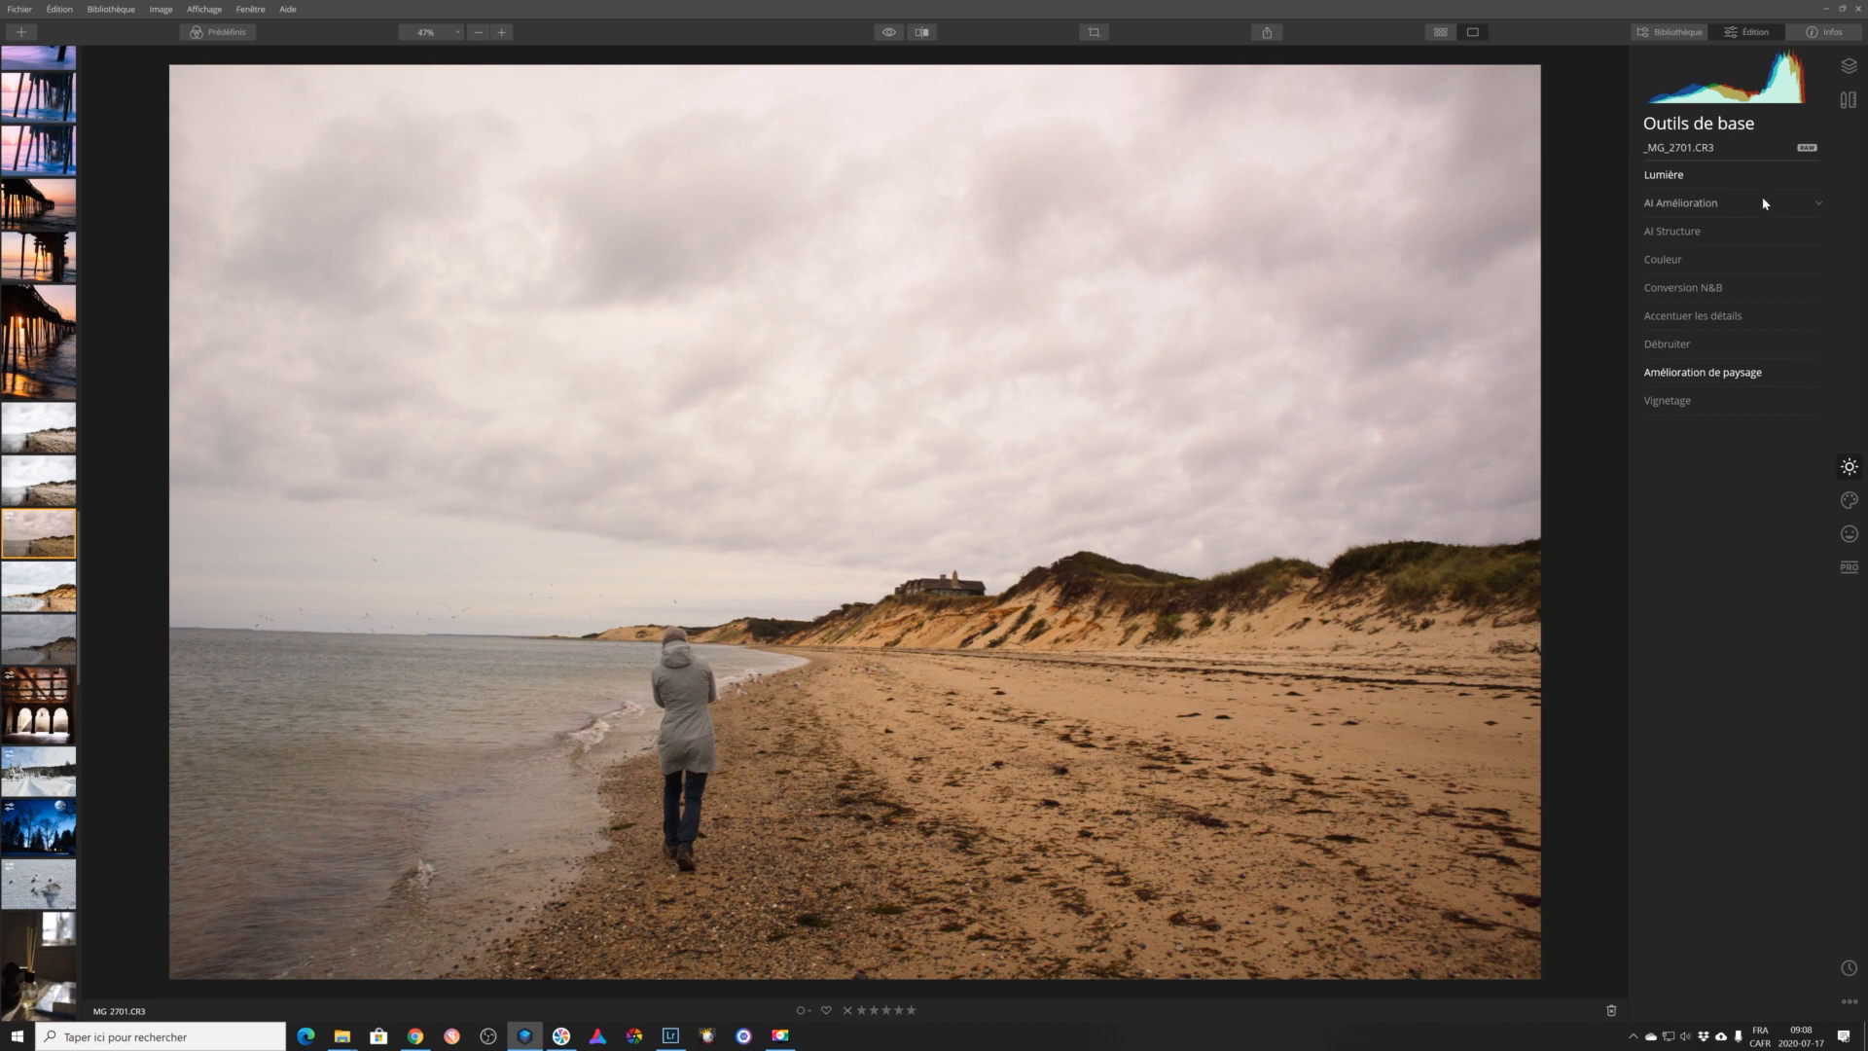
{"action": "left_click", "coordinate": [1738, 176]}
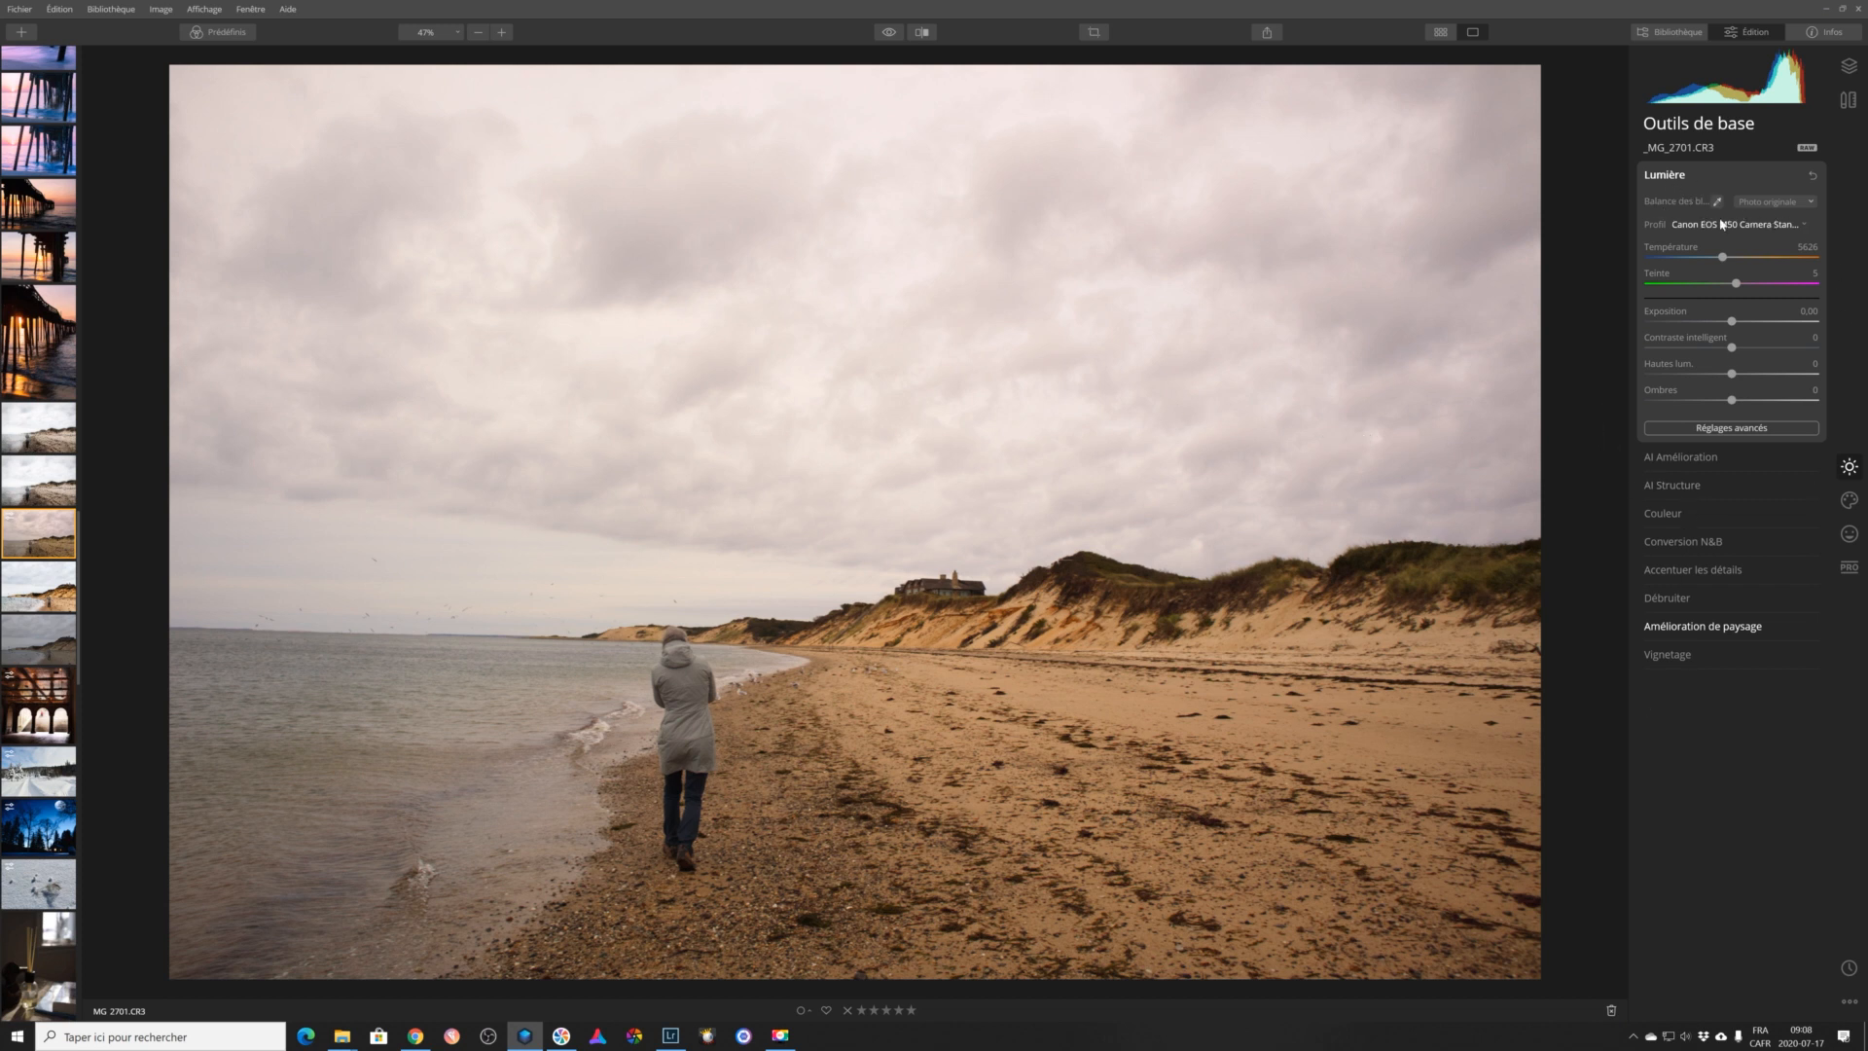
Compare the Luminar par défaut and Camera Standard profiles on the photo, finishing with Camera Standard.
{"action": "left_click", "coordinate": [1774, 226]}
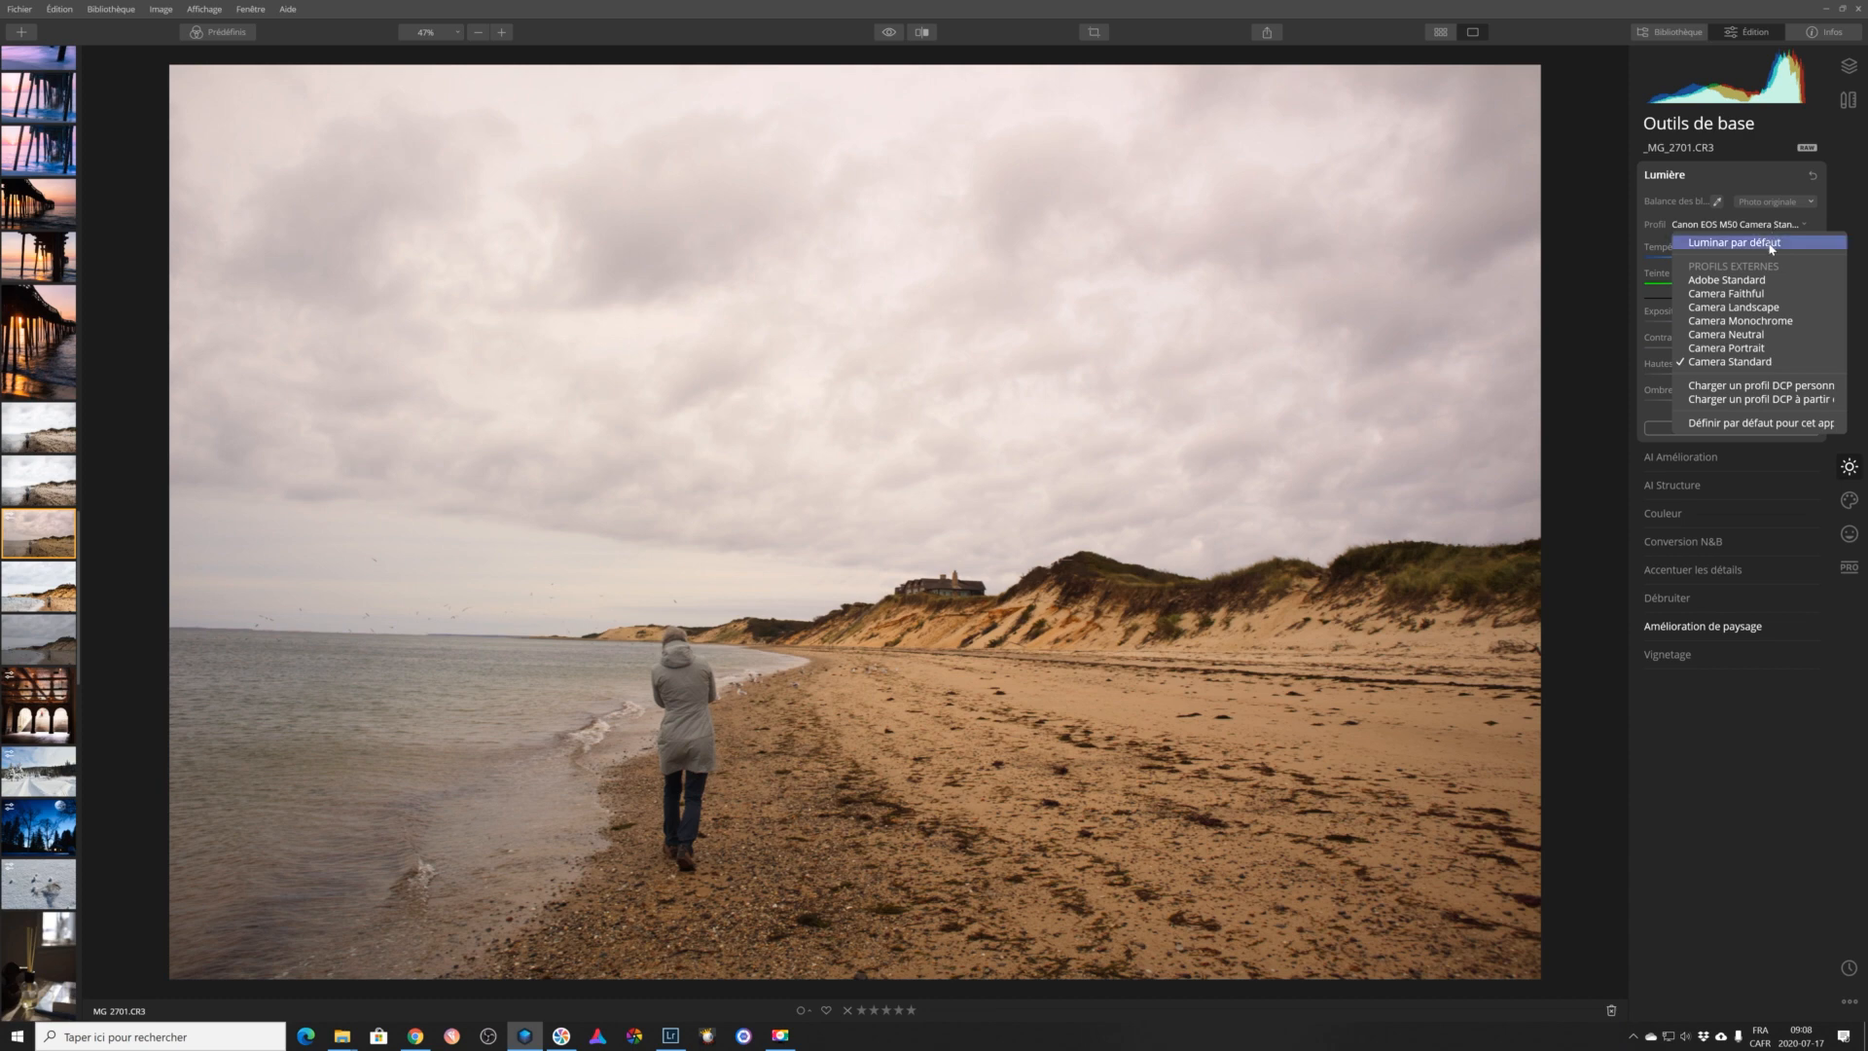
{"action": "left_click", "coordinate": [1771, 243]}
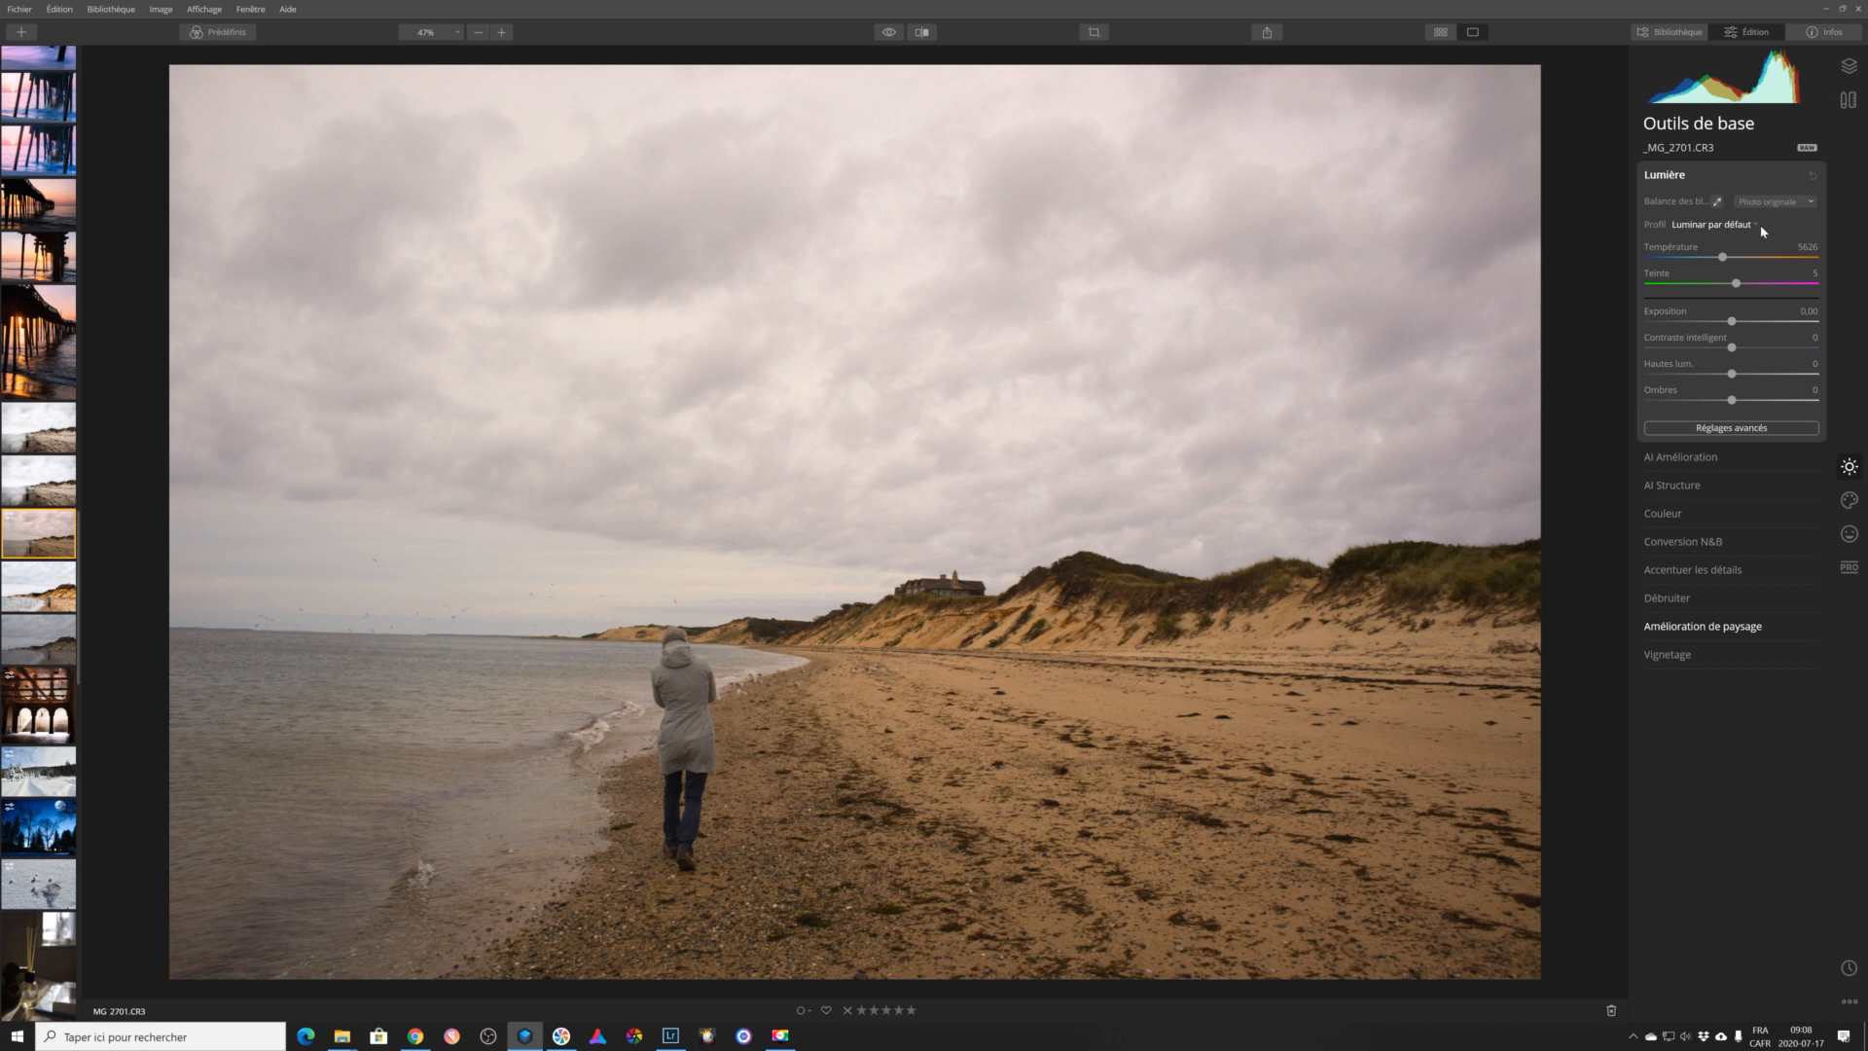
{"action": "left_click", "coordinate": [1753, 225]}
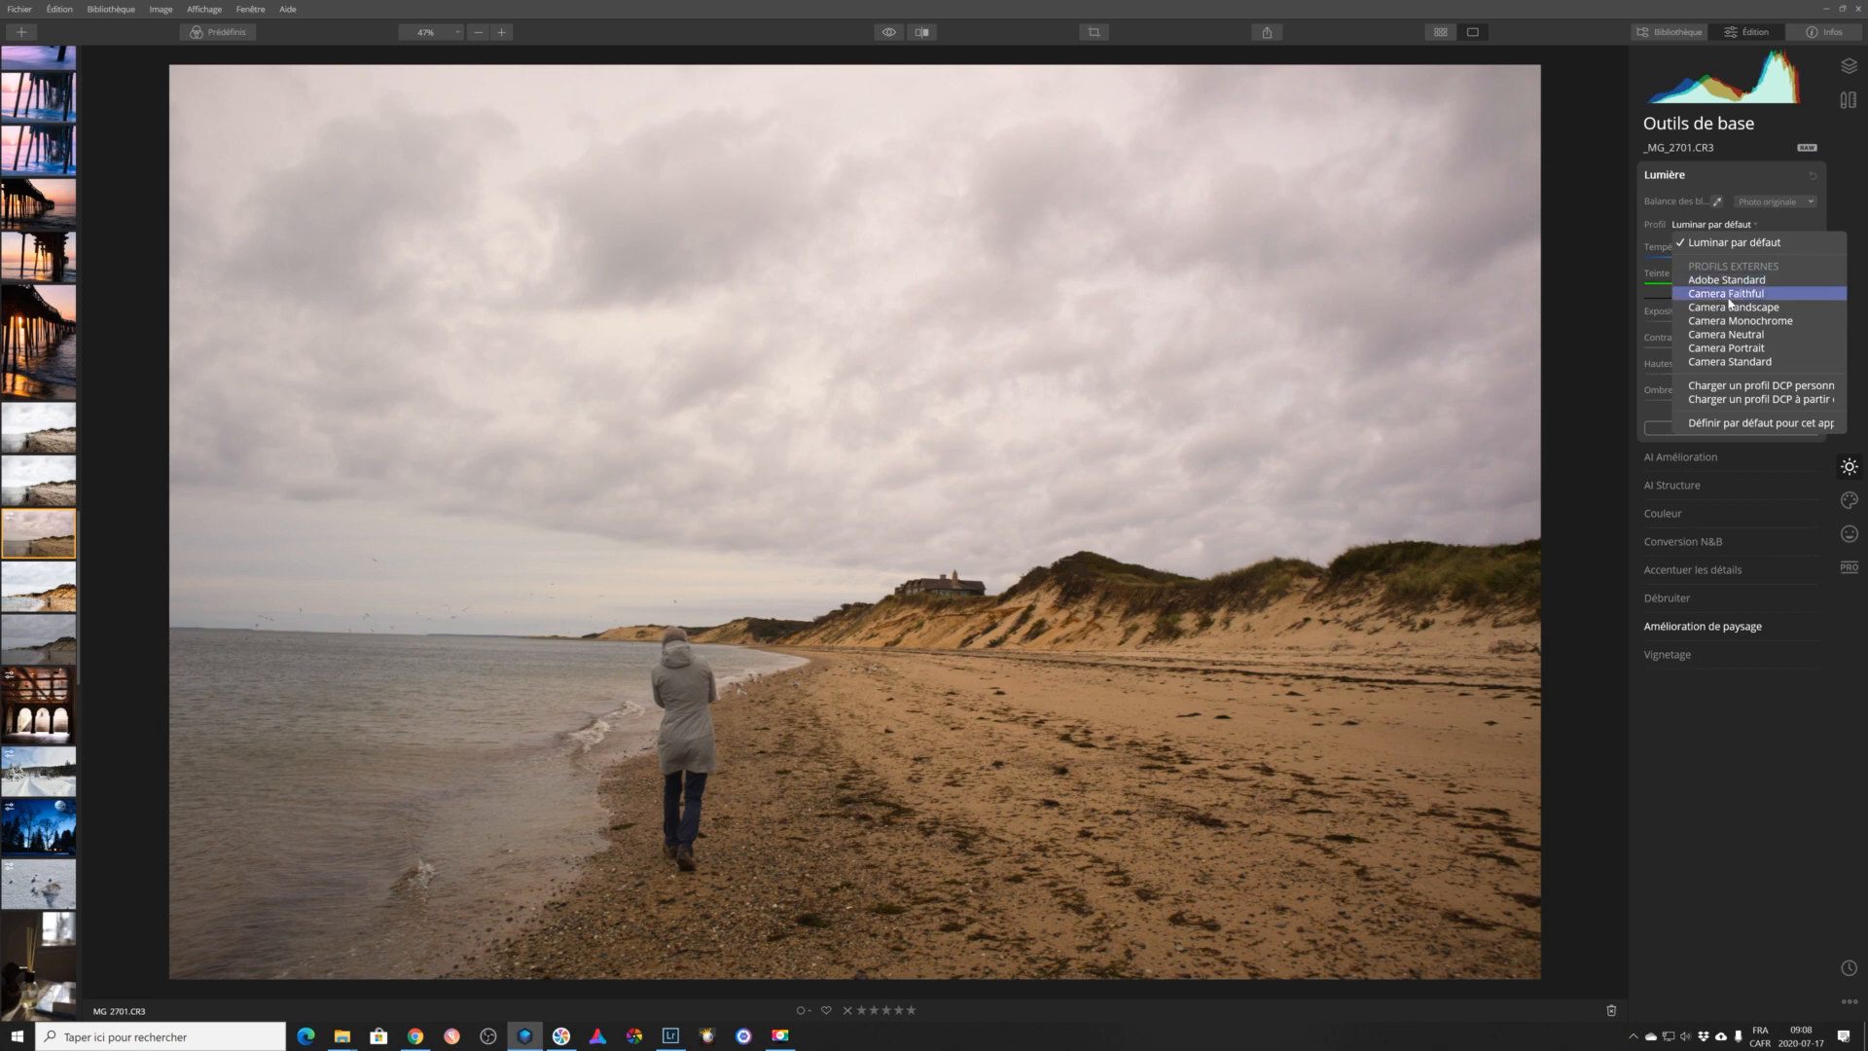
{"action": "left_click", "coordinate": [1730, 362]}
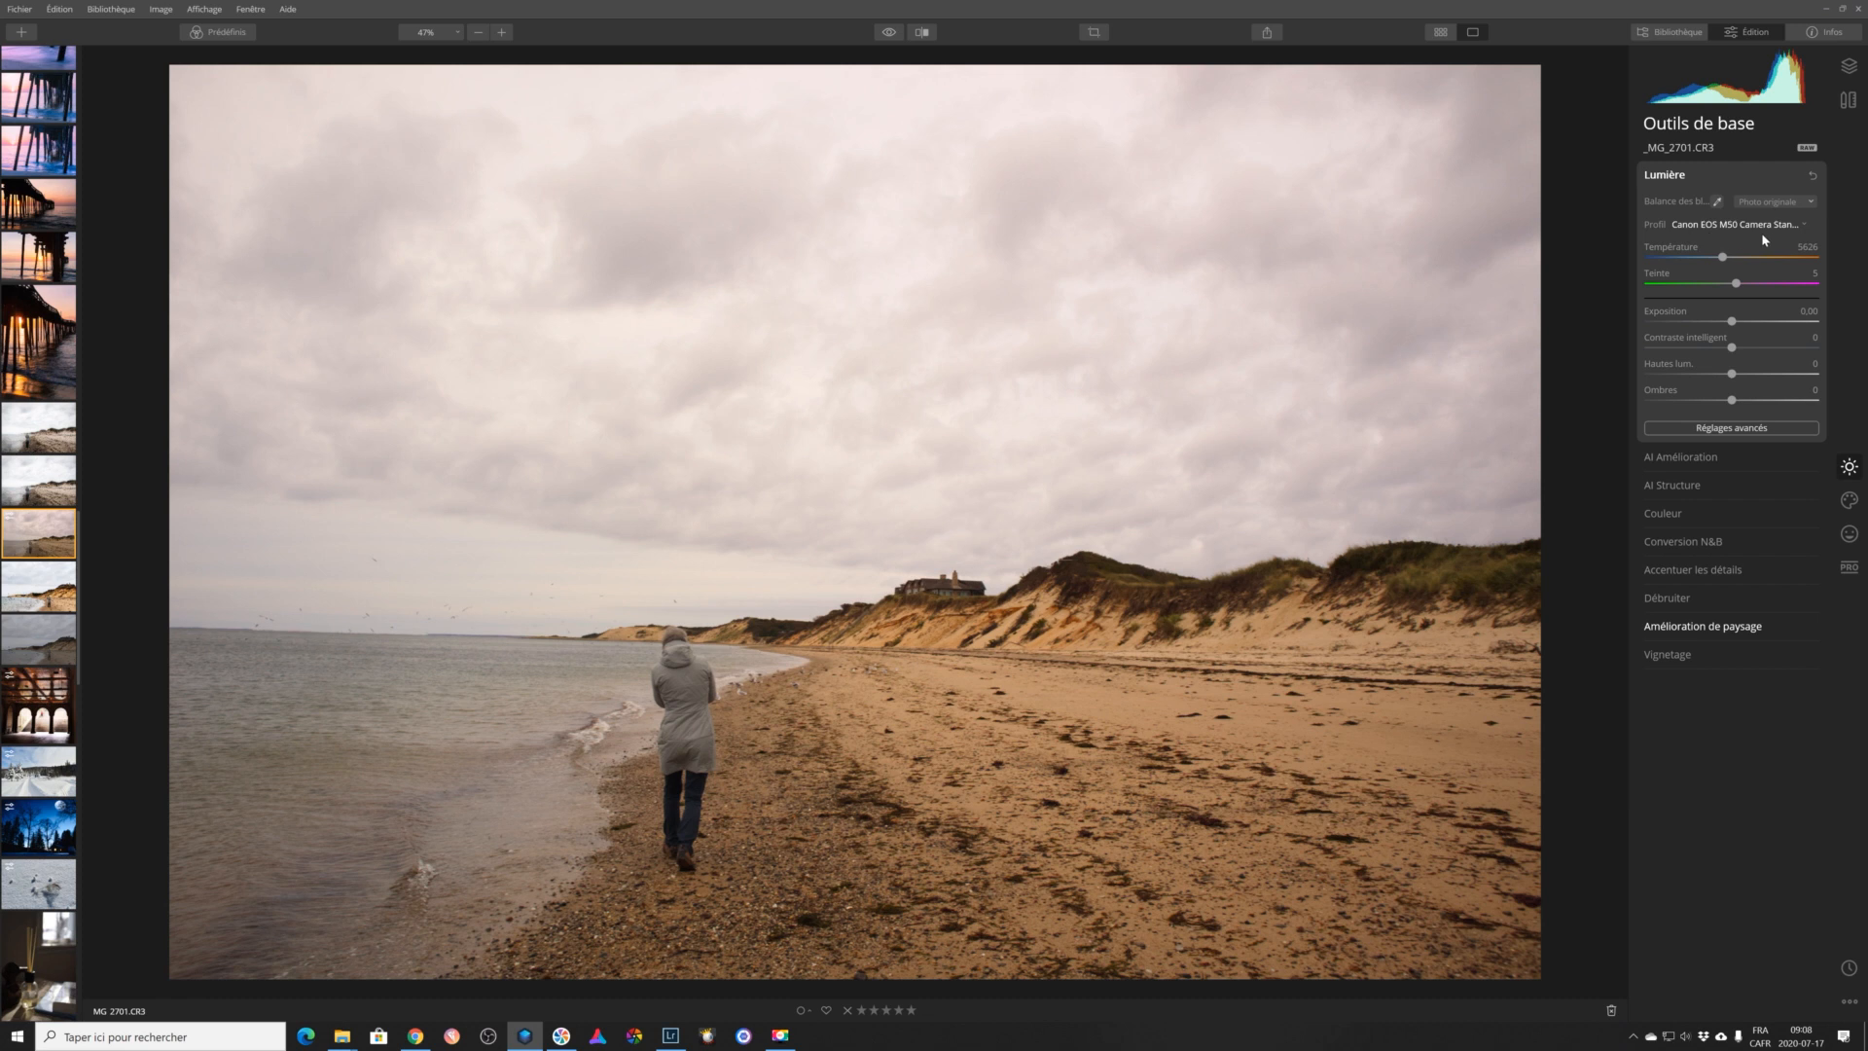
{"action": "left_click", "coordinate": [1712, 230]}
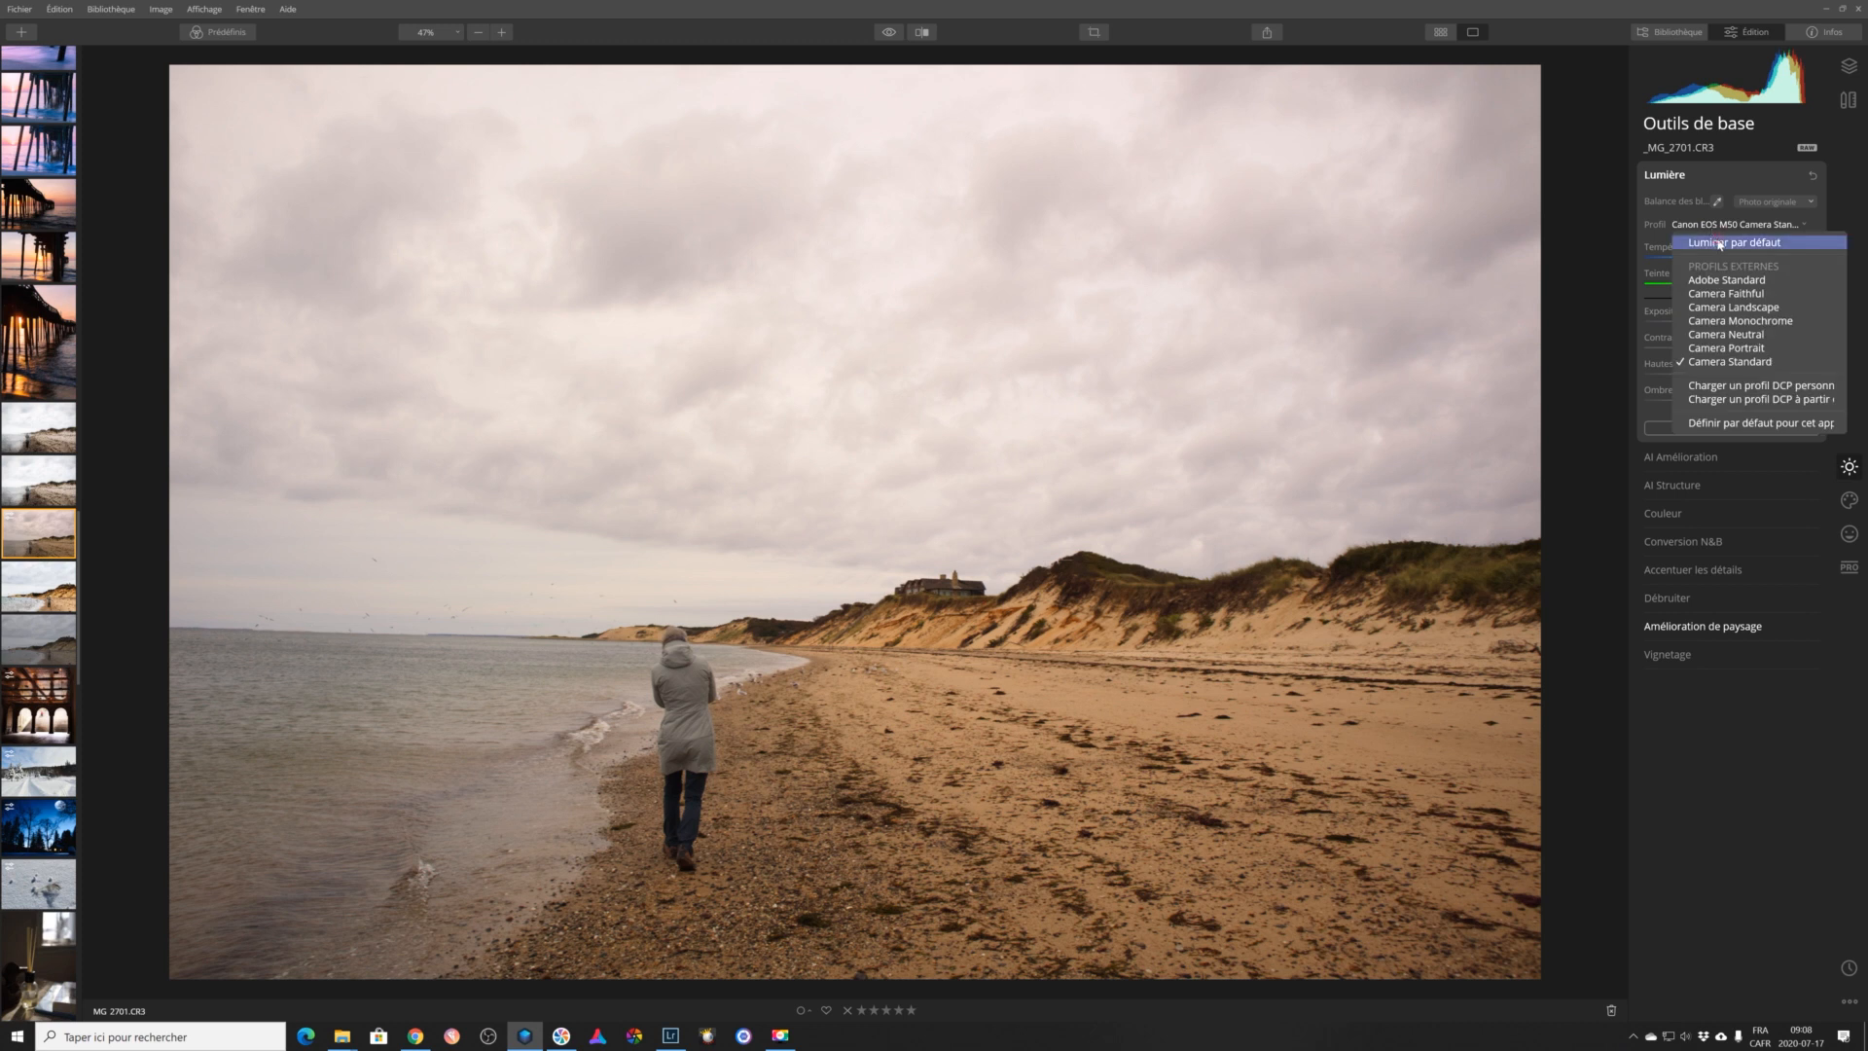
{"action": "left_click", "coordinate": [1718, 242]}
{"action": "left_click", "coordinate": [1719, 229]}
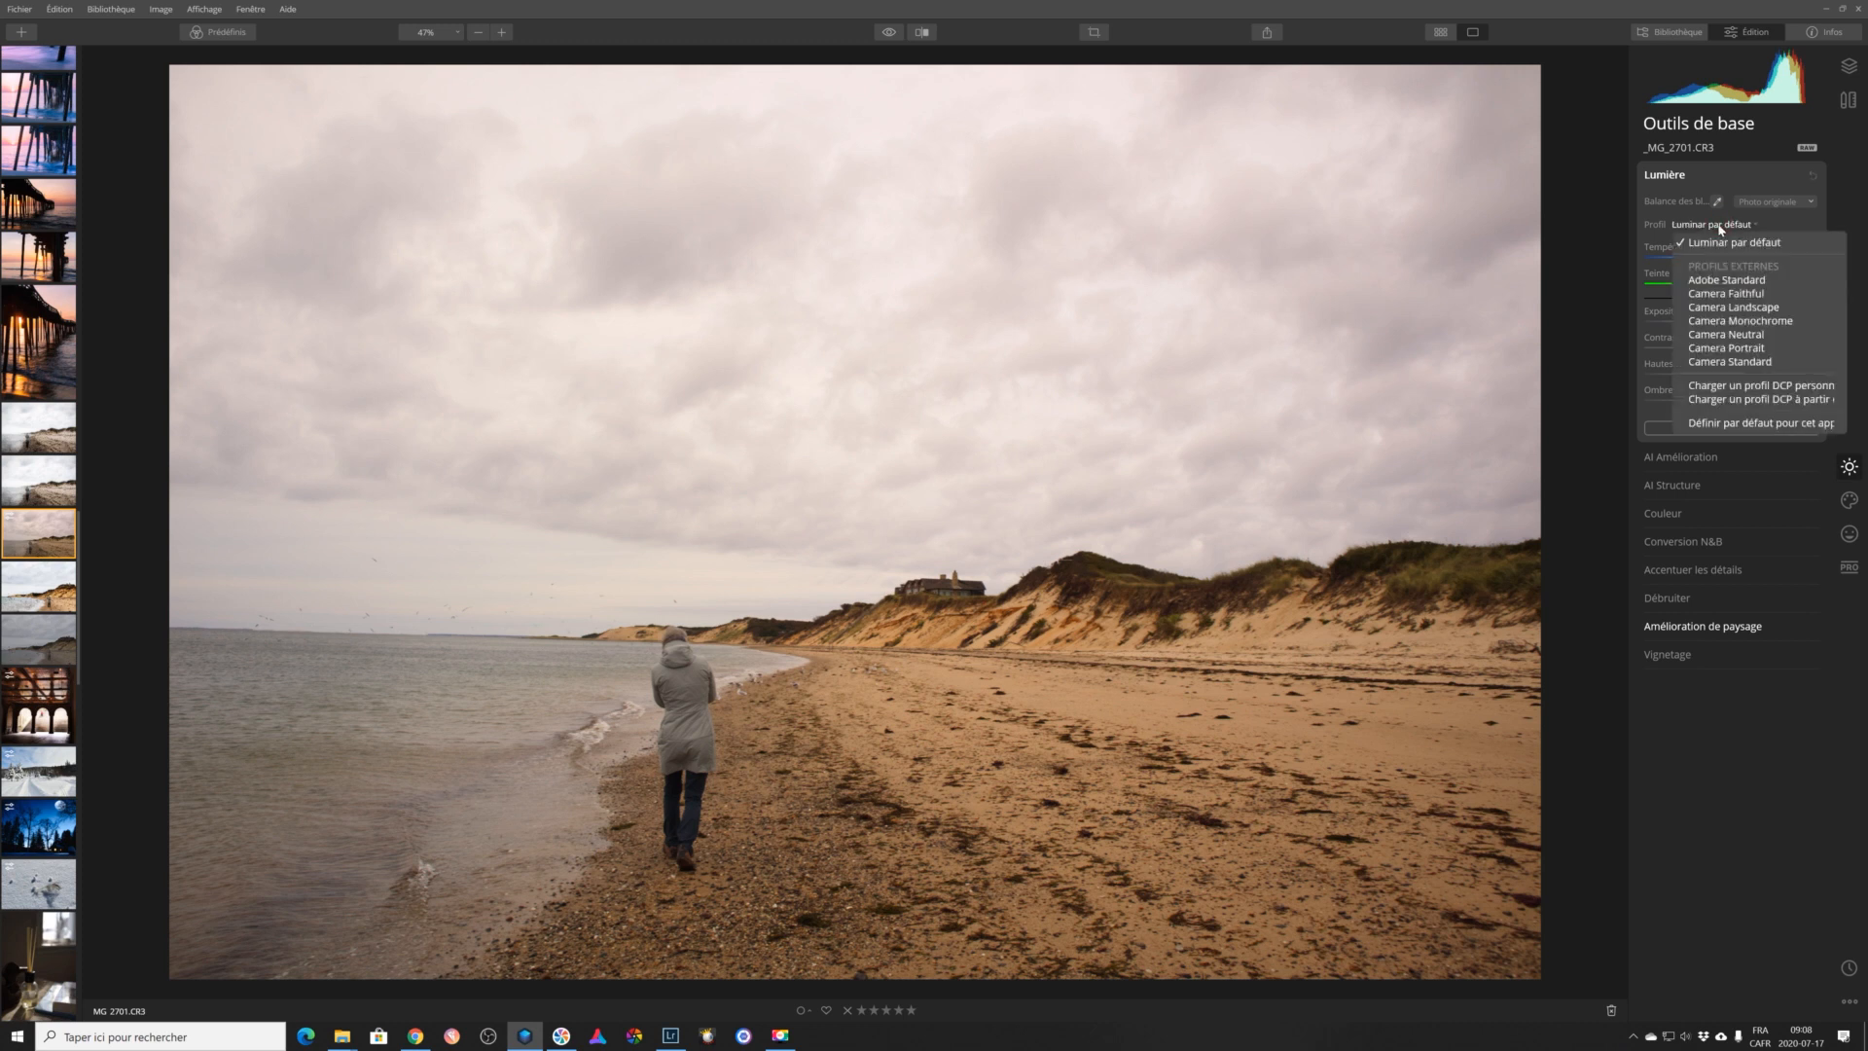
{"action": "left_click", "coordinate": [1731, 361]}
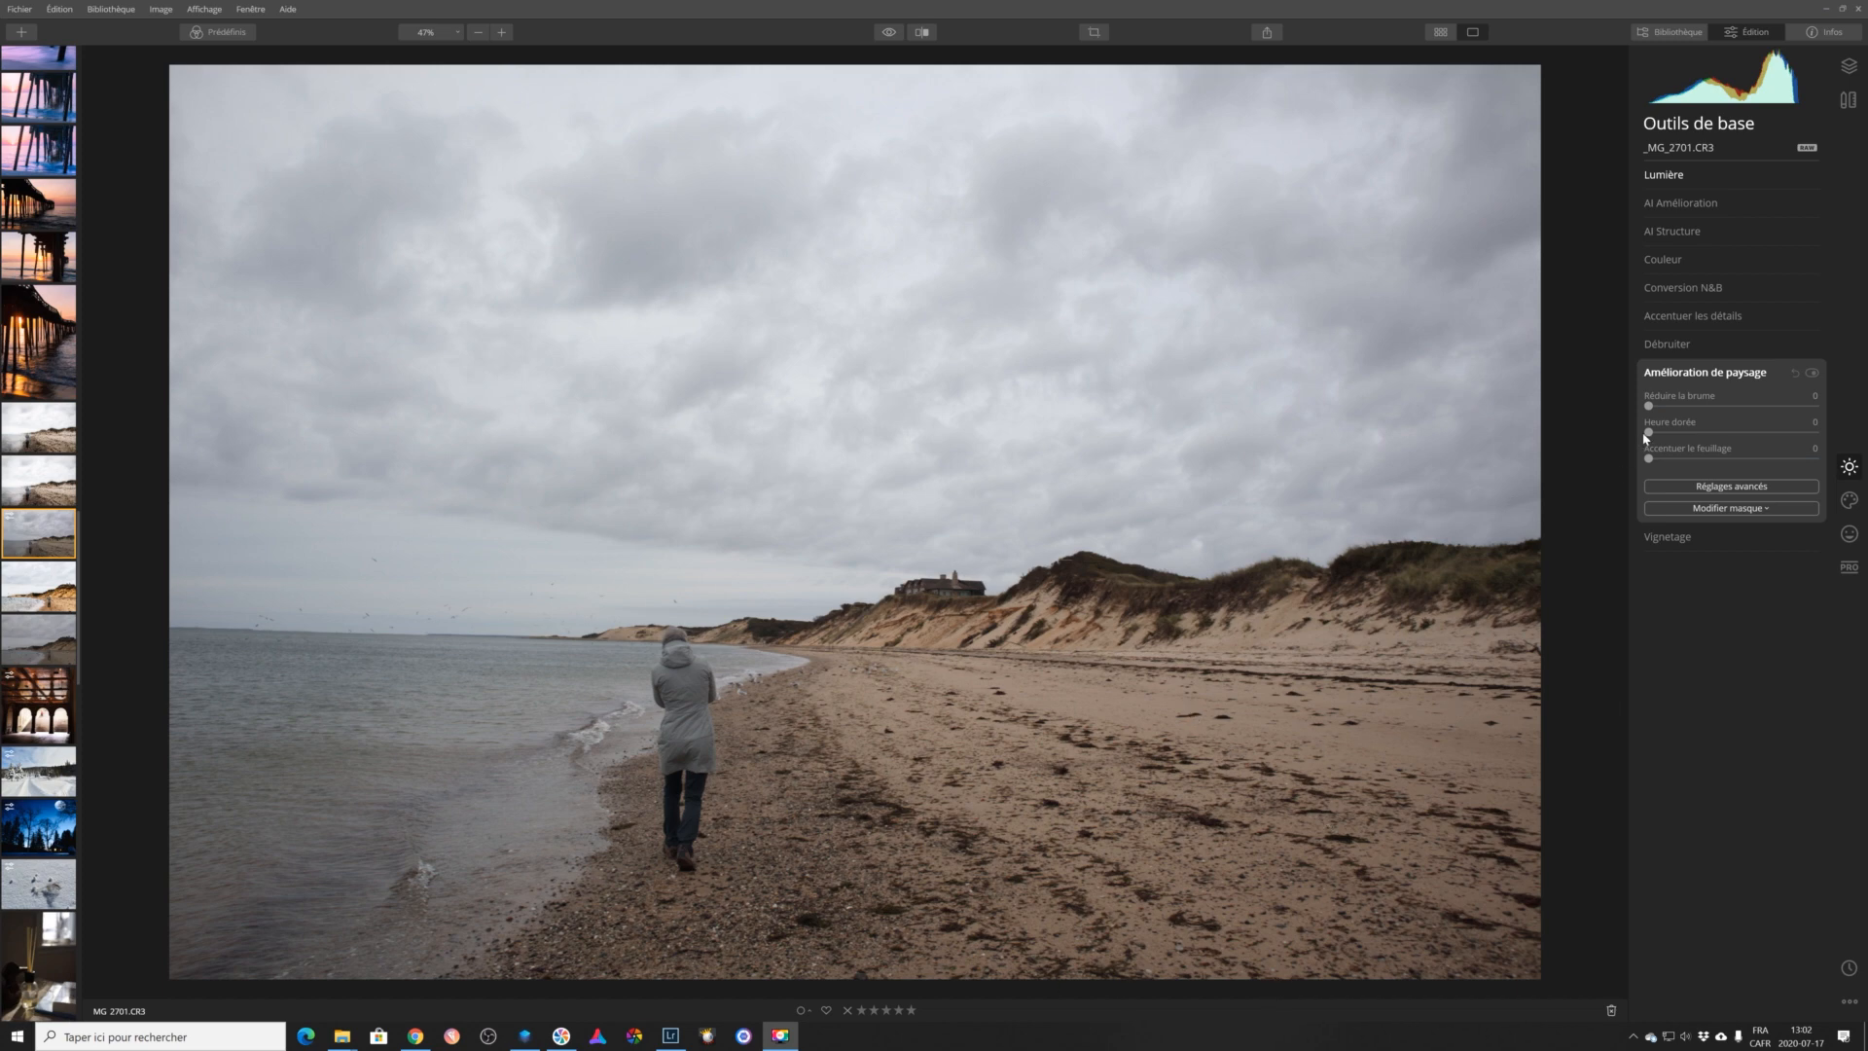
Set Heure dorée to 100 in Amélioration de paysage and start a brush mask for that filter.
{"action": "left_click_drag", "start_coordinate": [1649, 435], "coordinate": [1838, 446]}
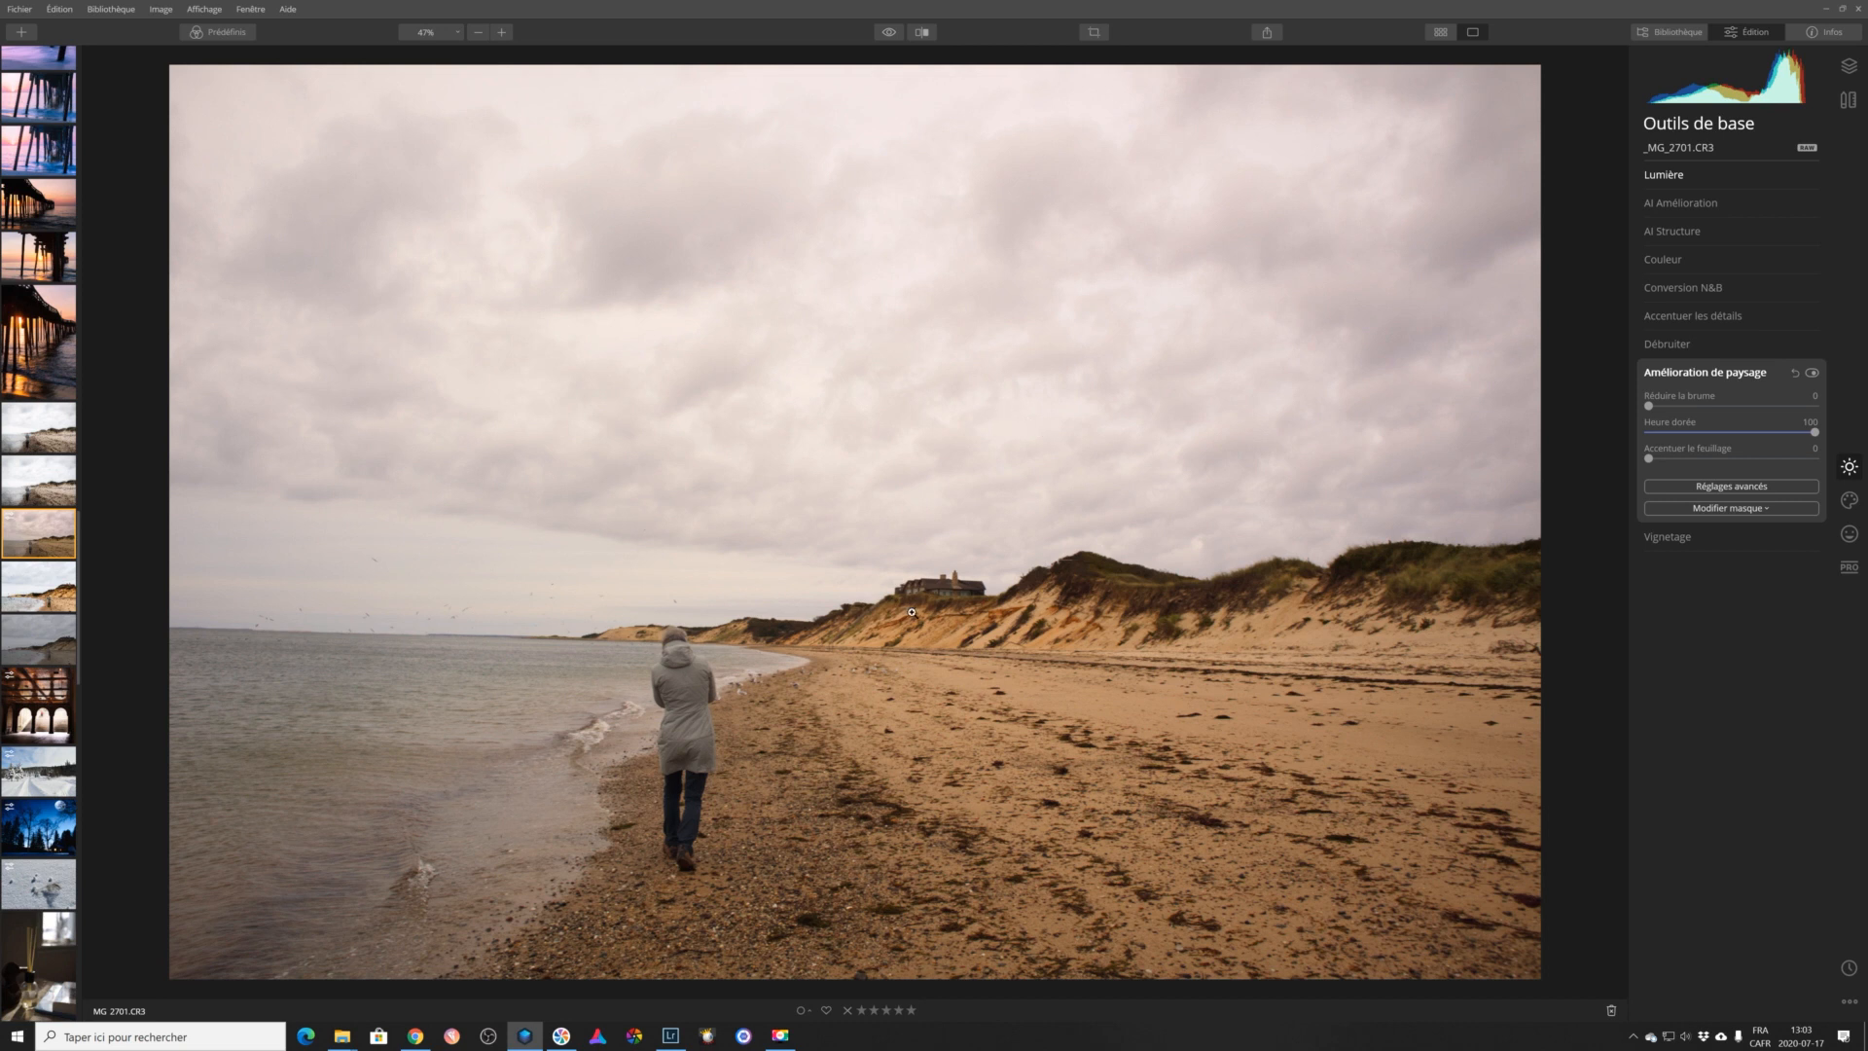
{"action": "left_click", "coordinate": [1731, 510]}
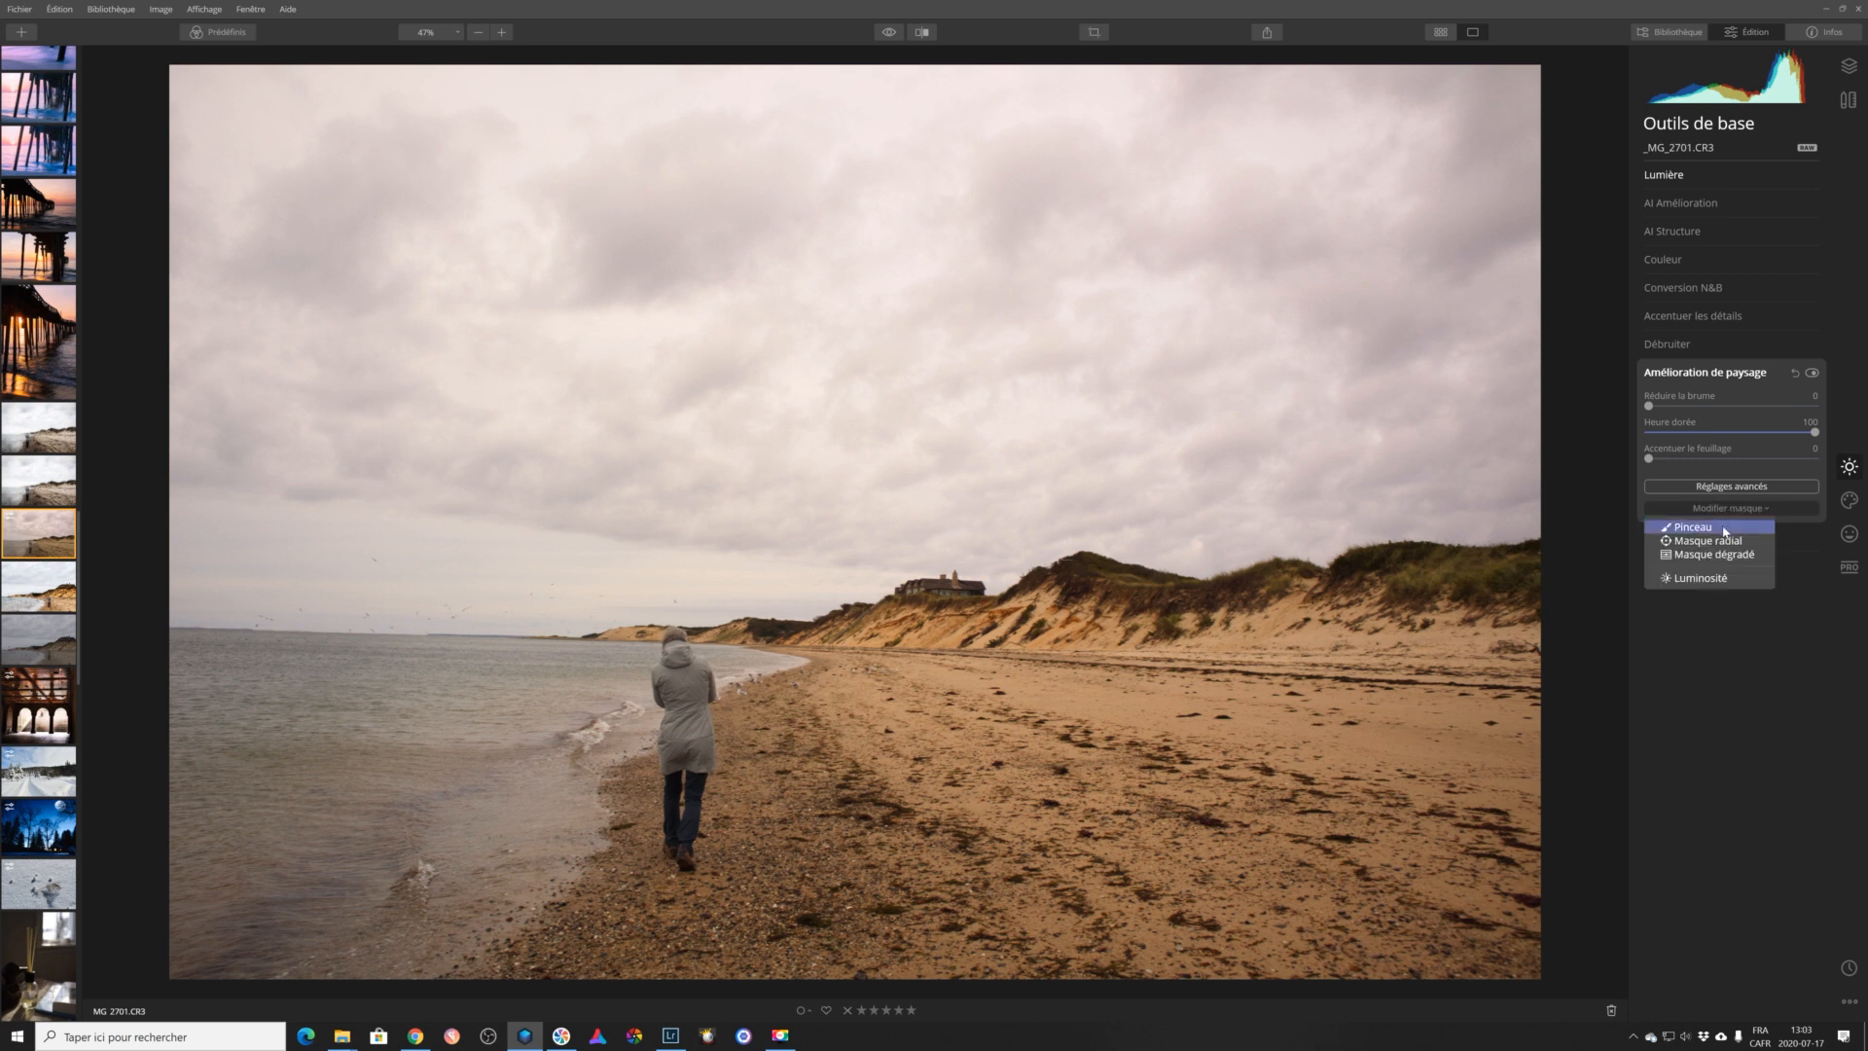
{"action": "left_click", "coordinate": [1725, 528]}
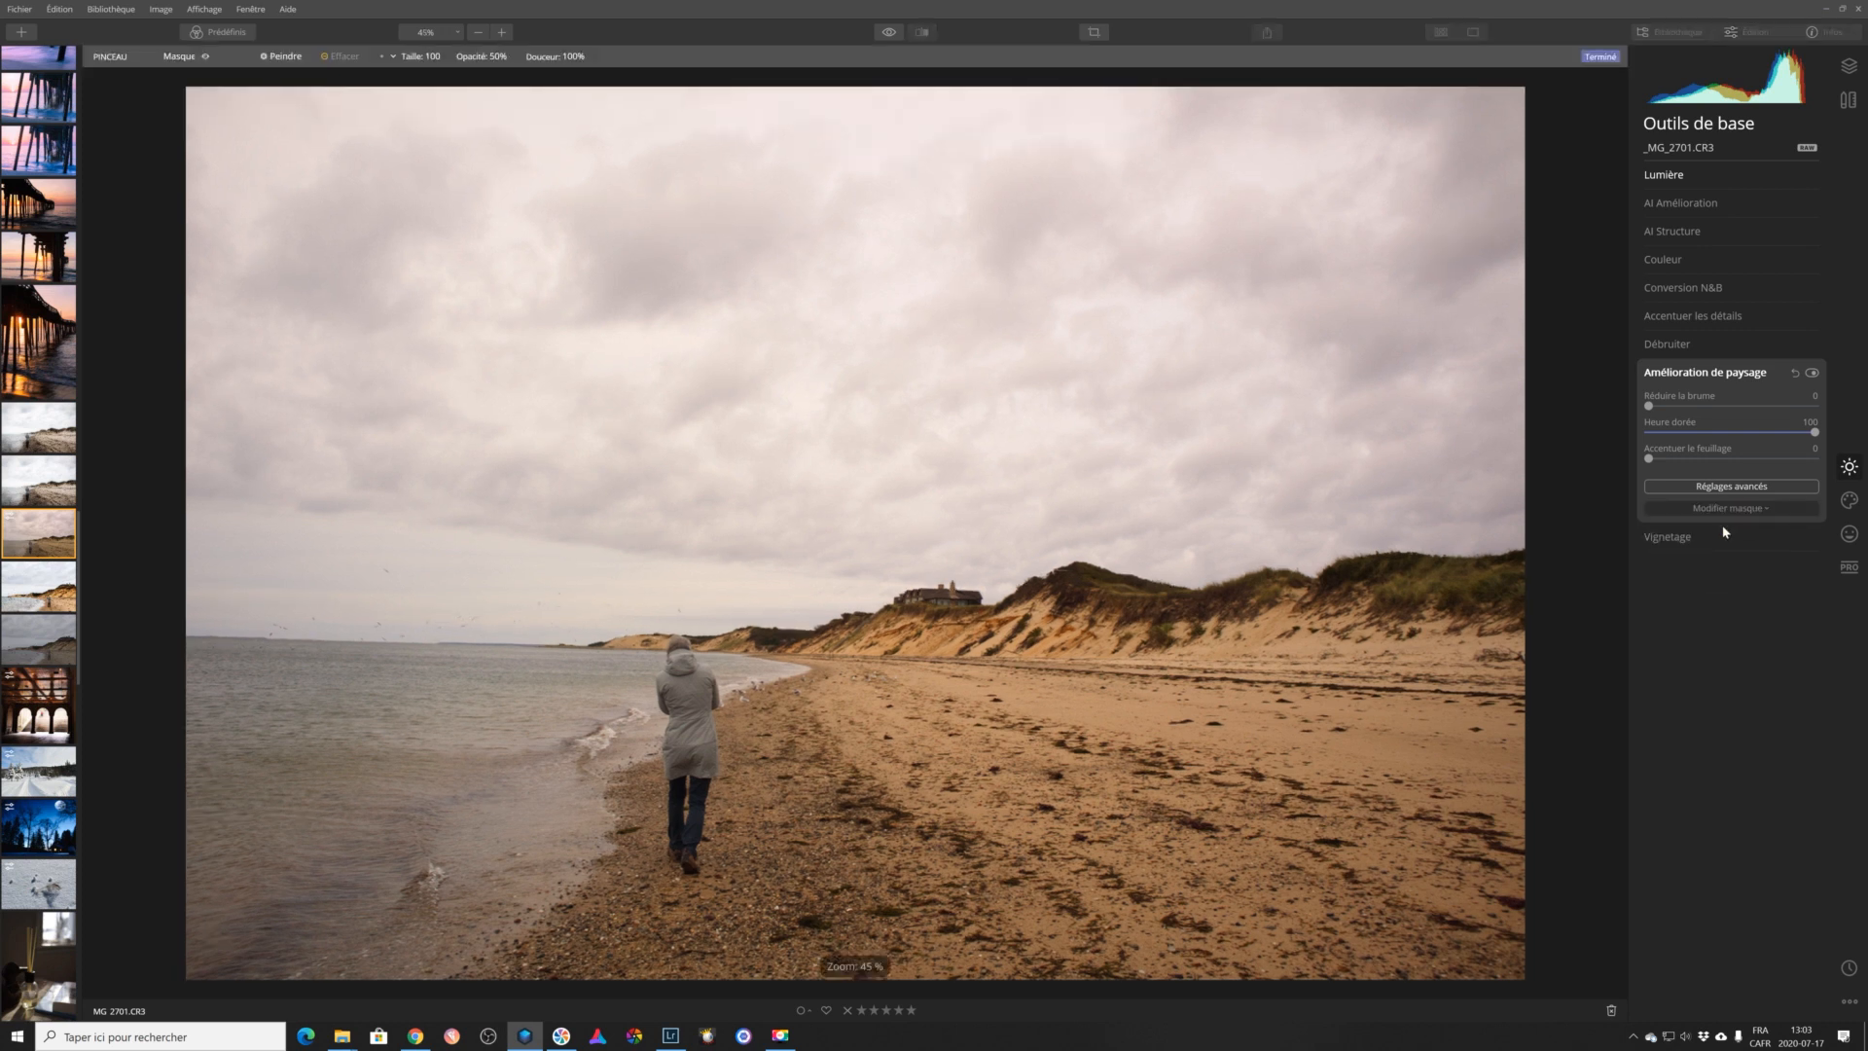
Paint the landscape filter's mask over the beach sand with a brush of size 193.
{"action": "left_click", "coordinate": [282, 58]}
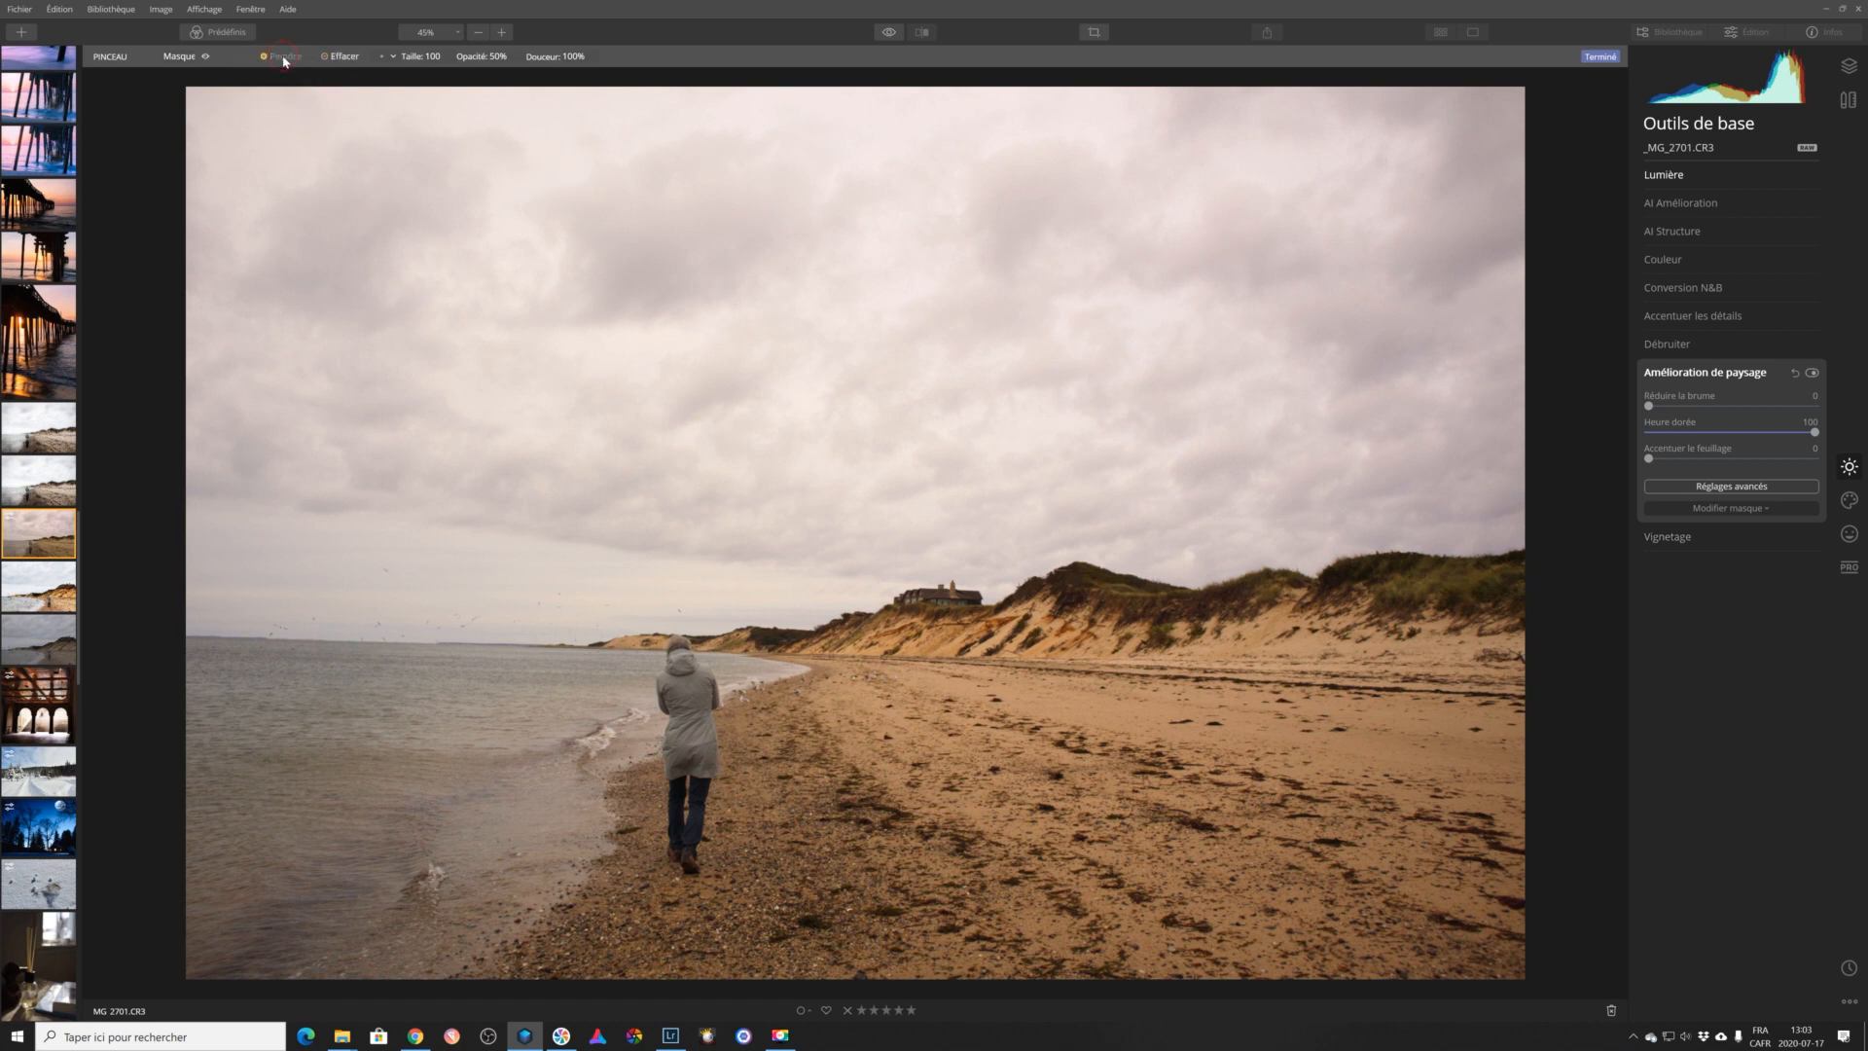
{"action": "left_click", "coordinate": [394, 57]}
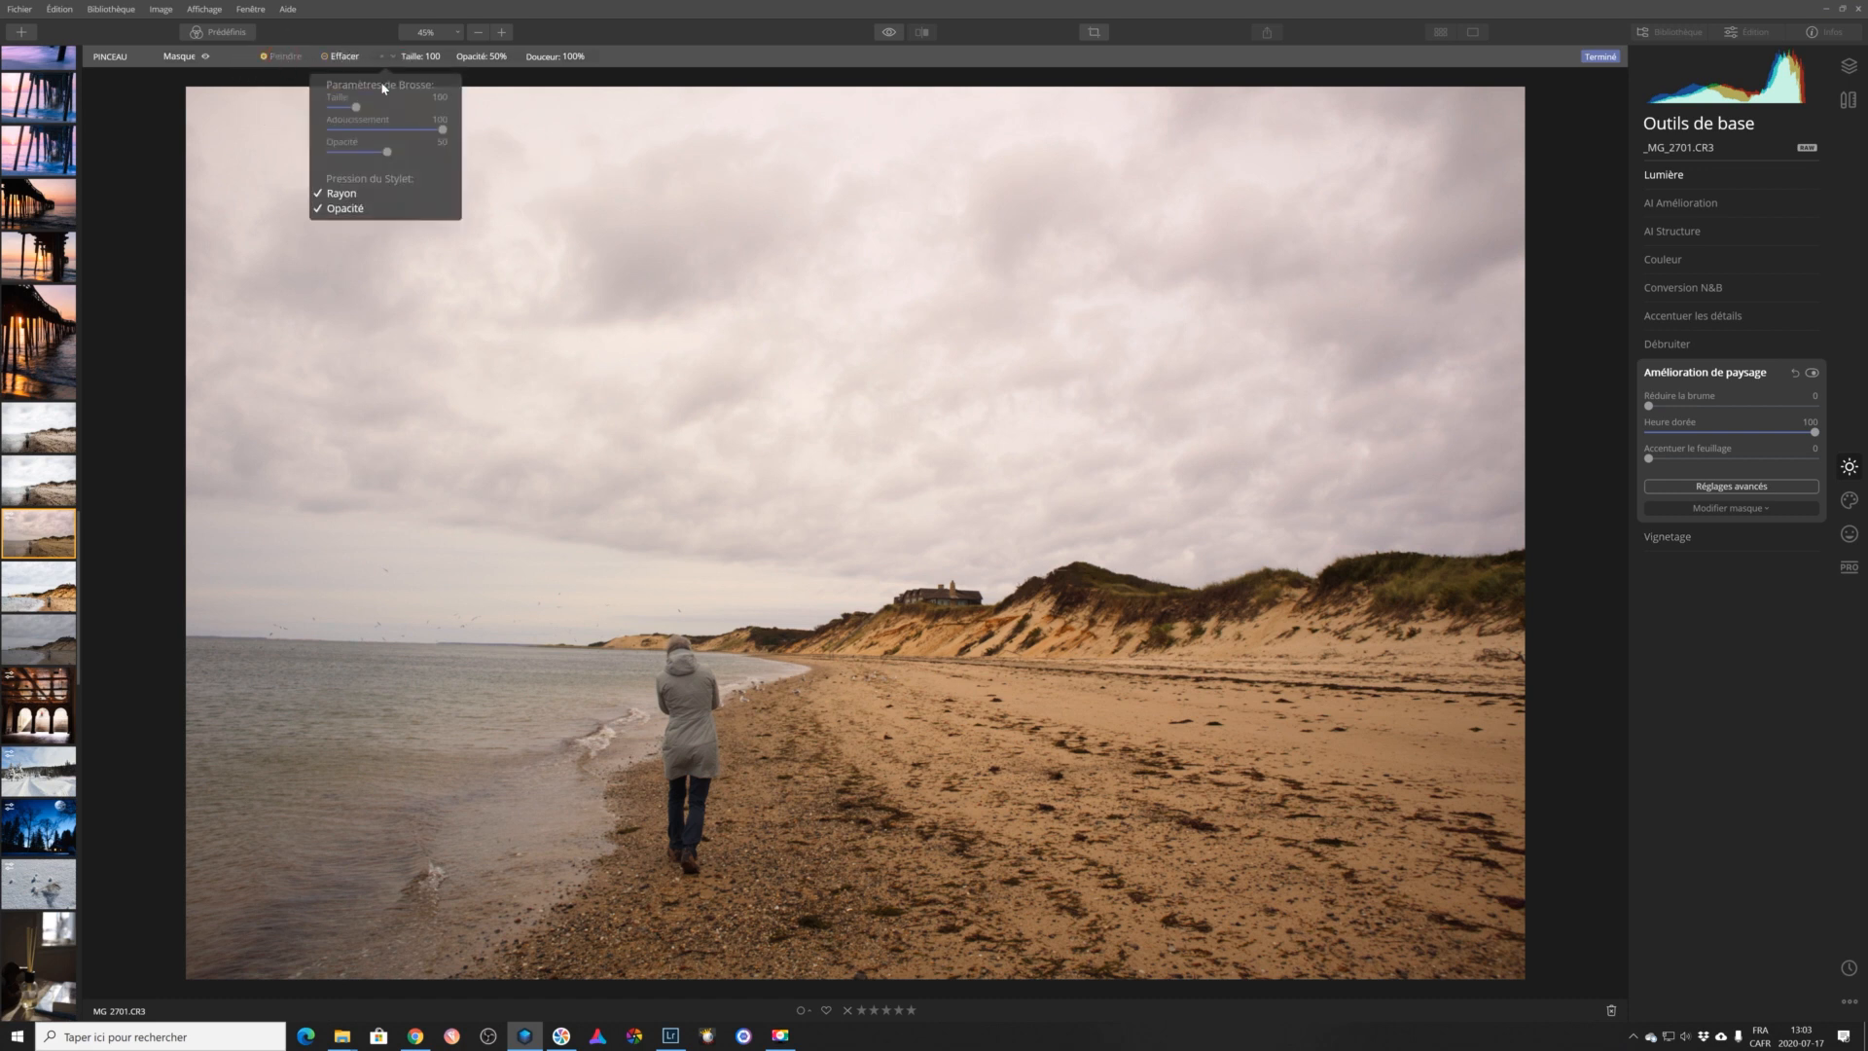
{"action": "left_click", "coordinate": [420, 57]}
{"action": "left_click_drag", "start_coordinate": [412, 93], "coordinate": [439, 91]}
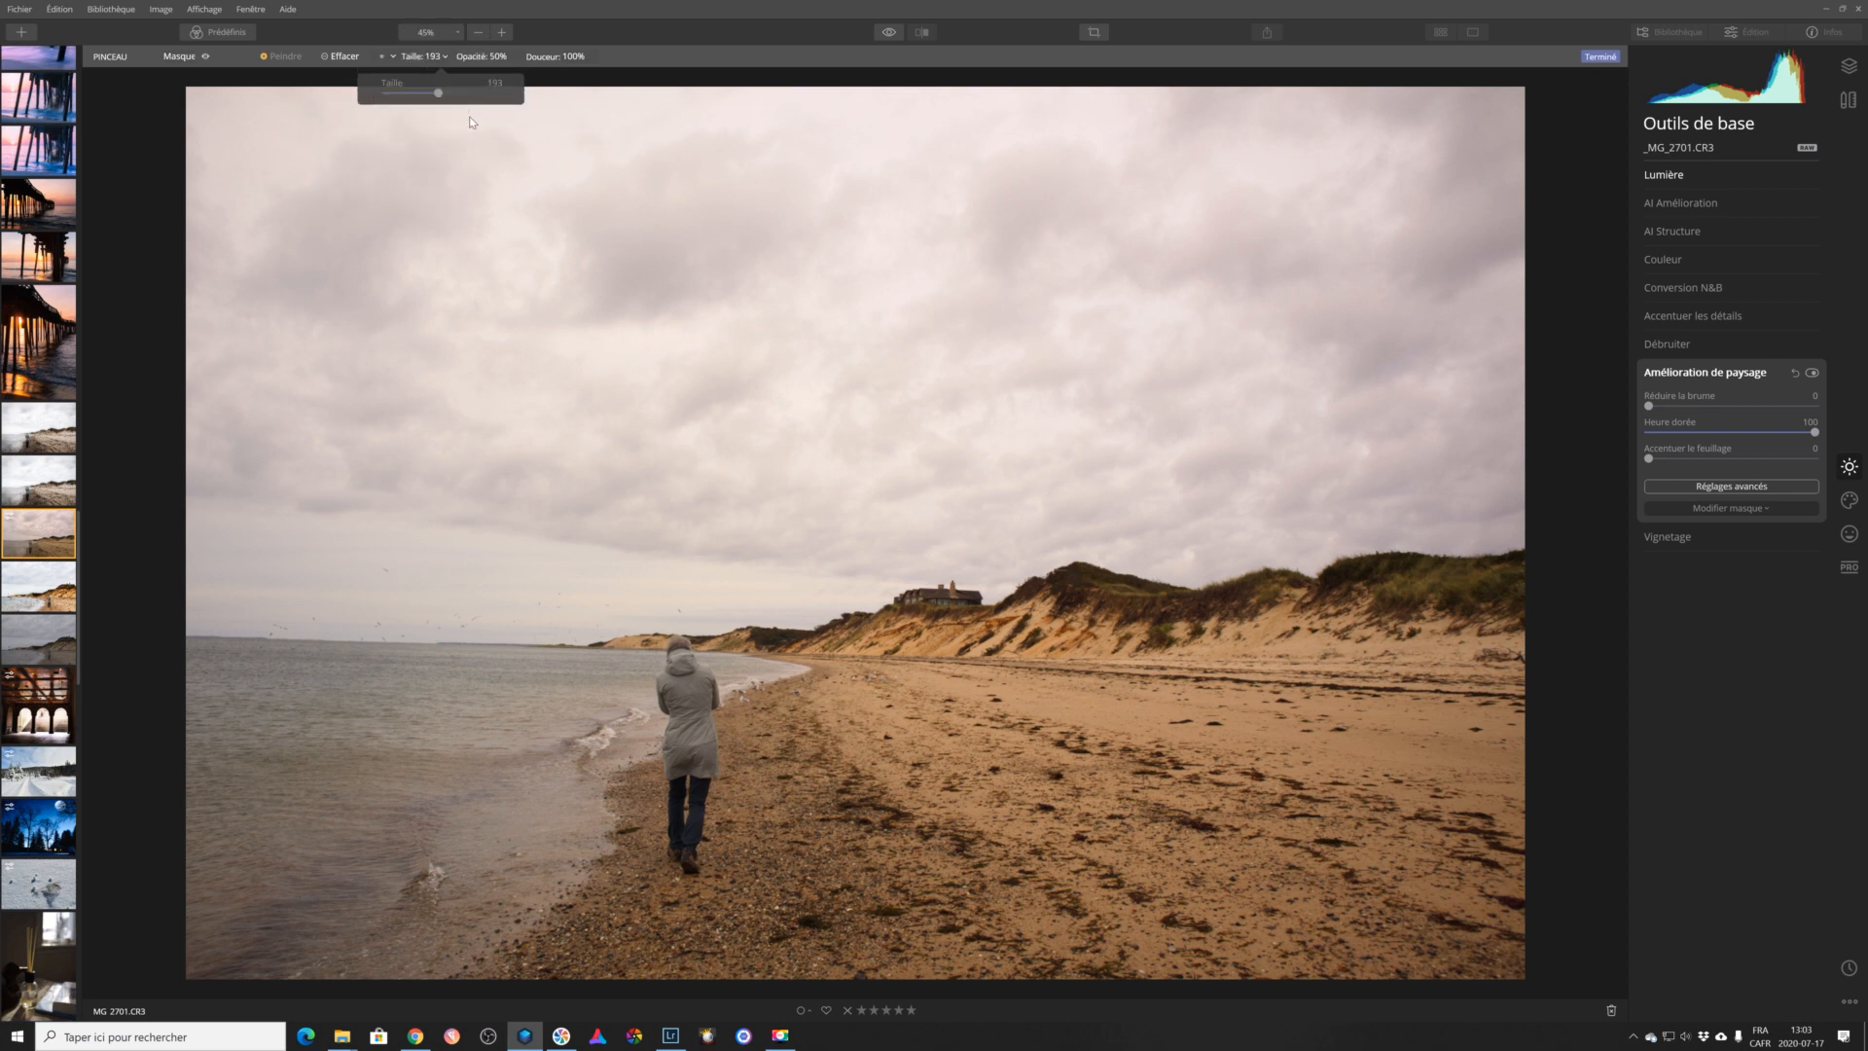
{"action": "mouse_move", "coordinate": [1001, 709]}
{"action": "left_mouse_down"}
{"action": "mouse_move", "coordinate": [1204, 717]}
{"action": "mouse_move", "coordinate": [1392, 680]}
{"action": "mouse_move", "coordinate": [1359, 633]}
{"action": "mouse_move", "coordinate": [1488, 700]}
{"action": "mouse_move", "coordinate": [1459, 798]}
{"action": "left_mouse_up"}
{"action": "mouse_move", "coordinate": [1415, 876]}
{"action": "left_mouse_down"}
{"action": "mouse_move", "coordinate": [1443, 950]}
{"action": "mouse_move", "coordinate": [1165, 945]}
{"action": "mouse_move", "coordinate": [1525, 949]}
{"action": "mouse_move", "coordinate": [1497, 904]}
{"action": "mouse_move", "coordinate": [1232, 932]}
{"action": "mouse_move", "coordinate": [1079, 896]}
{"action": "mouse_move", "coordinate": [1268, 822]}
{"action": "mouse_move", "coordinate": [1116, 829]}
{"action": "mouse_move", "coordinate": [957, 898]}
{"action": "mouse_move", "coordinate": [945, 675]}
{"action": "mouse_move", "coordinate": [939, 712]}
{"action": "mouse_move", "coordinate": [927, 659]}
{"action": "mouse_move", "coordinate": [812, 675]}
{"action": "mouse_move", "coordinate": [835, 686]}
{"action": "mouse_move", "coordinate": [803, 751]}
{"action": "mouse_move", "coordinate": [798, 730]}
{"action": "mouse_move", "coordinate": [801, 783]}
{"action": "mouse_move", "coordinate": [927, 843]}
{"action": "mouse_move", "coordinate": [909, 894]}
{"action": "mouse_move", "coordinate": [1013, 915]}
{"action": "mouse_move", "coordinate": [785, 940]}
{"action": "mouse_move", "coordinate": [819, 905]}
{"action": "mouse_move", "coordinate": [780, 747]}
{"action": "left_mouse_up"}
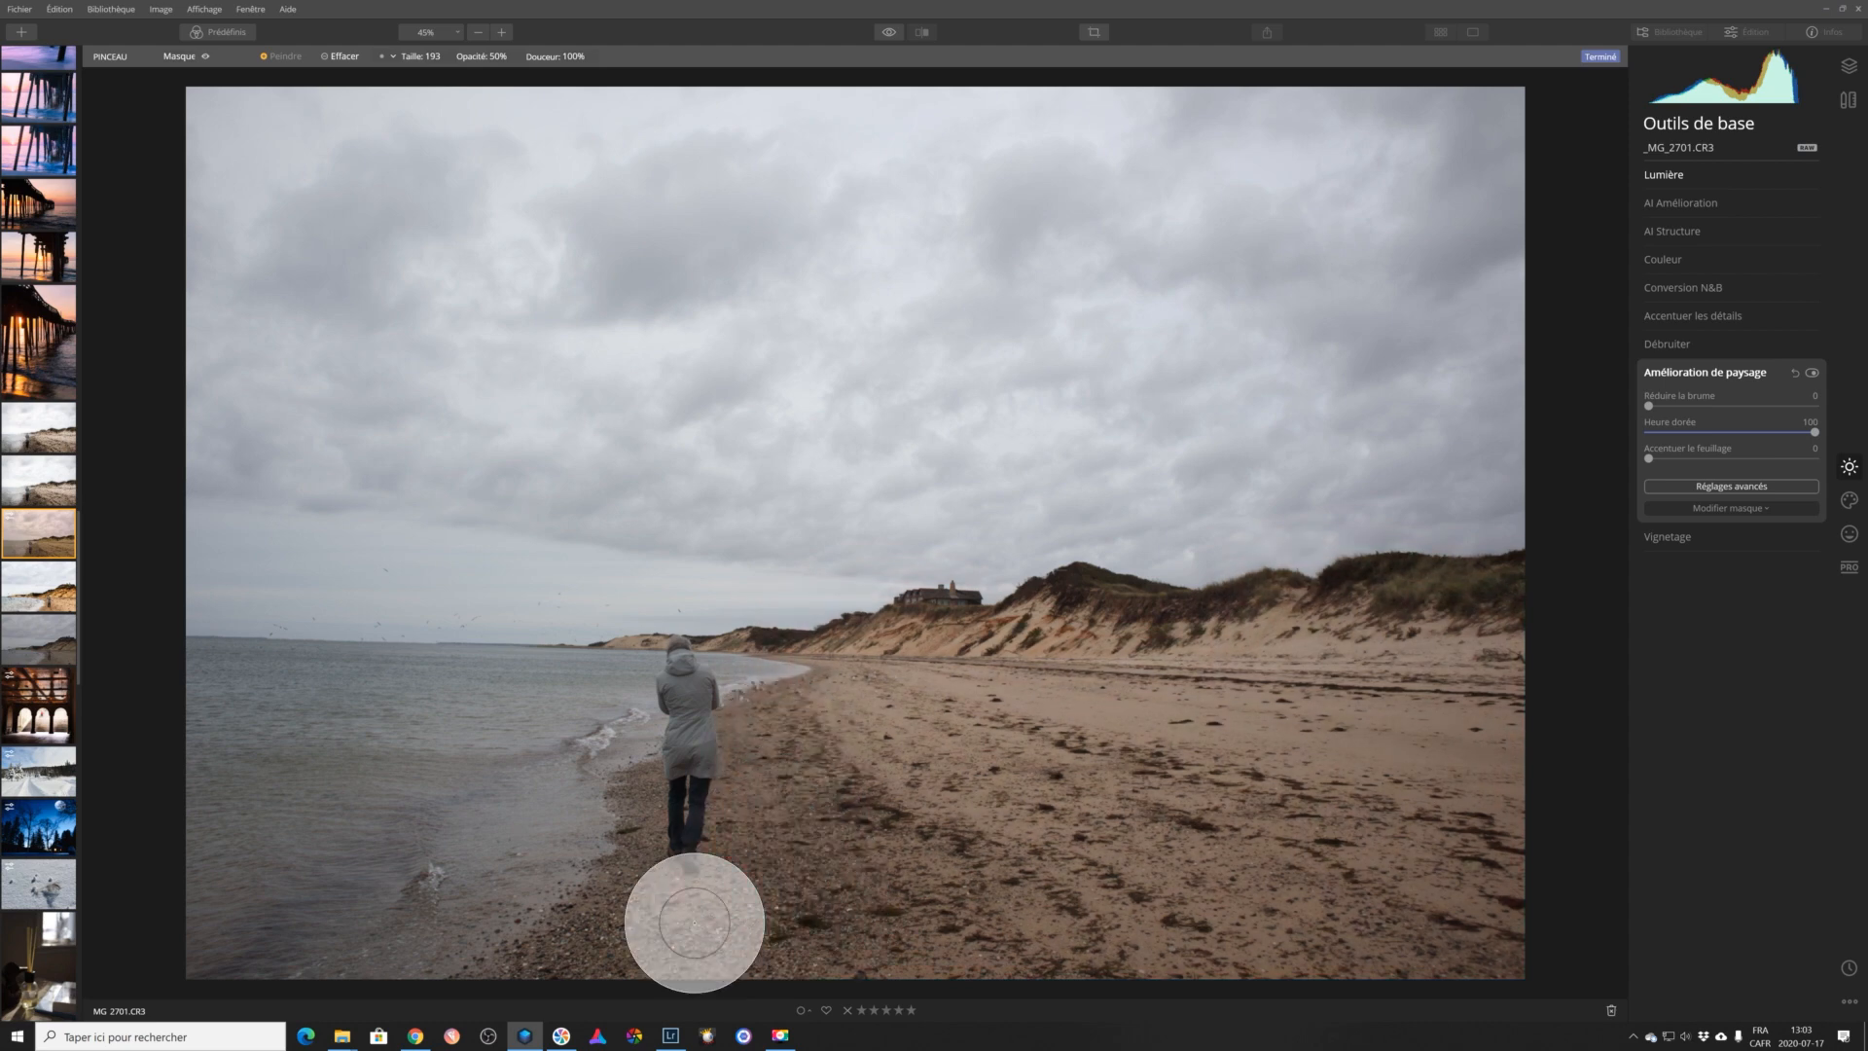
{"action": "mouse_move", "coordinate": [742, 866]}
{"action": "left_mouse_down"}
{"action": "mouse_move", "coordinate": [628, 927]}
{"action": "mouse_move", "coordinate": [609, 903]}
{"action": "mouse_move", "coordinate": [632, 799]}
{"action": "mouse_move", "coordinate": [576, 936]}
{"action": "mouse_move", "coordinate": [635, 973]}
{"action": "mouse_move", "coordinate": [850, 954]}
{"action": "mouse_move", "coordinate": [894, 829]}
{"action": "mouse_move", "coordinate": [828, 726]}
{"action": "mouse_move", "coordinate": [858, 697]}
{"action": "mouse_move", "coordinate": [1195, 680]}
{"action": "mouse_move", "coordinate": [1160, 677]}
{"action": "mouse_move", "coordinate": [1354, 699]}
{"action": "mouse_move", "coordinate": [1405, 759]}
{"action": "mouse_move", "coordinate": [1373, 812]}
{"action": "mouse_move", "coordinate": [1147, 886]}
{"action": "mouse_move", "coordinate": [1348, 891]}
{"action": "mouse_move", "coordinate": [1394, 928]}
{"action": "mouse_move", "coordinate": [1409, 899]}
{"action": "mouse_move", "coordinate": [1313, 867]}
{"action": "left_mouse_up"}
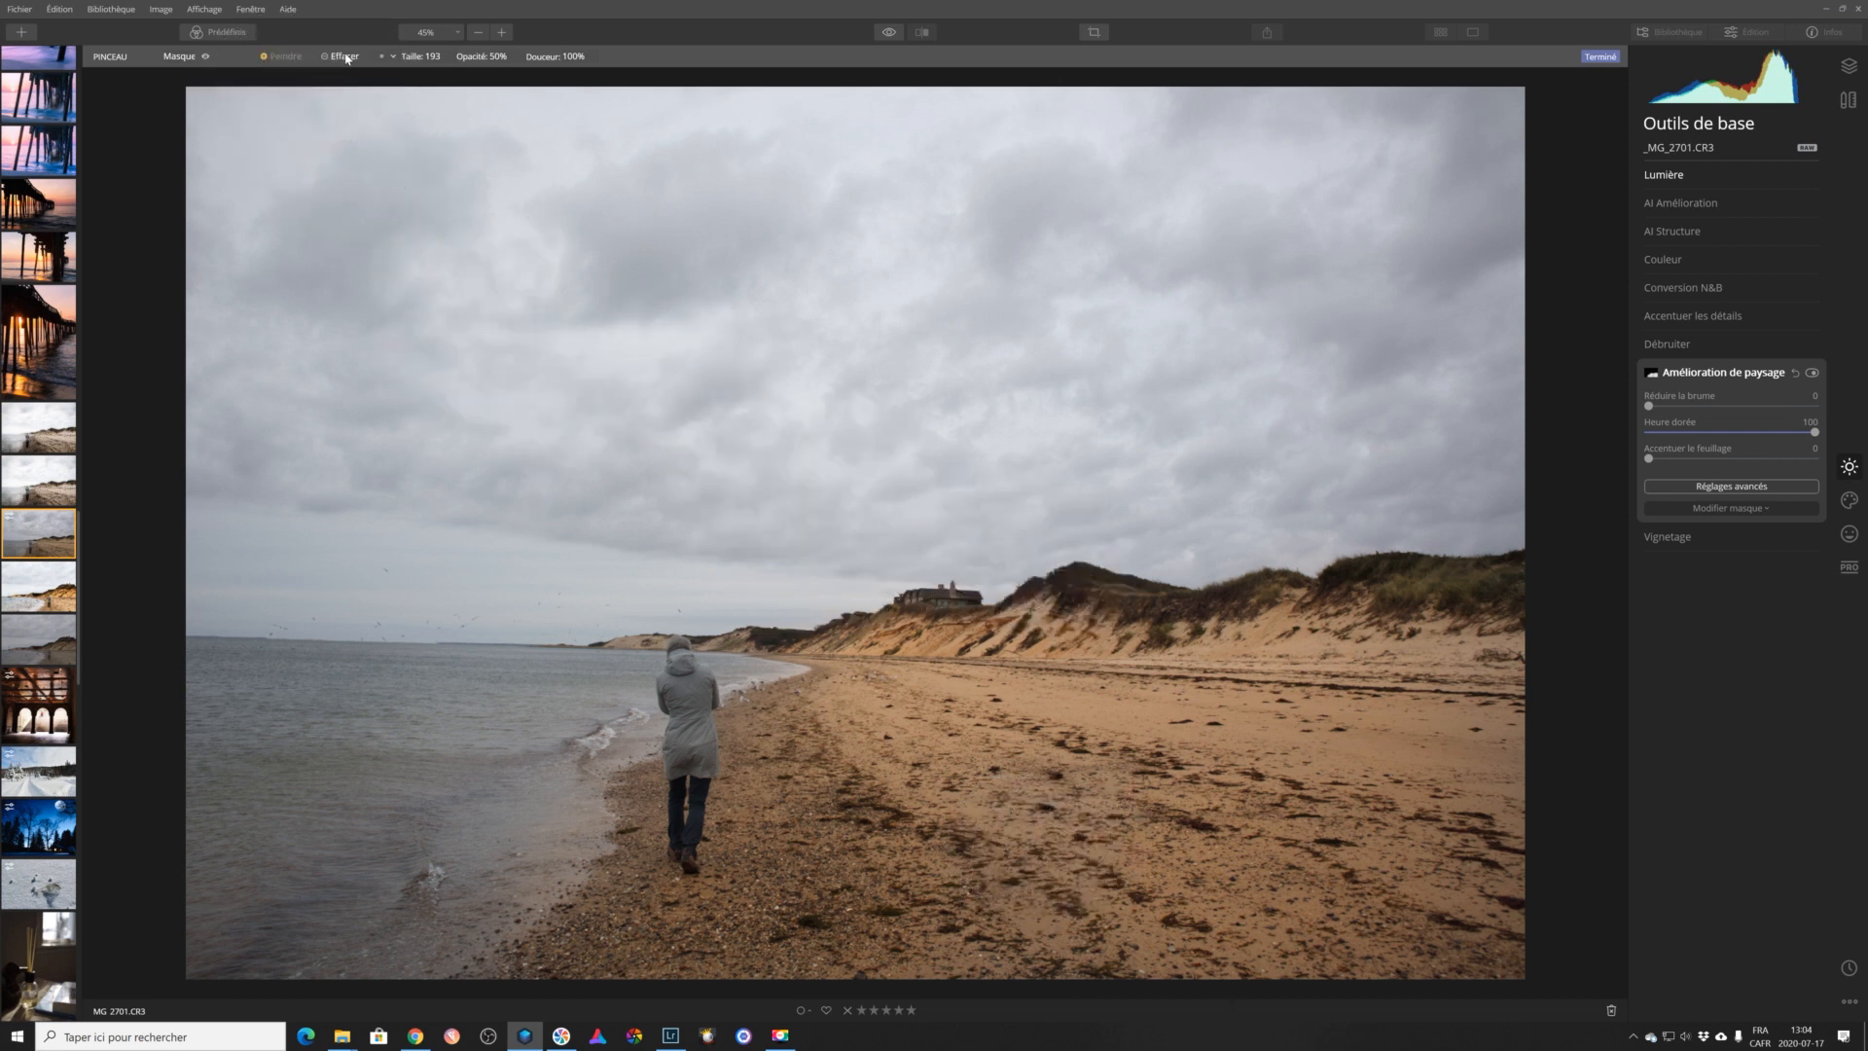
Erase the landscape filter's mask along the grassy dunes with a brush of size 91.
{"action": "left_click", "coordinate": [433, 60]}
{"action": "left_click", "coordinate": [429, 91]}
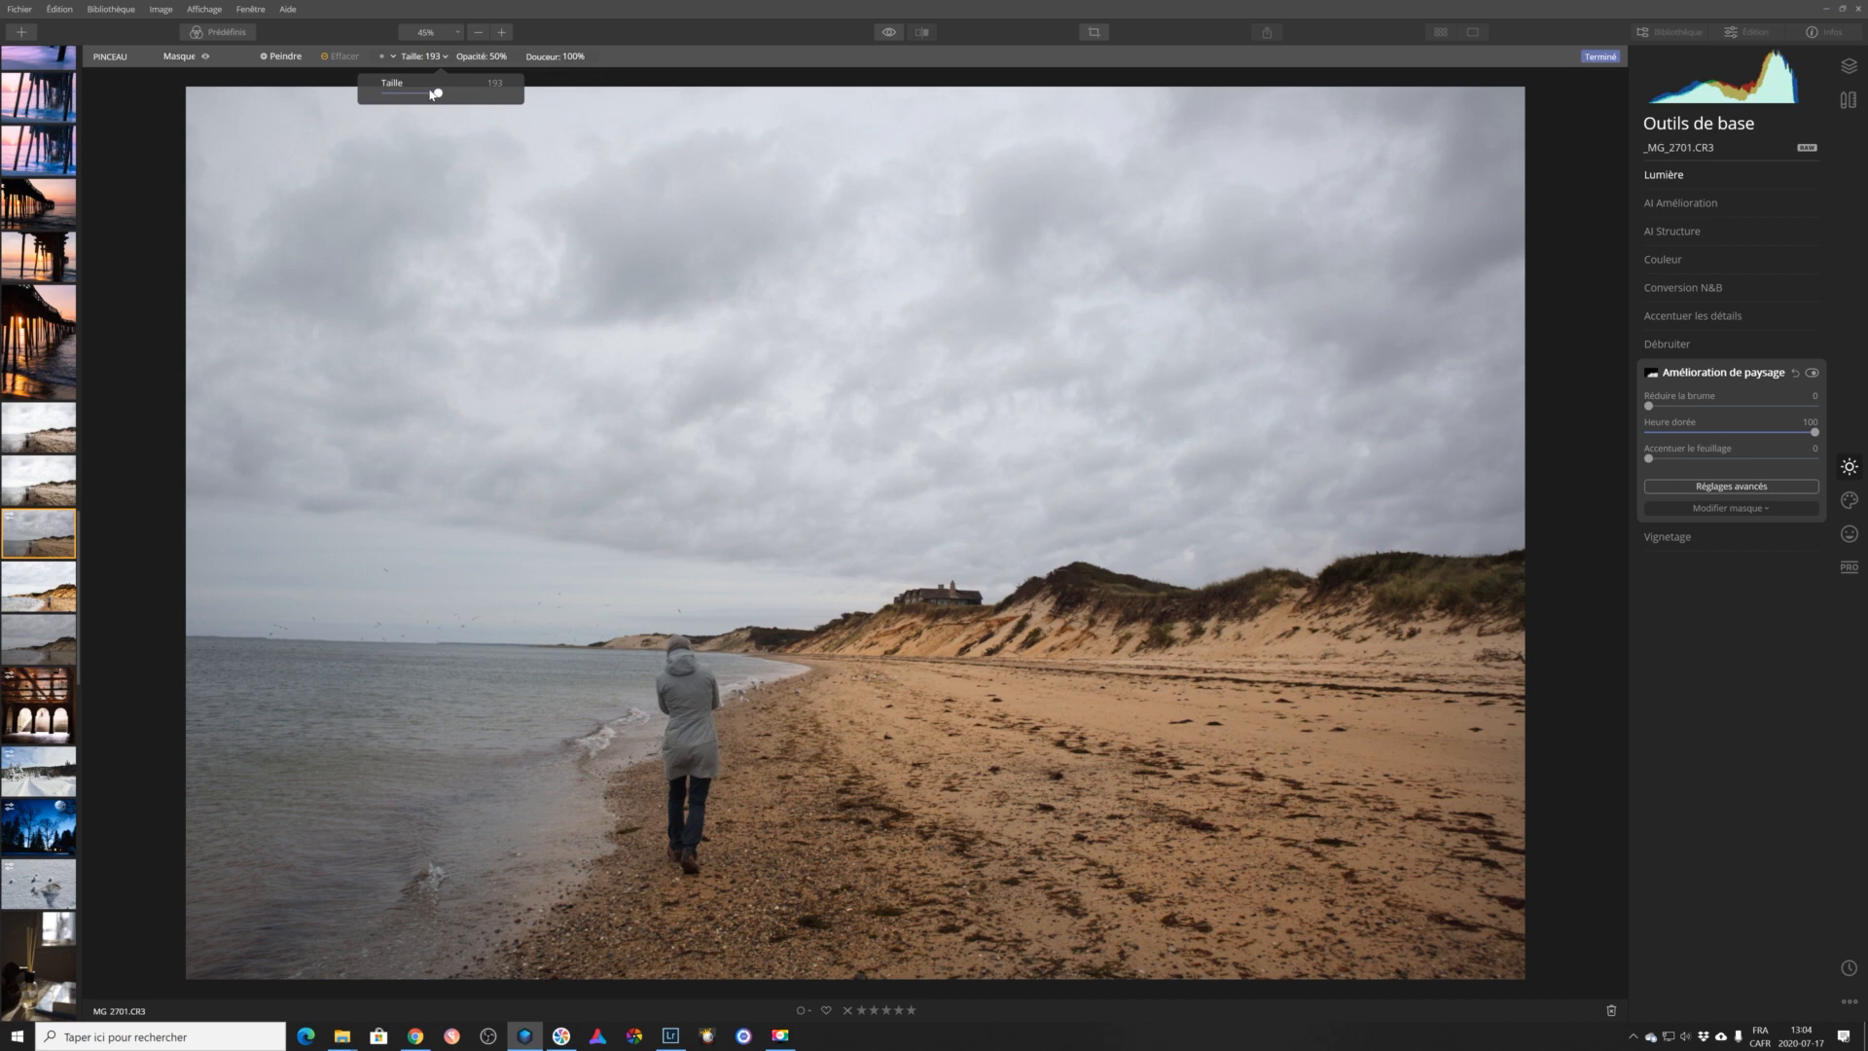
{"action": "left_click_drag", "start_coordinate": [429, 92], "coordinate": [408, 92]}
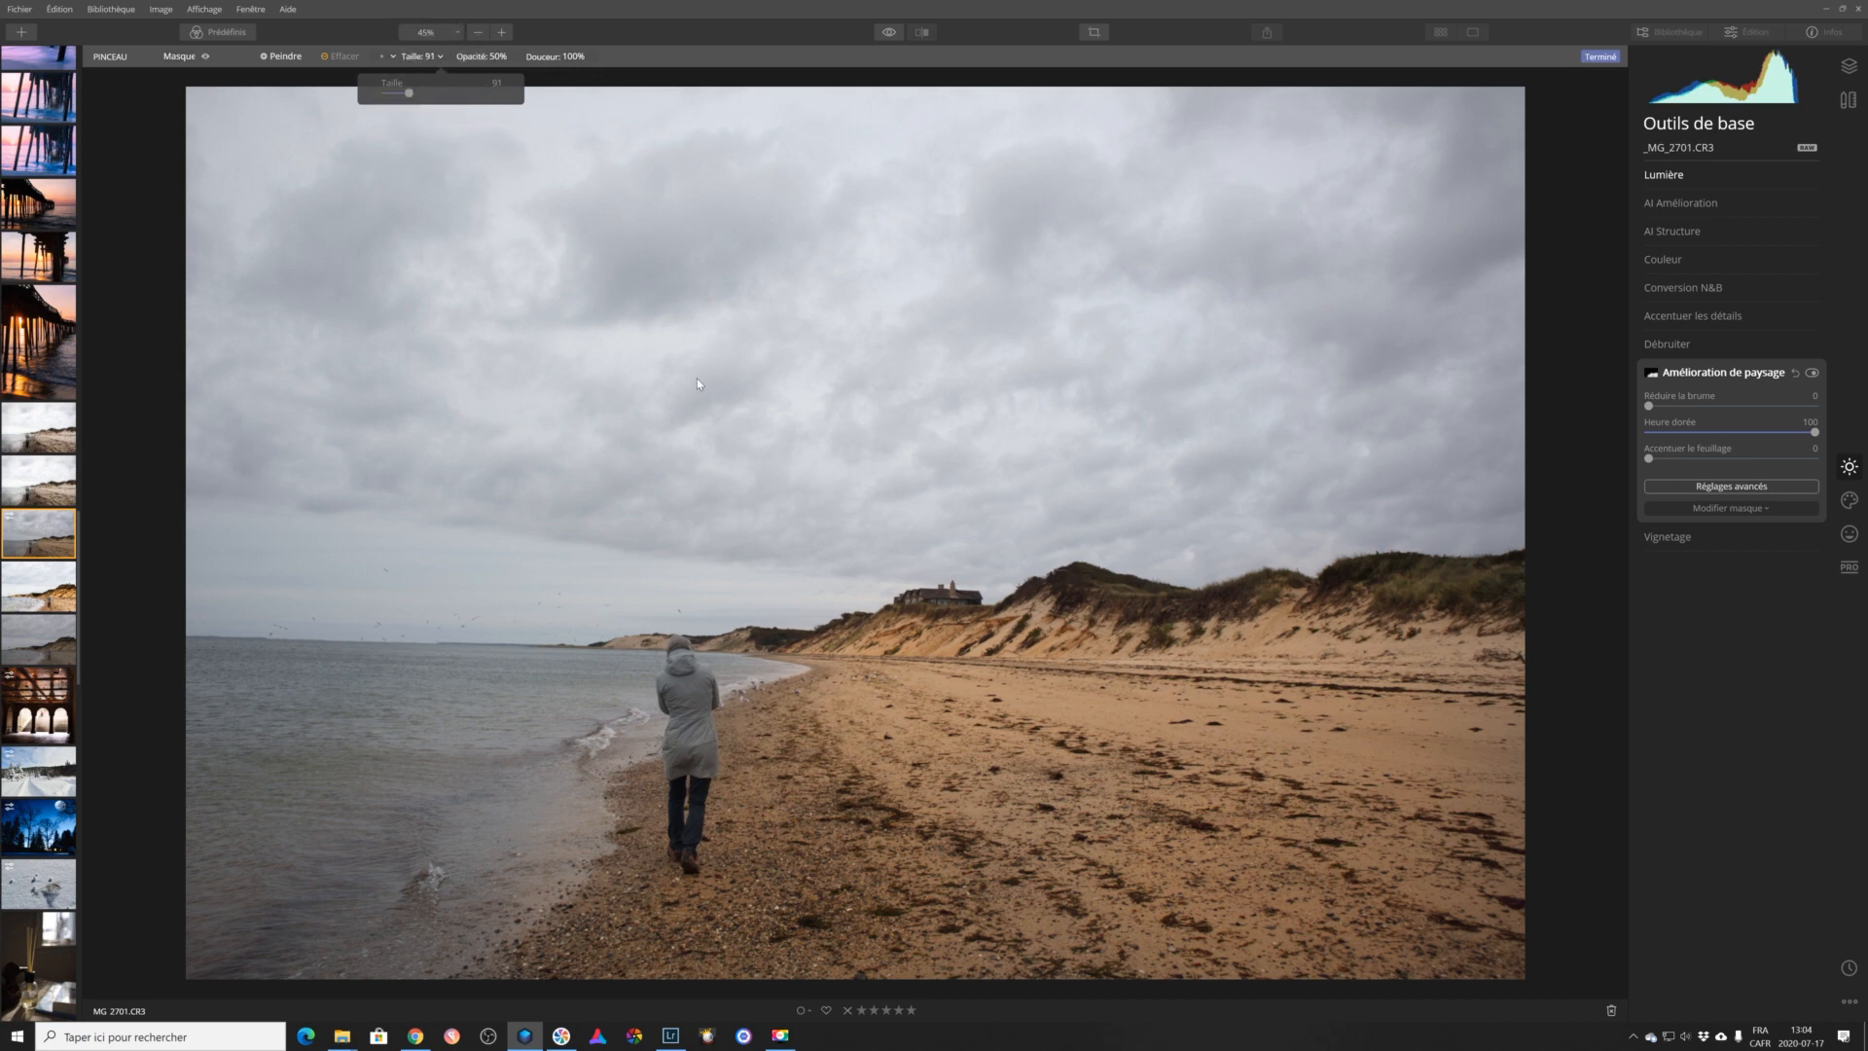
{"action": "left_click", "coordinate": [1504, 582]}
{"action": "mouse_move", "coordinate": [1484, 584]}
{"action": "left_mouse_down"}
{"action": "mouse_move", "coordinate": [1436, 577]}
{"action": "mouse_move", "coordinate": [1498, 583]}
{"action": "mouse_move", "coordinate": [1156, 597]}
{"action": "mouse_move", "coordinate": [1066, 570]}
{"action": "mouse_move", "coordinate": [1125, 589]}
{"action": "mouse_move", "coordinate": [1049, 578]}
{"action": "mouse_move", "coordinate": [987, 611]}
{"action": "mouse_move", "coordinate": [1023, 603]}
{"action": "mouse_move", "coordinate": [914, 609]}
{"action": "left_mouse_up"}
{"action": "mouse_move", "coordinate": [932, 541]}
{"action": "left_mouse_down"}
{"action": "mouse_move", "coordinate": [845, 630]}
{"action": "mouse_move", "coordinate": [865, 628]}
{"action": "mouse_move", "coordinate": [832, 631]}
{"action": "mouse_move", "coordinate": [1051, 599]}
{"action": "mouse_move", "coordinate": [1022, 599]}
{"action": "mouse_move", "coordinate": [841, 629]}
{"action": "mouse_move", "coordinate": [1486, 576]}
{"action": "mouse_move", "coordinate": [1442, 583]}
{"action": "mouse_move", "coordinate": [1498, 576]}
{"action": "left_mouse_up"}
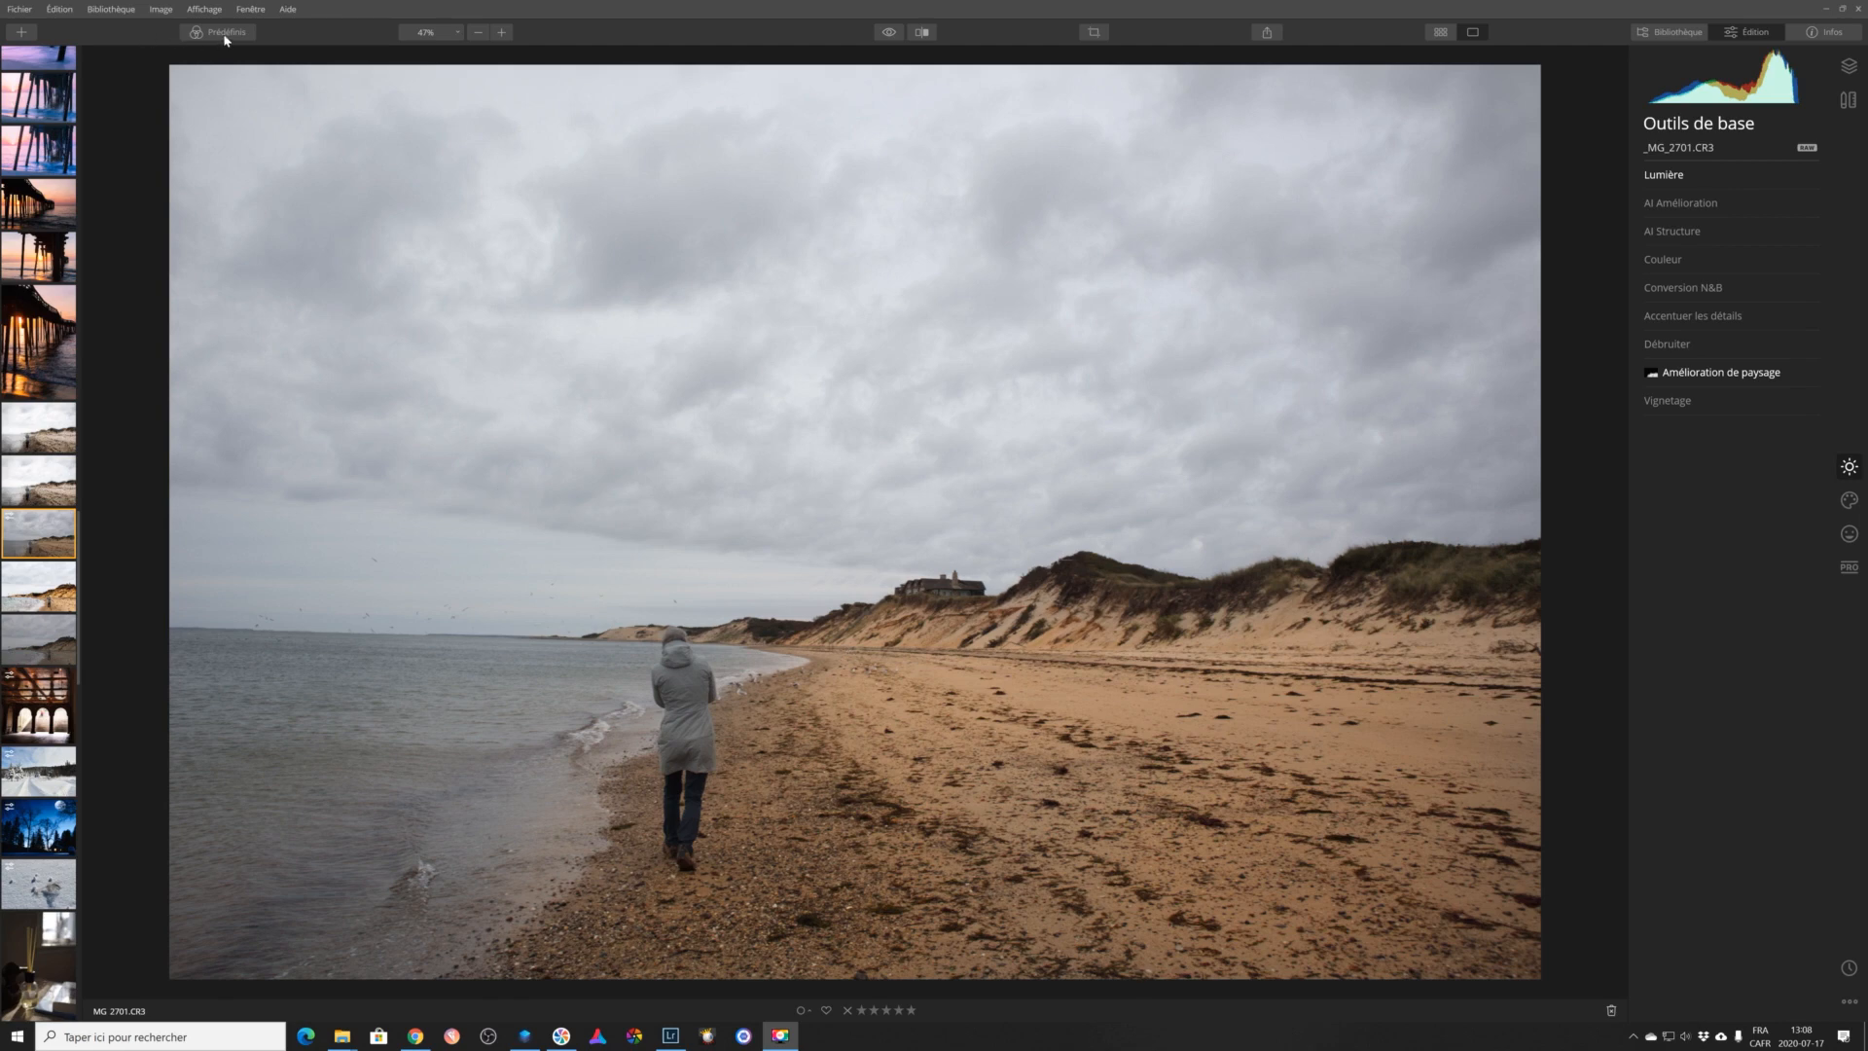
Show the user's saved Luminar looks and add a new adjustment layer above the photo.
{"action": "left_click", "coordinate": [226, 36]}
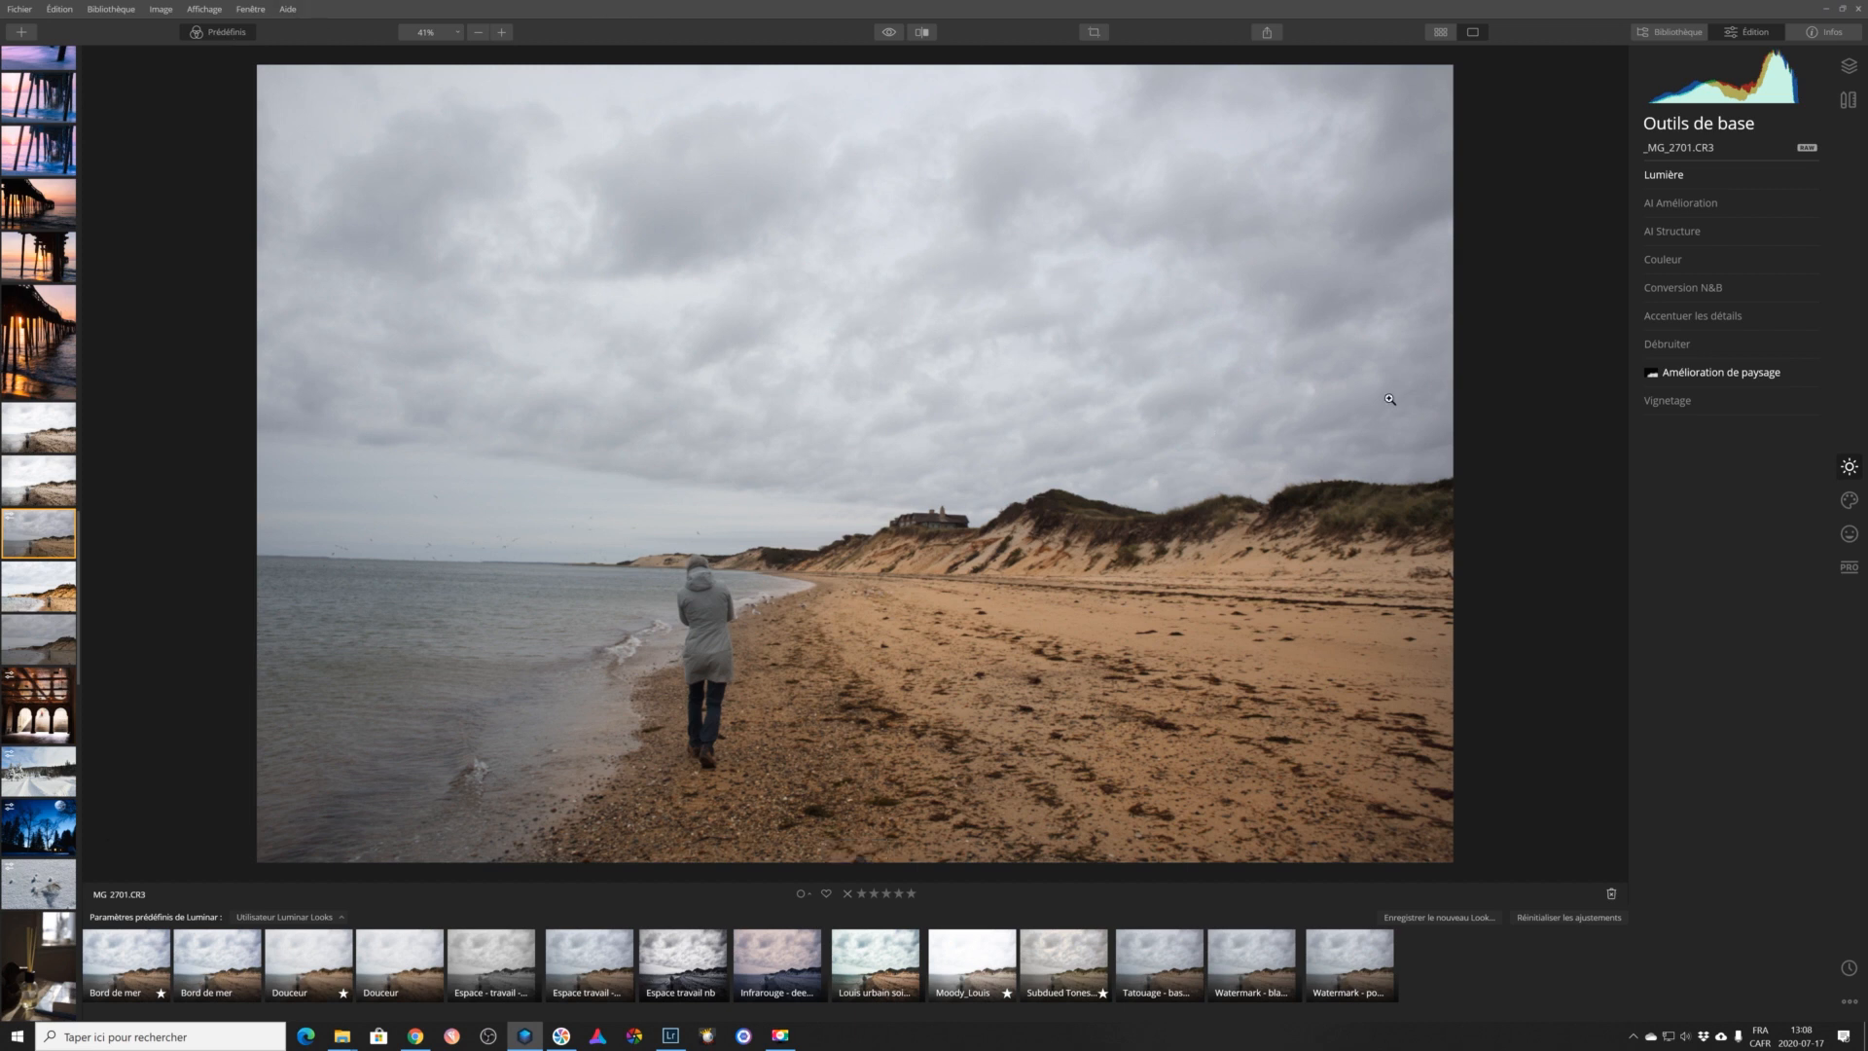
{"action": "left_click", "coordinate": [1851, 71]}
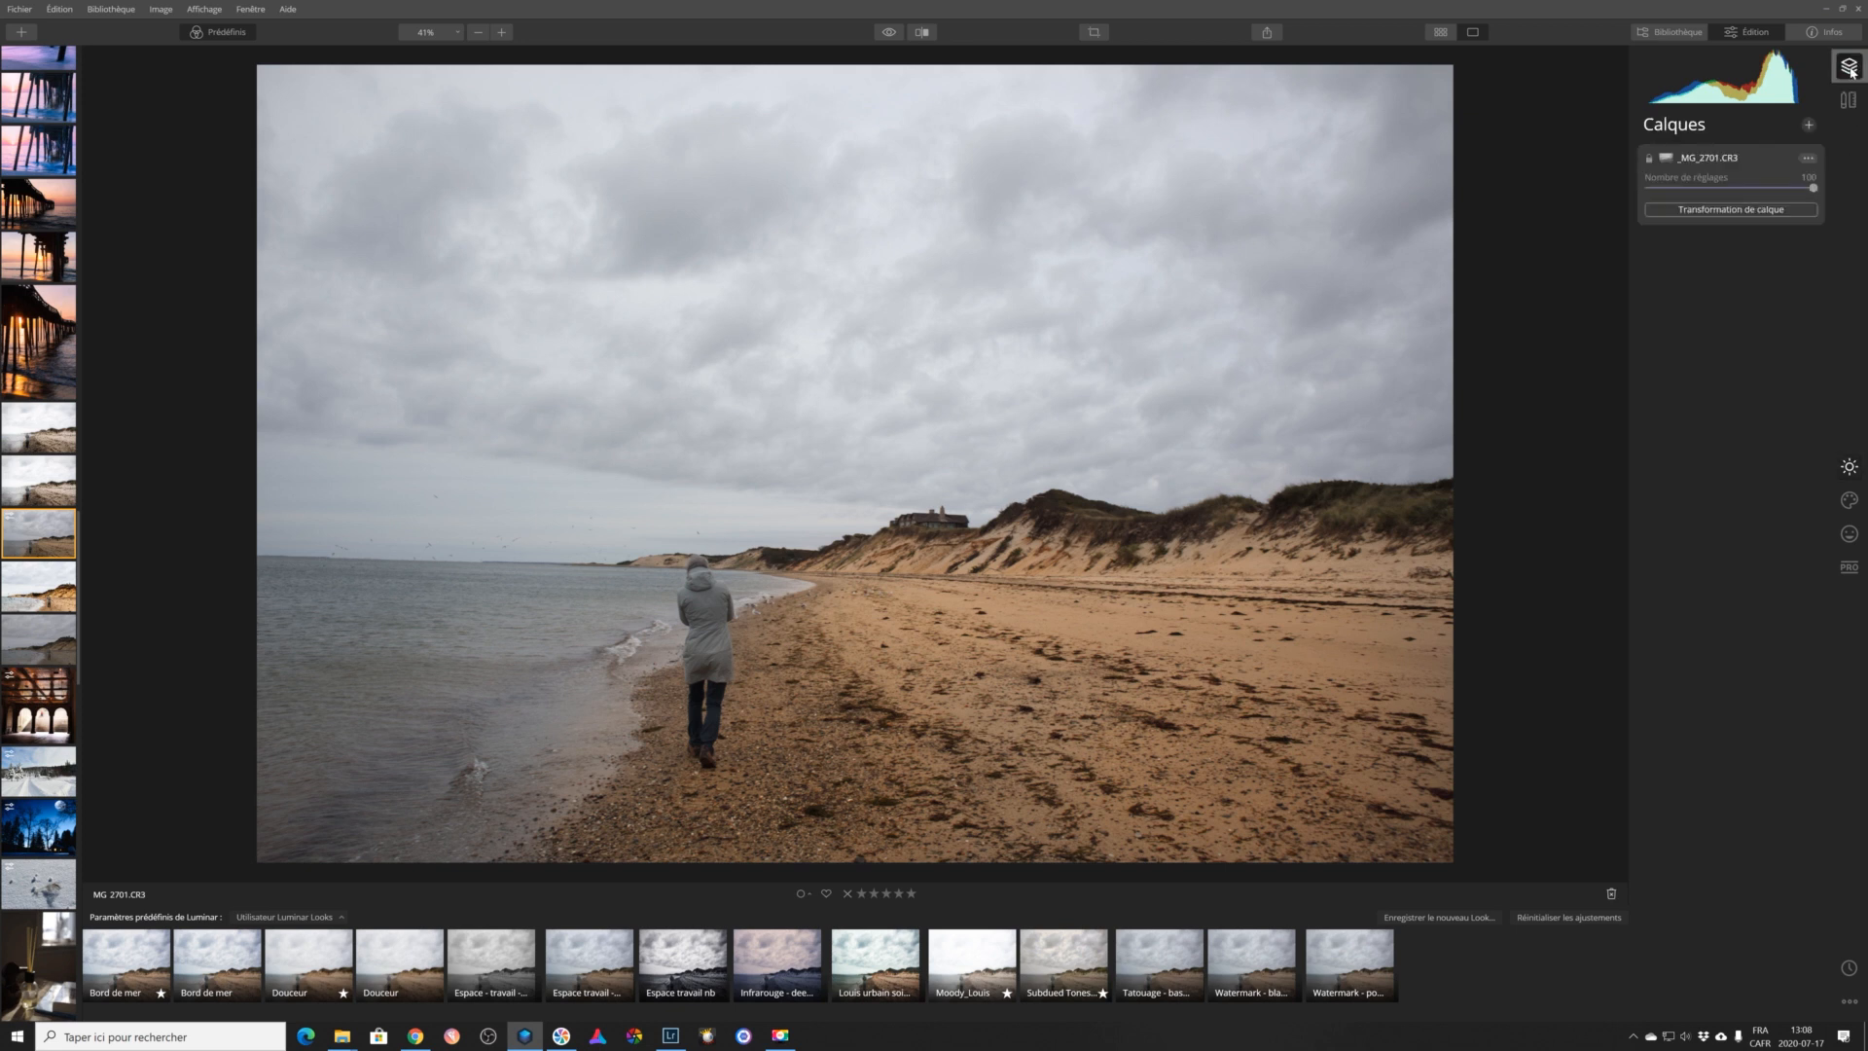
{"action": "left_click", "coordinate": [1810, 124]}
{"action": "left_click", "coordinate": [1787, 155]}
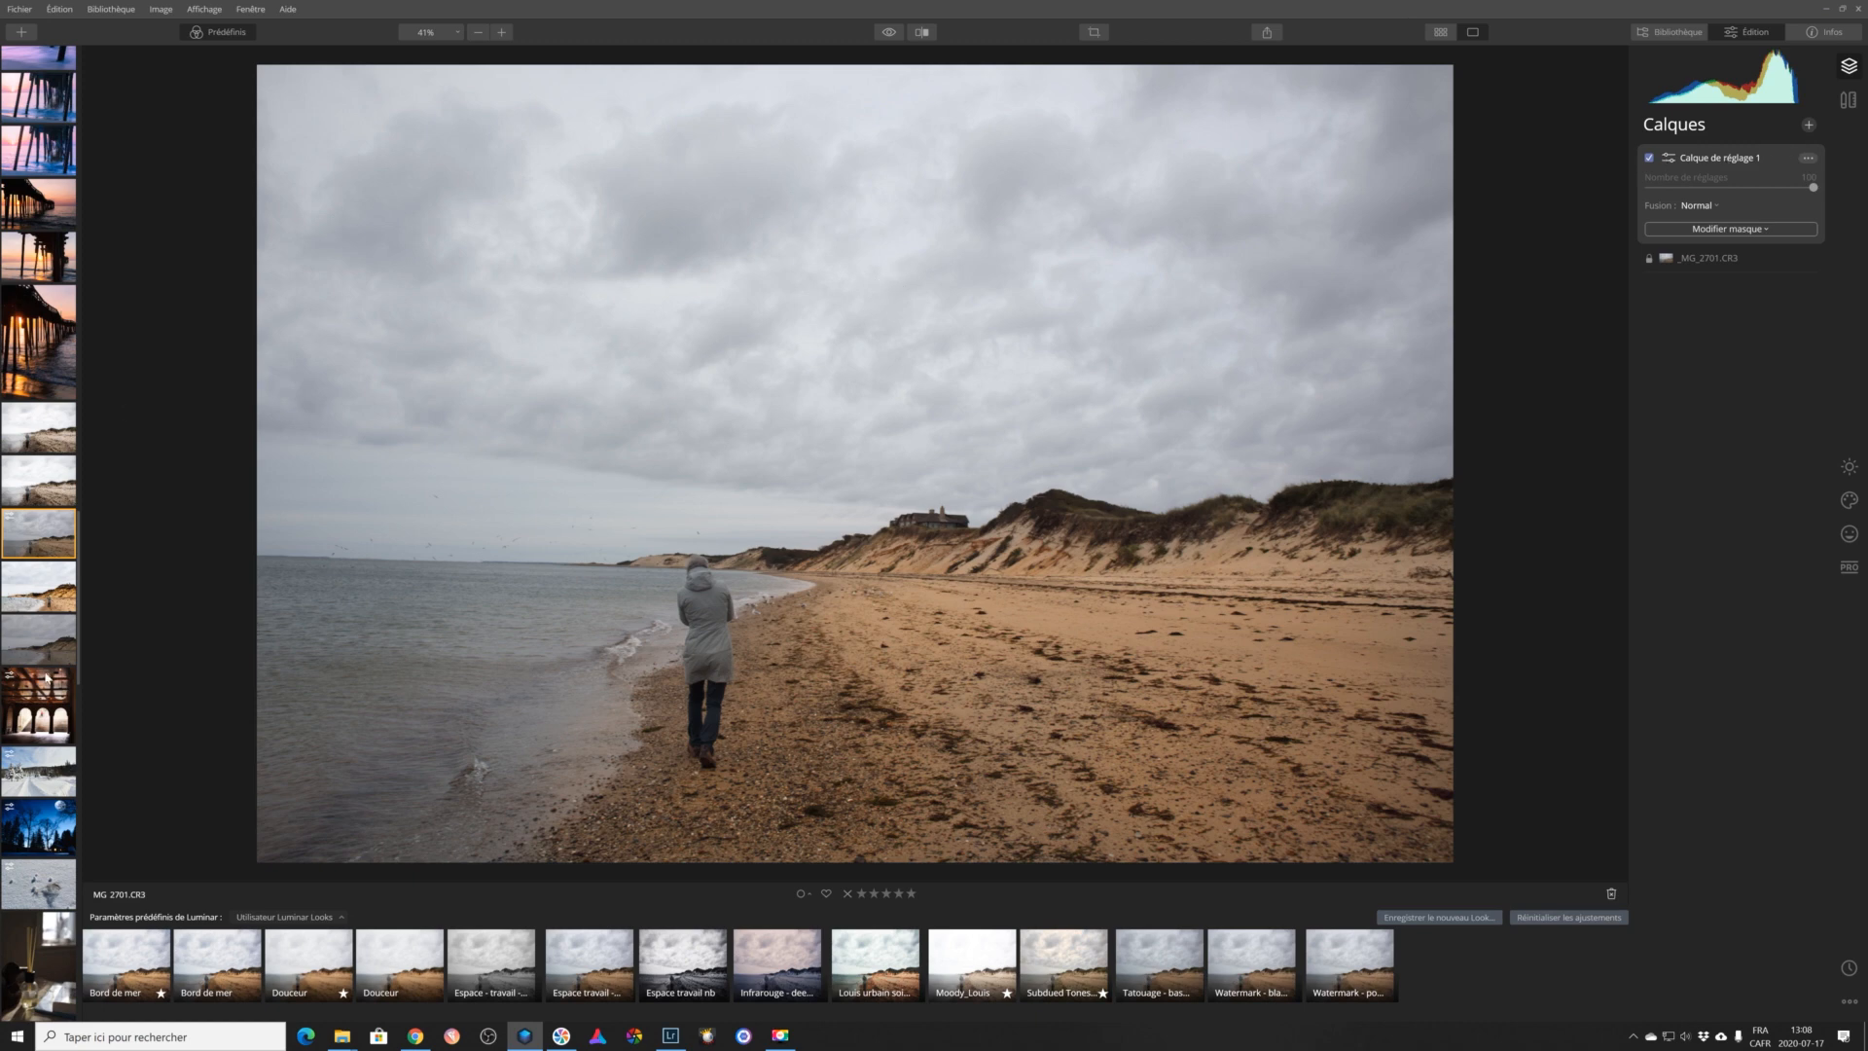
Try the Bord de mer, Douceur, infrared, urban and moody user looks one after another on the adjustment layer.
{"action": "left_click", "coordinate": [115, 968]}
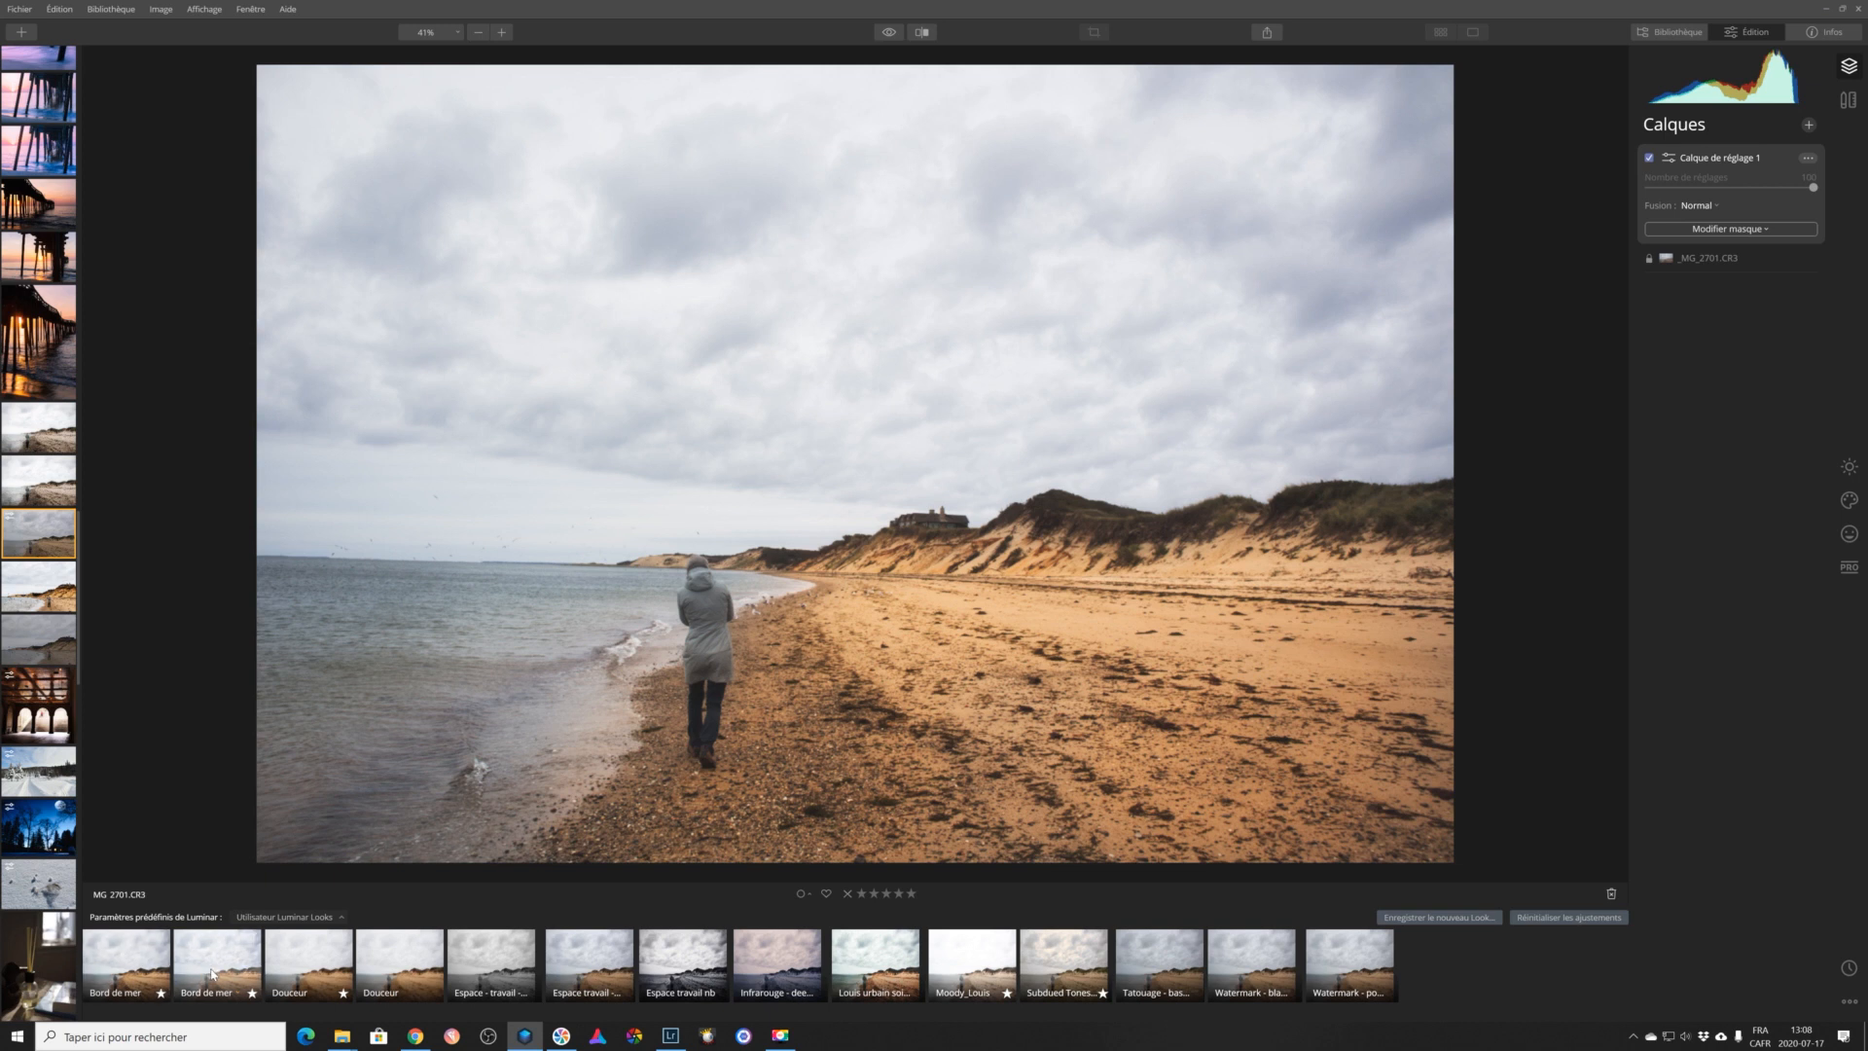
{"action": "left_click", "coordinate": [298, 978]}
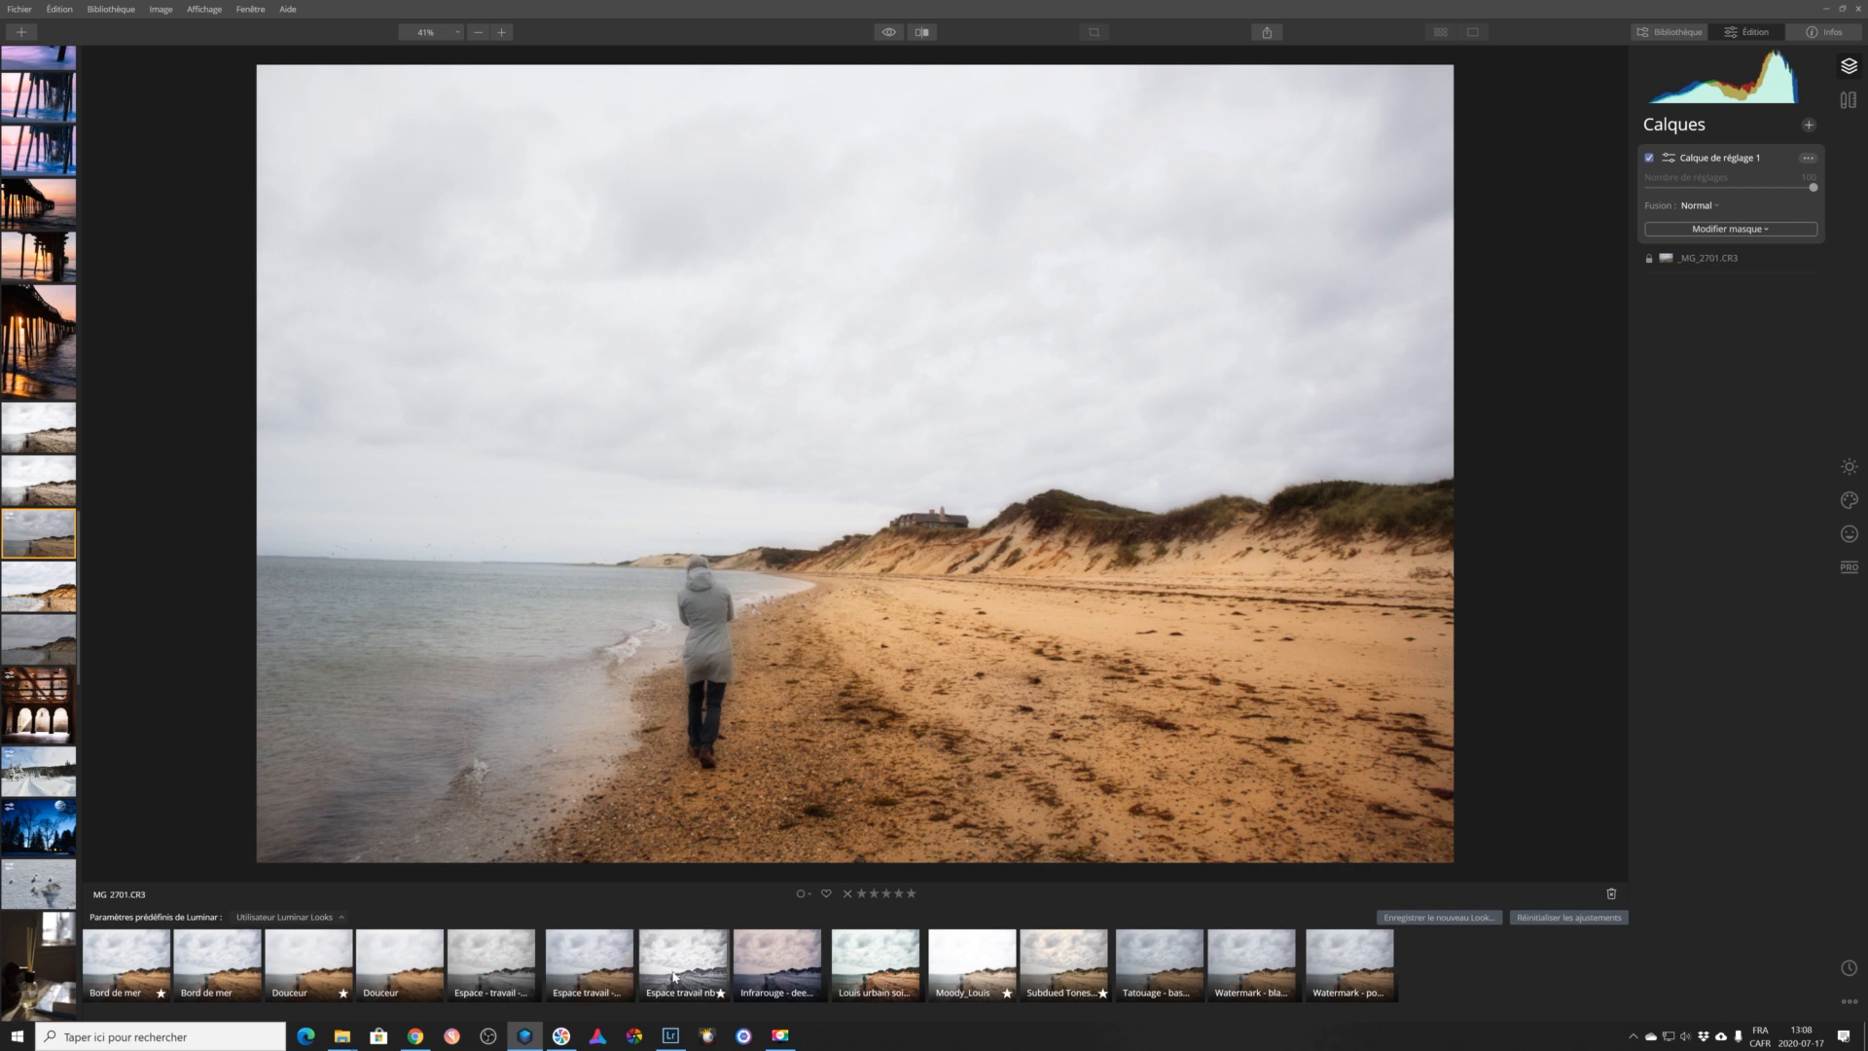
{"action": "left_click", "coordinate": [784, 982]}
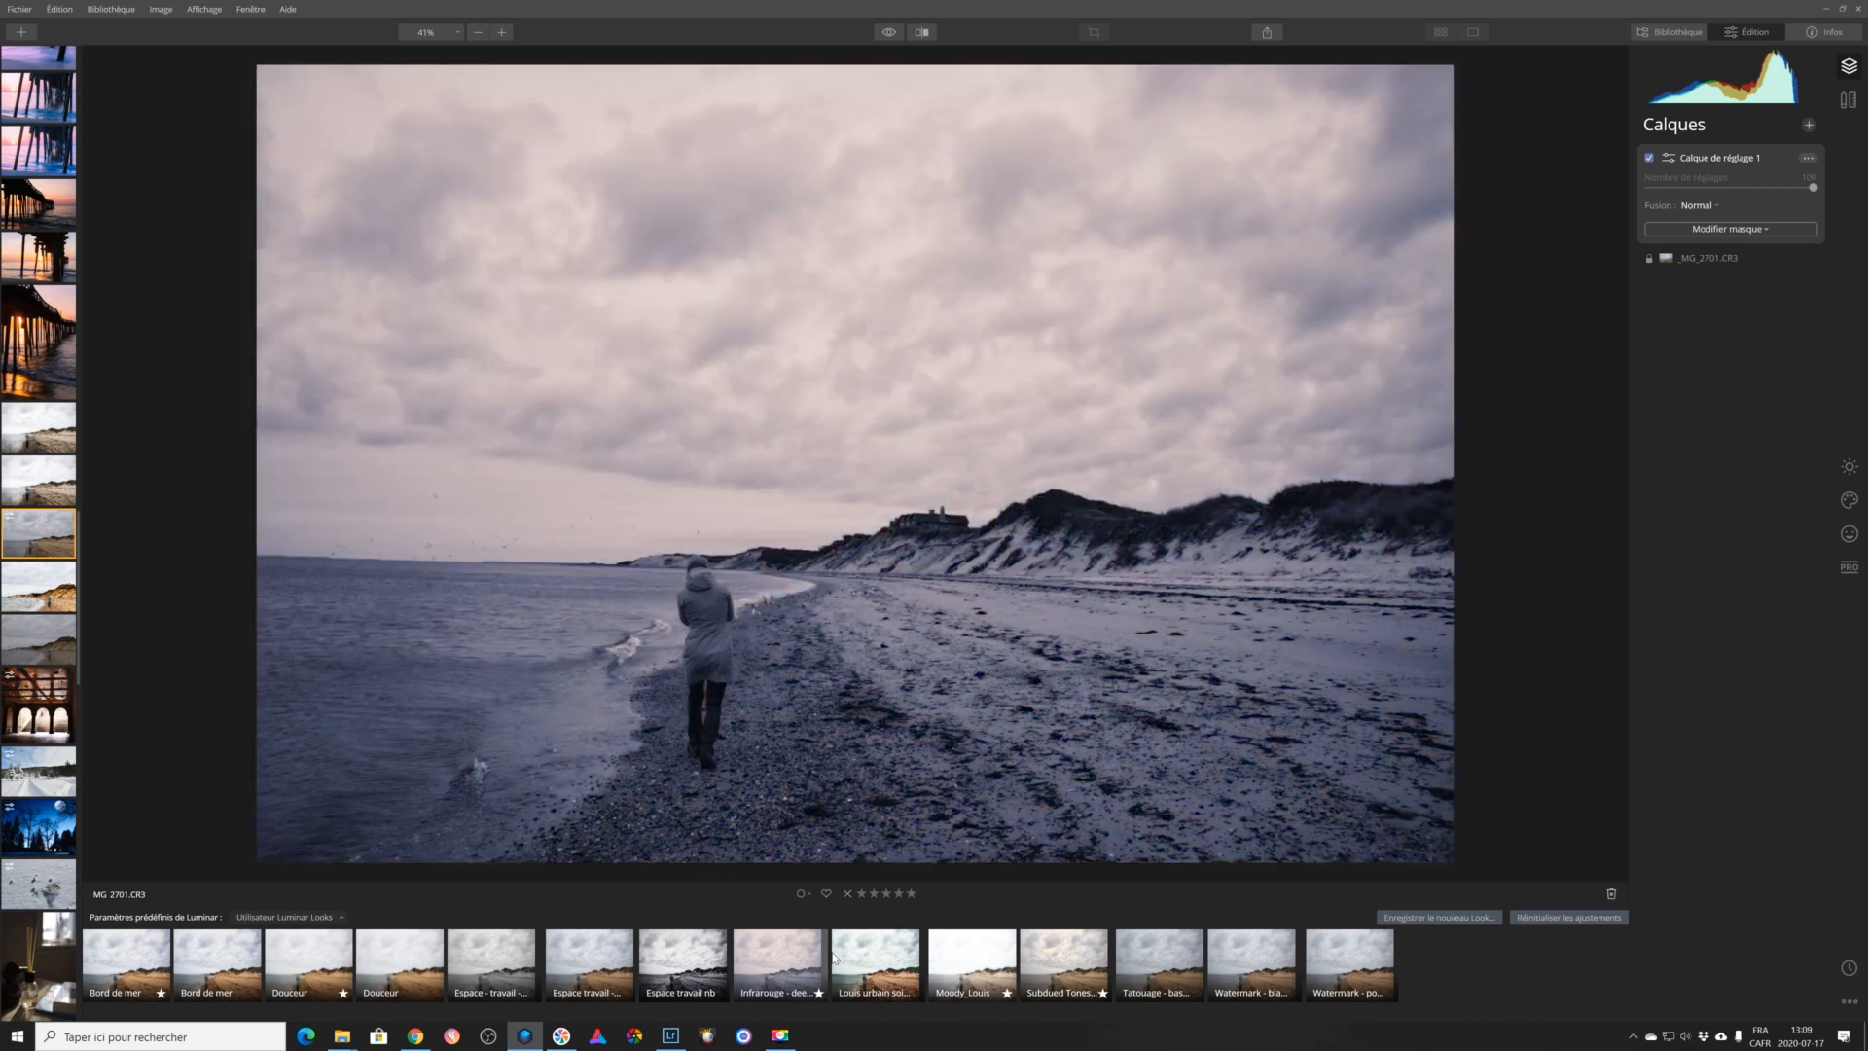
{"action": "left_click", "coordinate": [871, 966]}
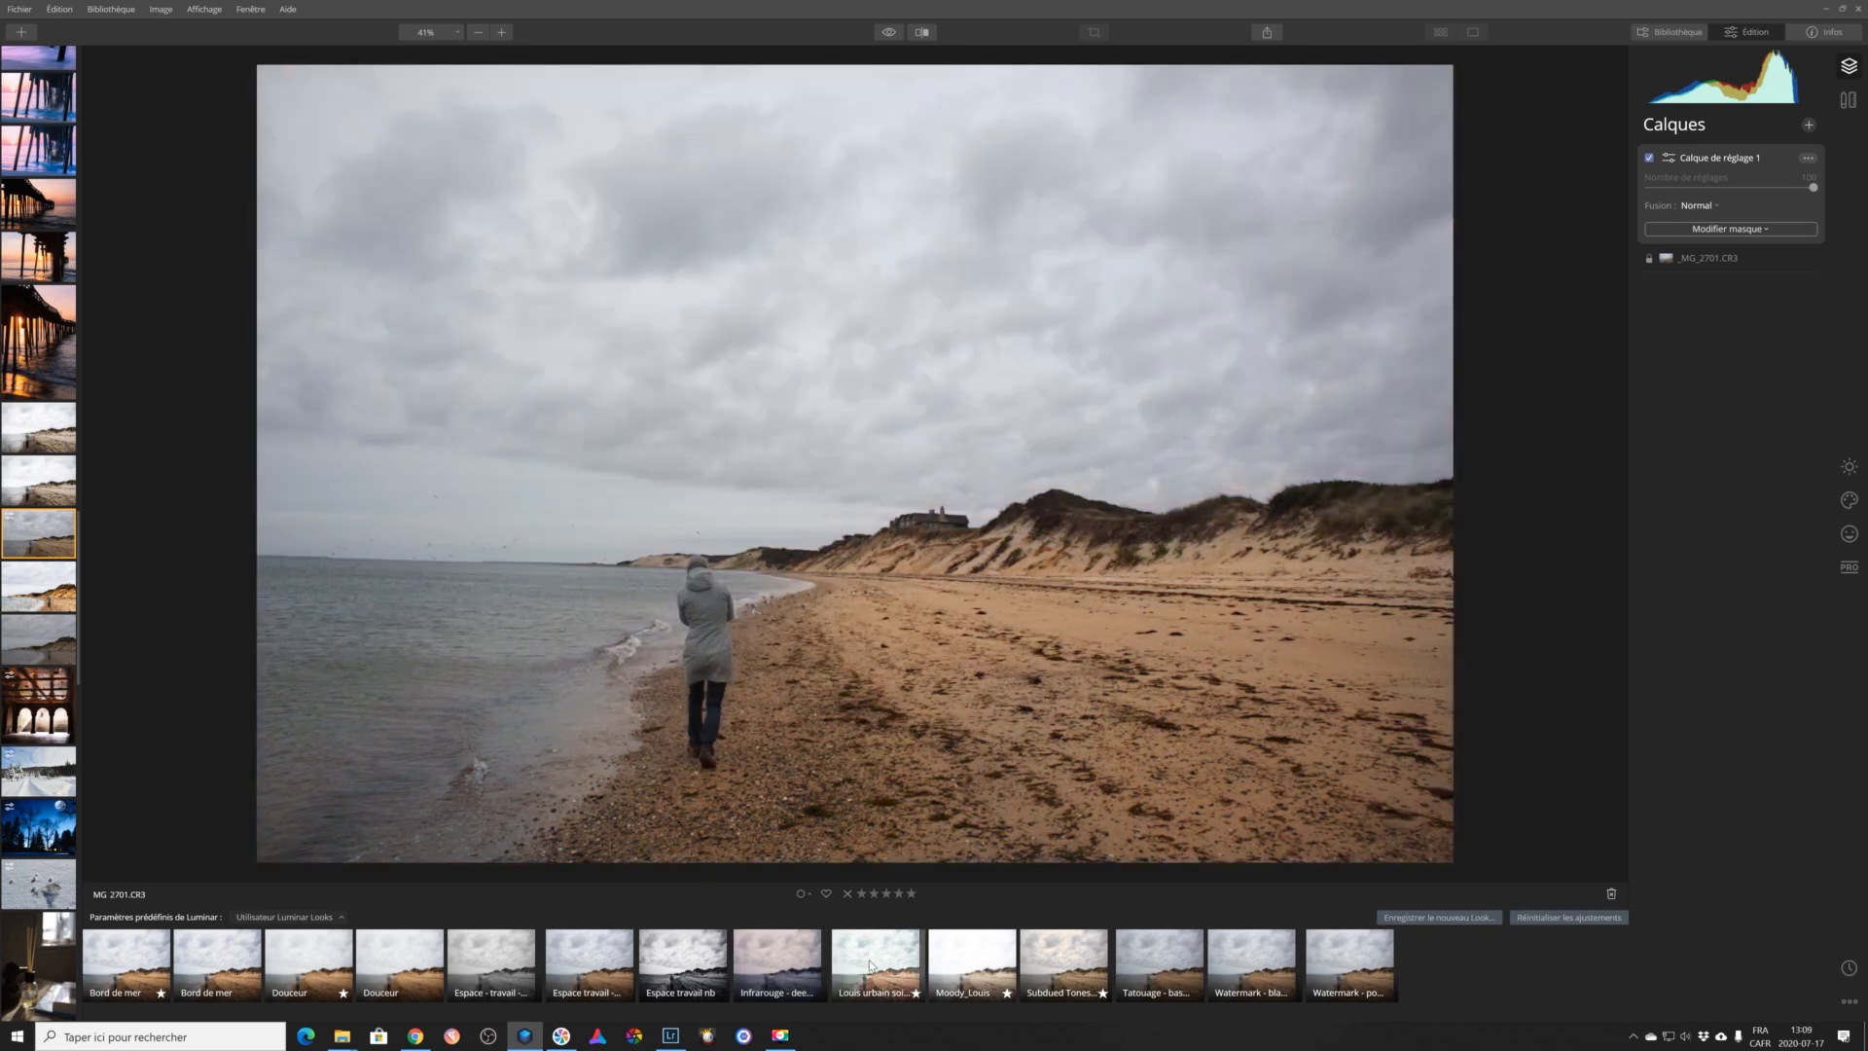
{"action": "left_click", "coordinate": [988, 977]}
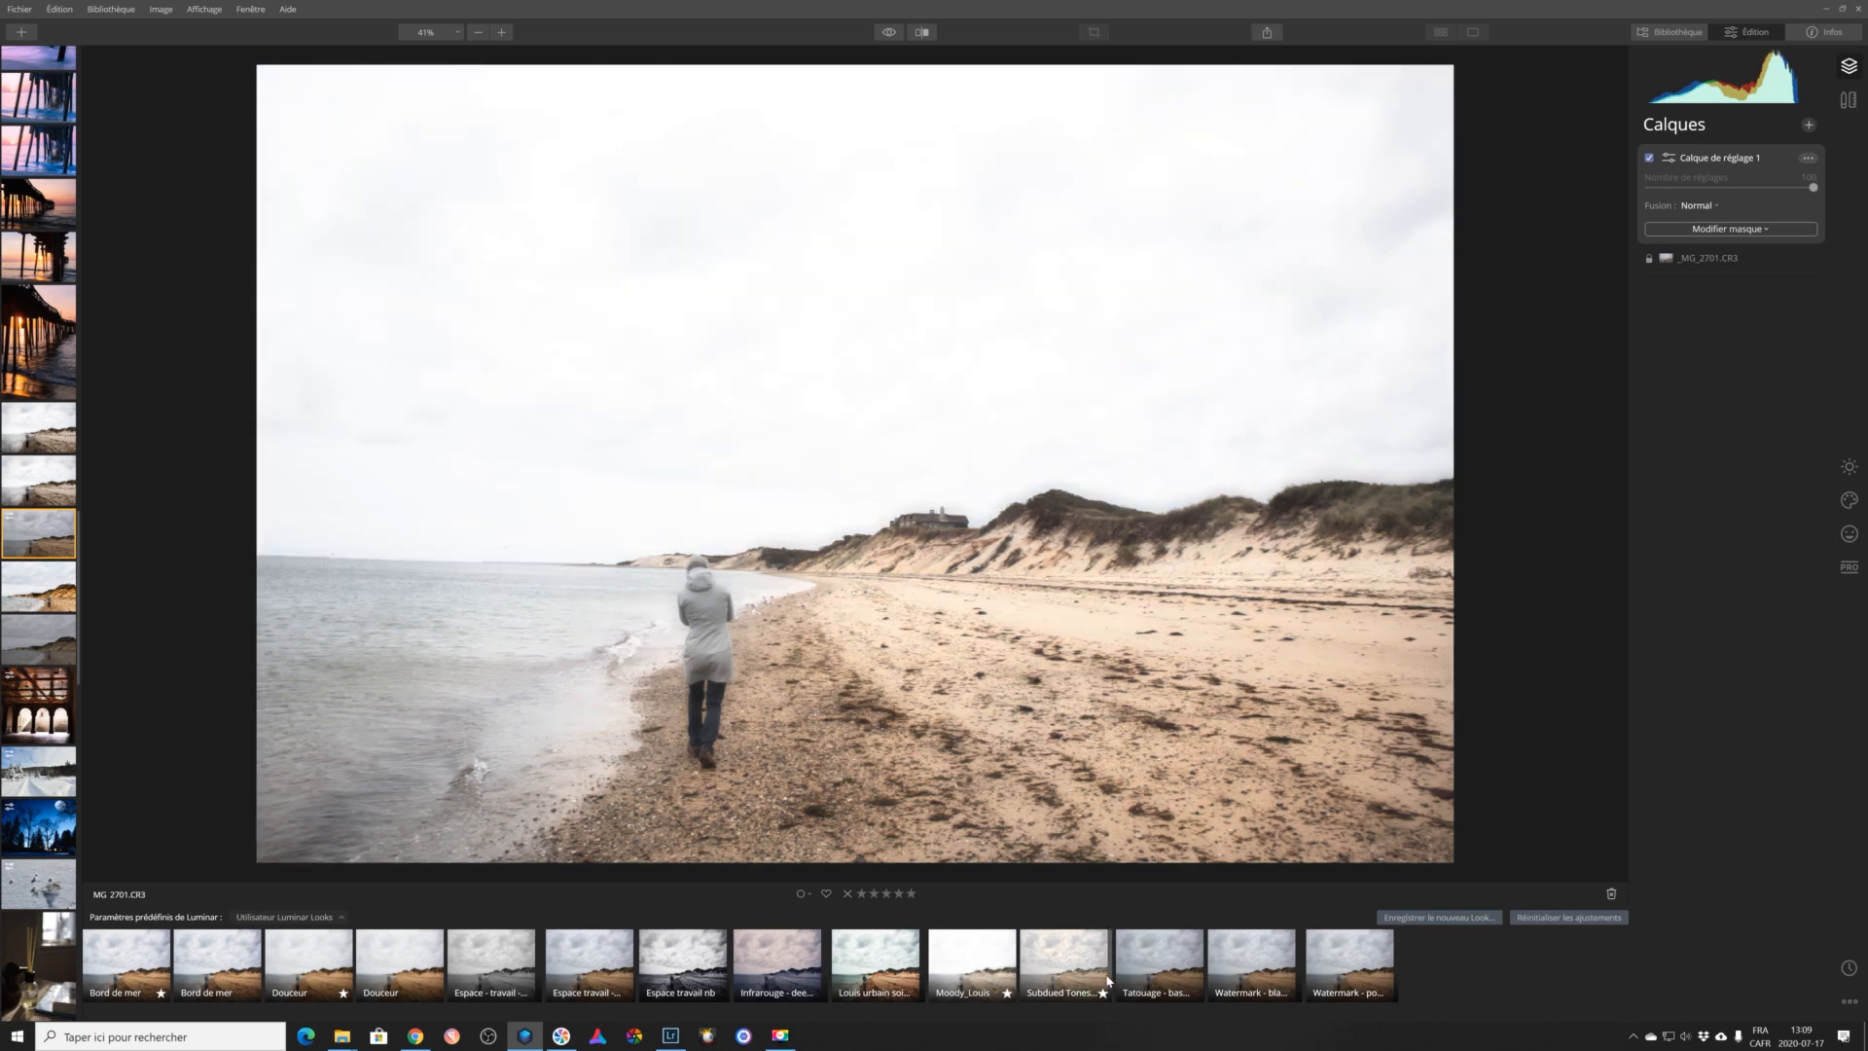
Try the Subdued Tones, Tatouage and Watermark user looks on the adjustment layer.
{"action": "left_click", "coordinate": [1065, 994]}
{"action": "left_click", "coordinate": [1144, 963]}
{"action": "left_click", "coordinate": [1082, 968]}
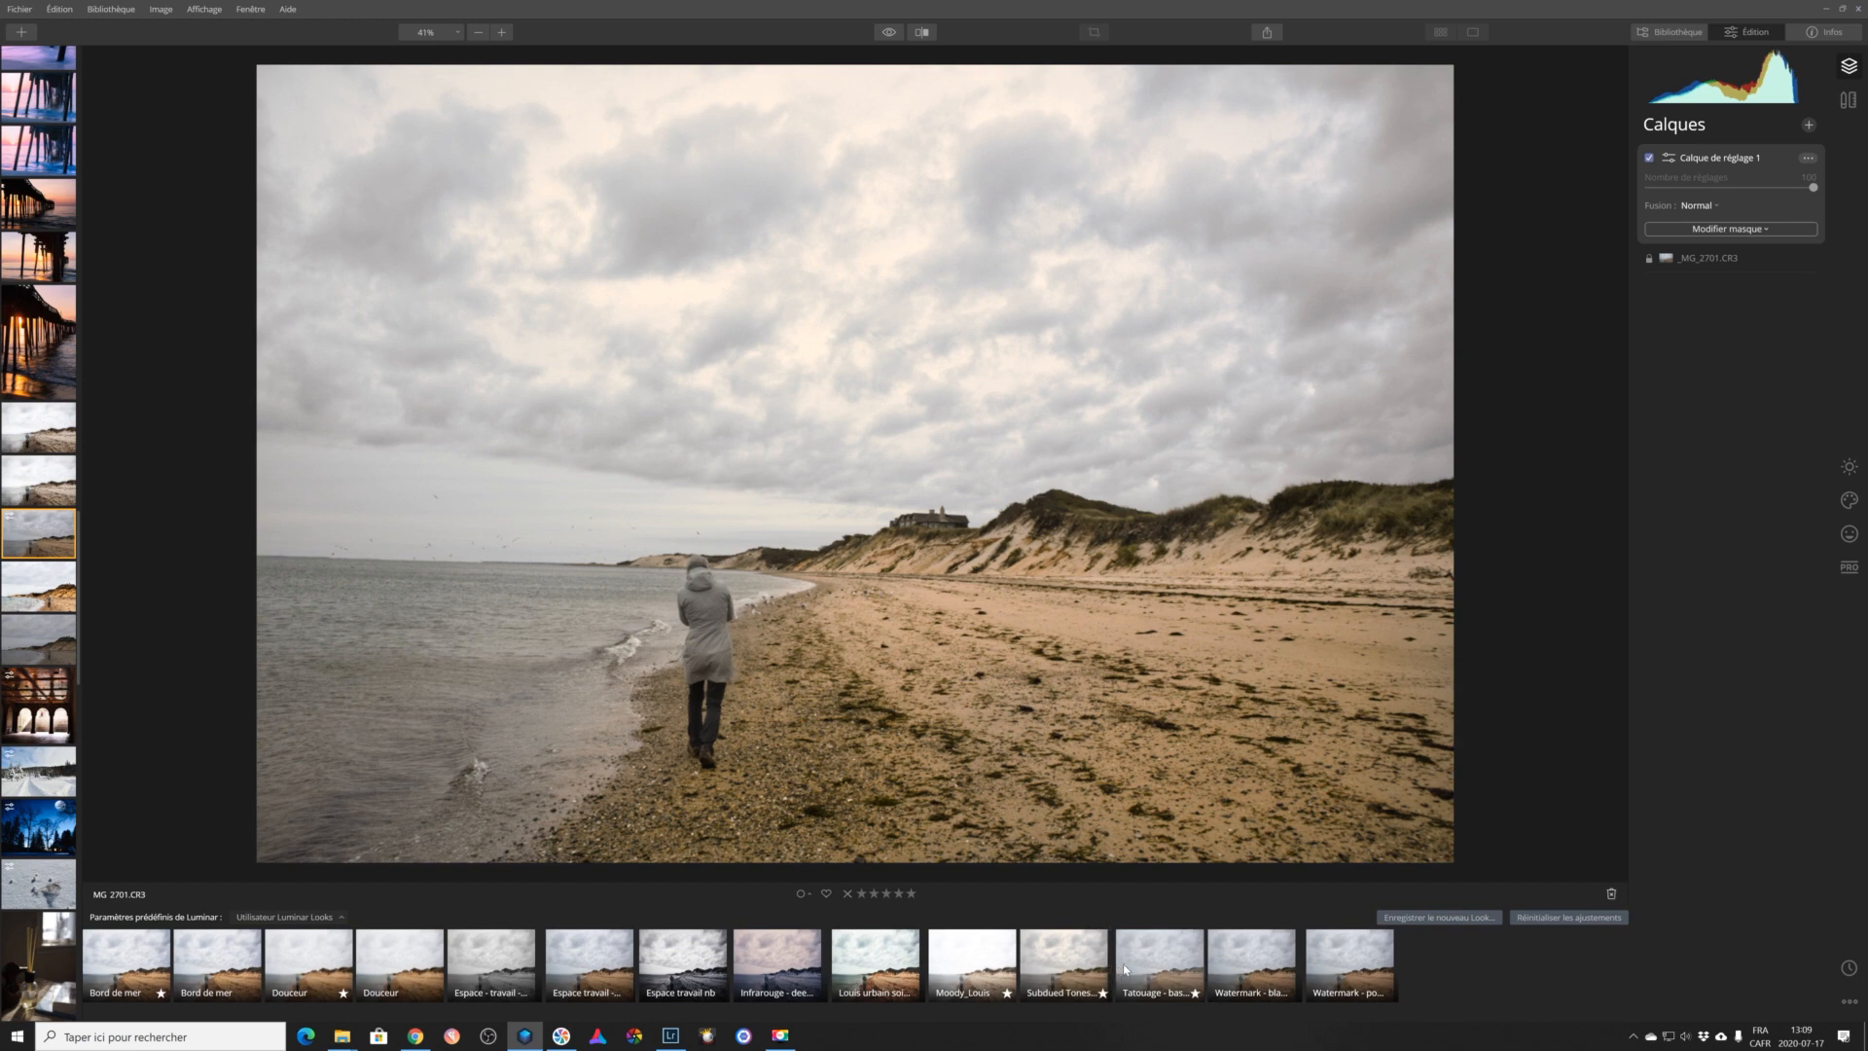
{"action": "left_click", "coordinate": [1124, 969]}
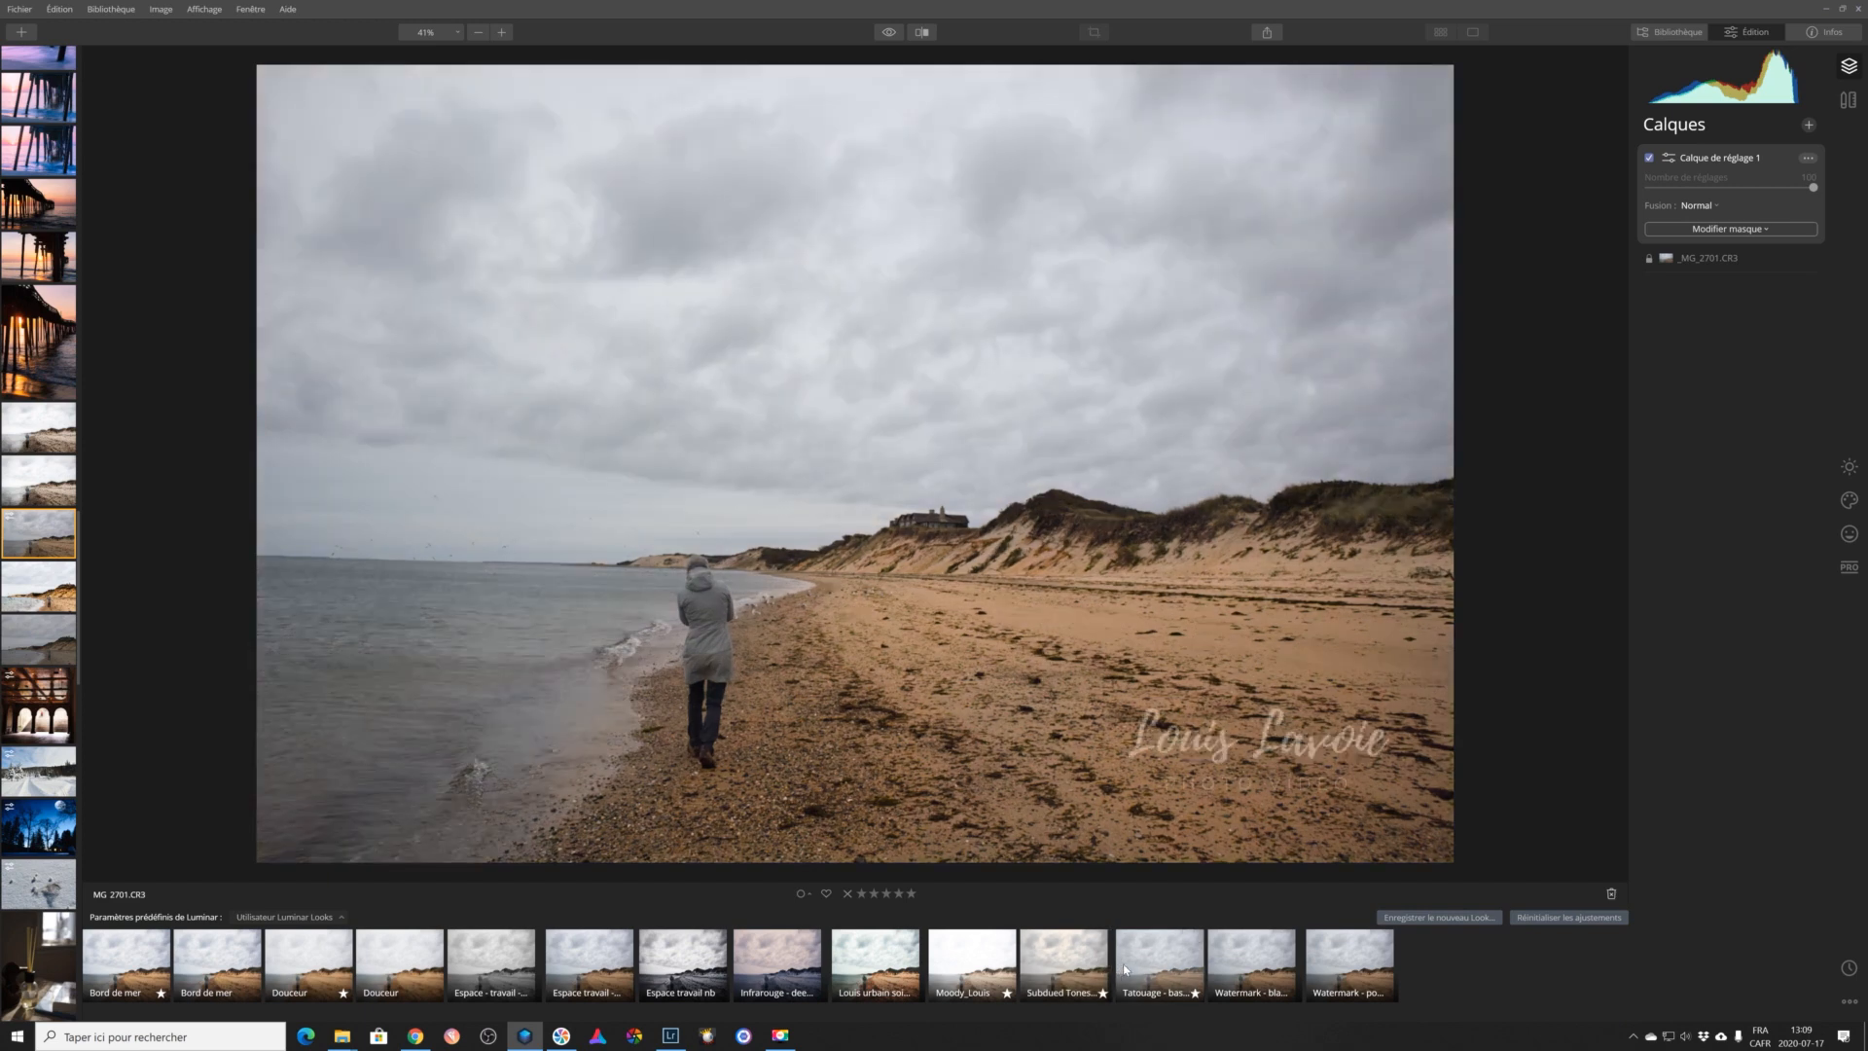
{"action": "left_click", "coordinate": [1251, 978]}
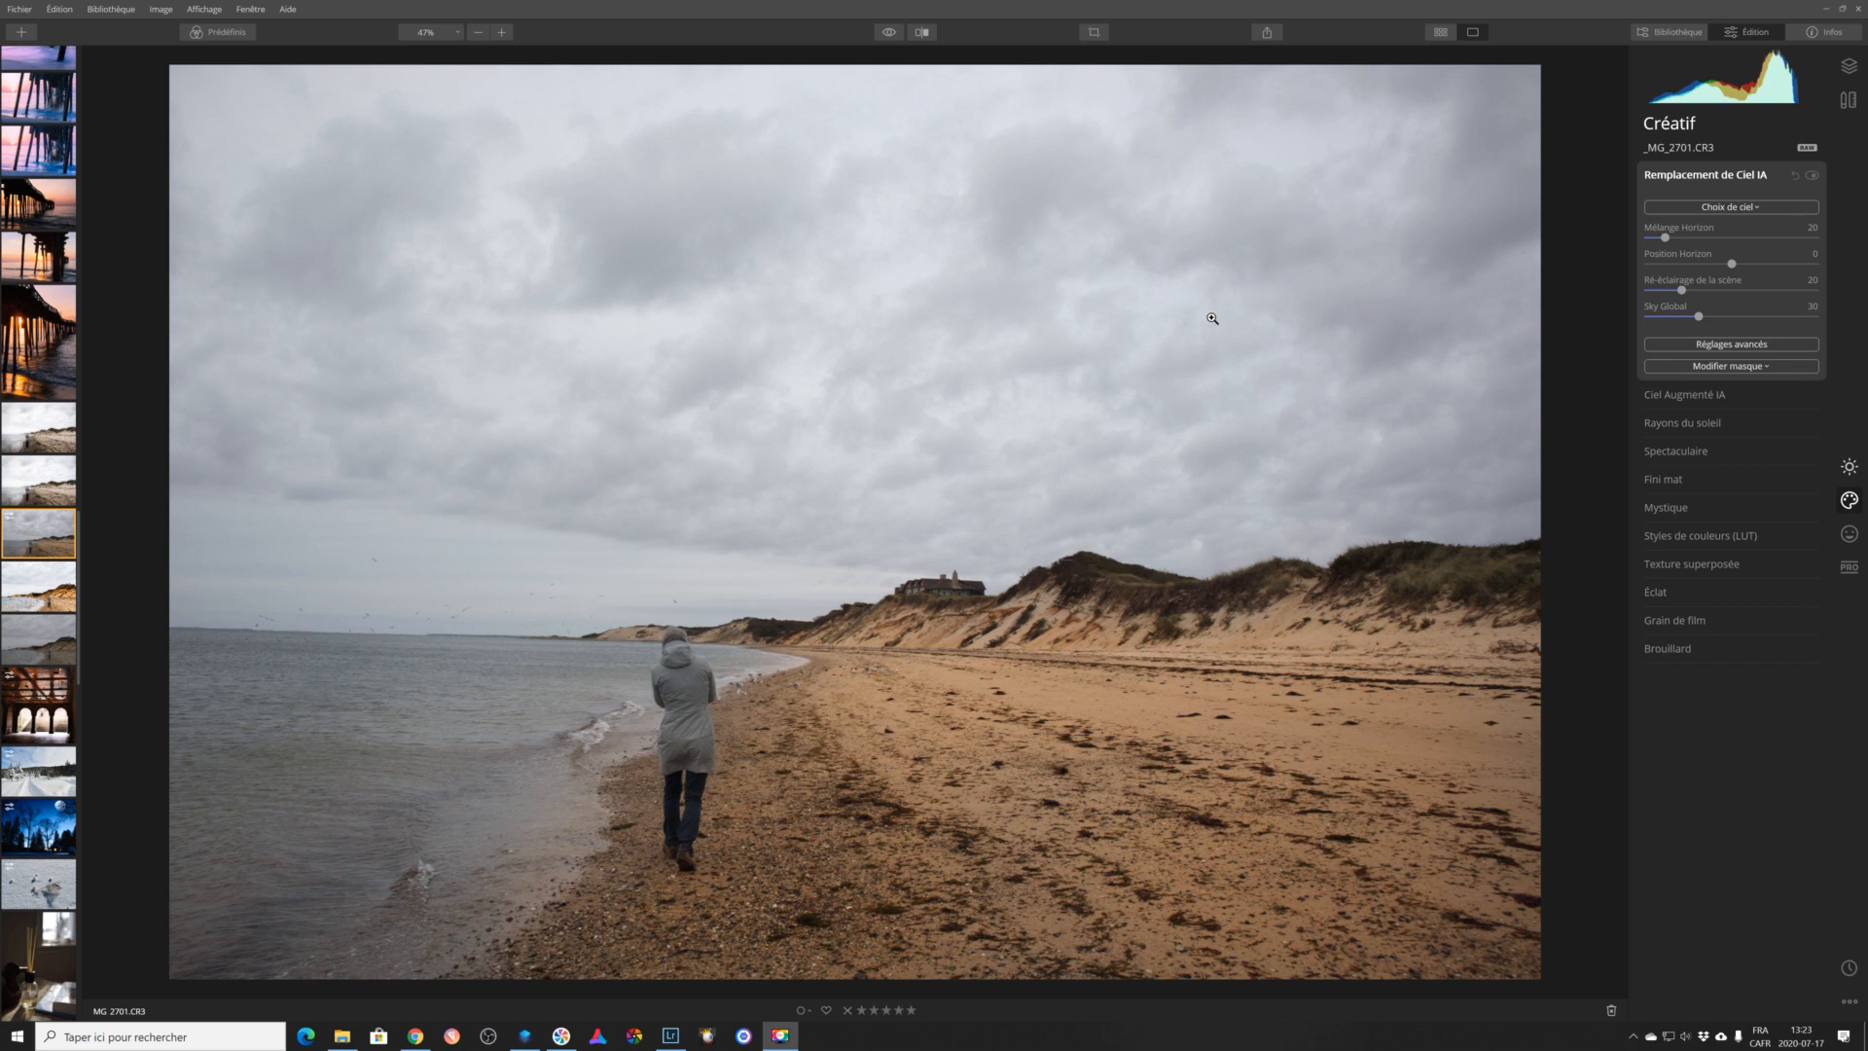
{"action": "left_click", "coordinate": [1265, 33]}
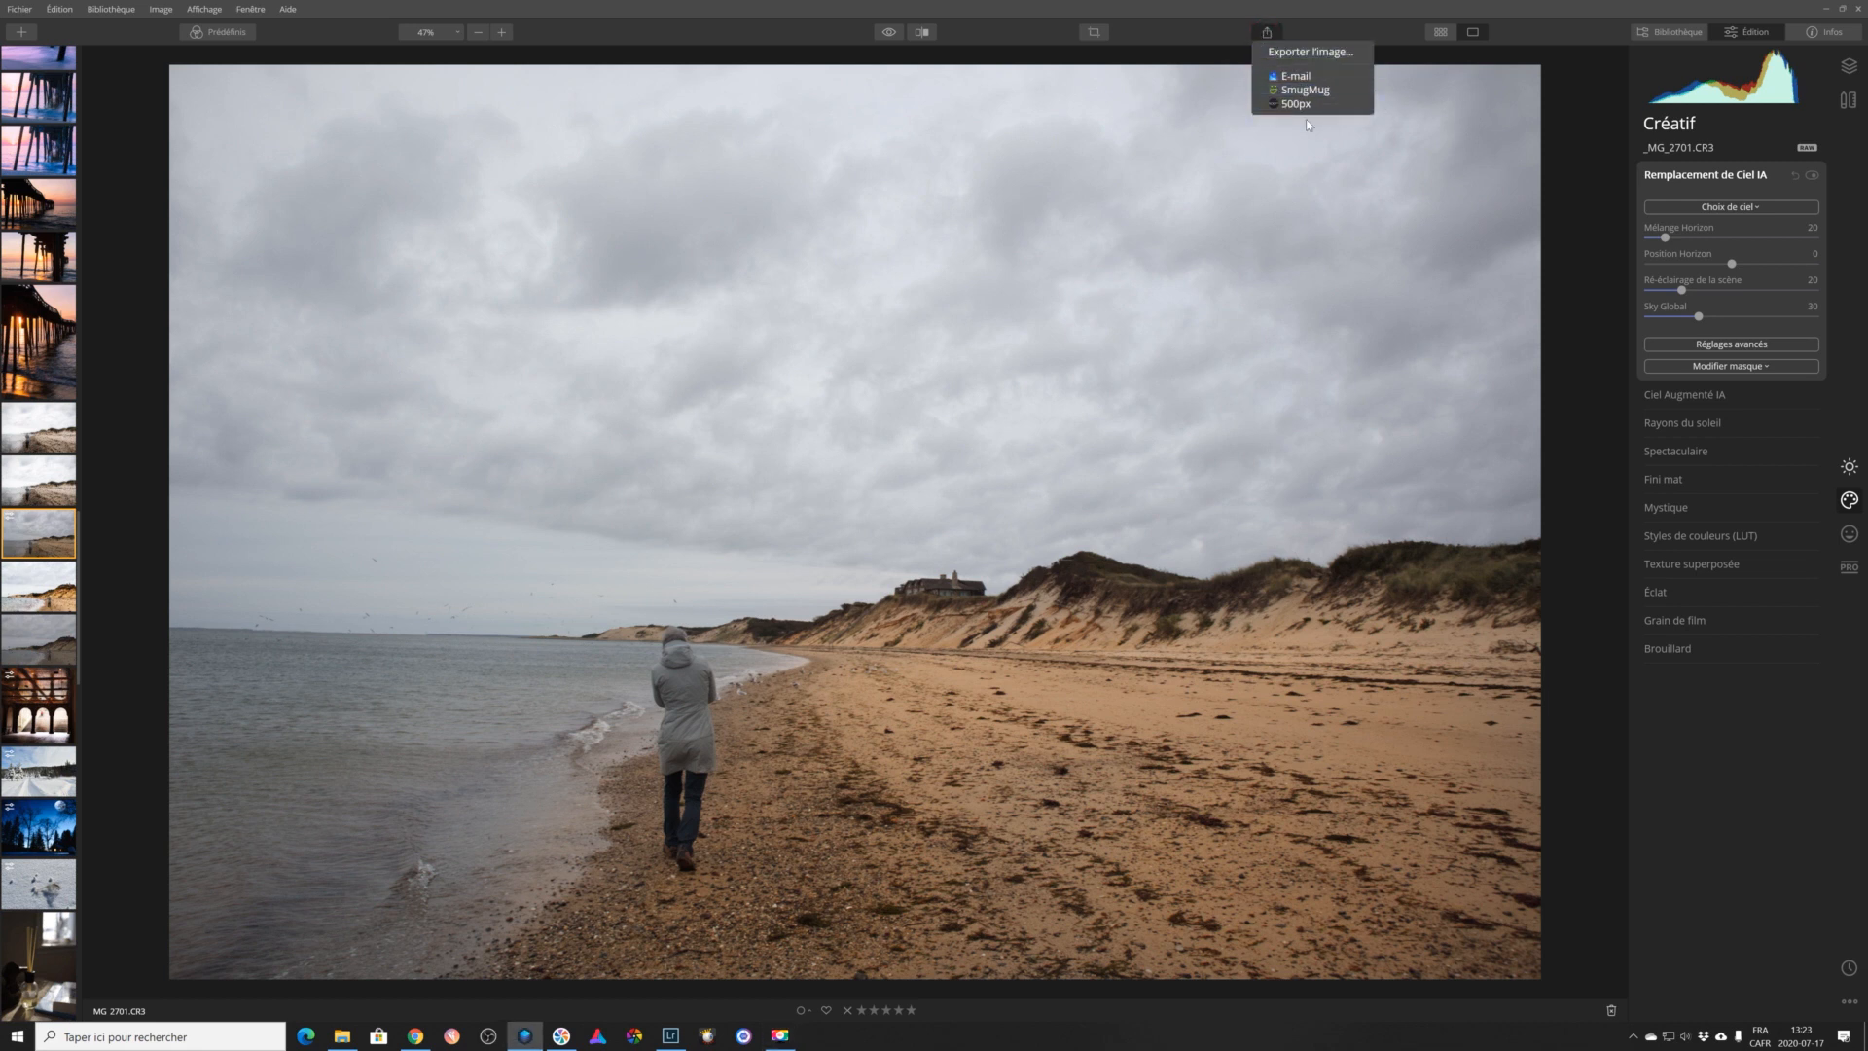
{"action": "left_click", "coordinate": [1156, 33]}
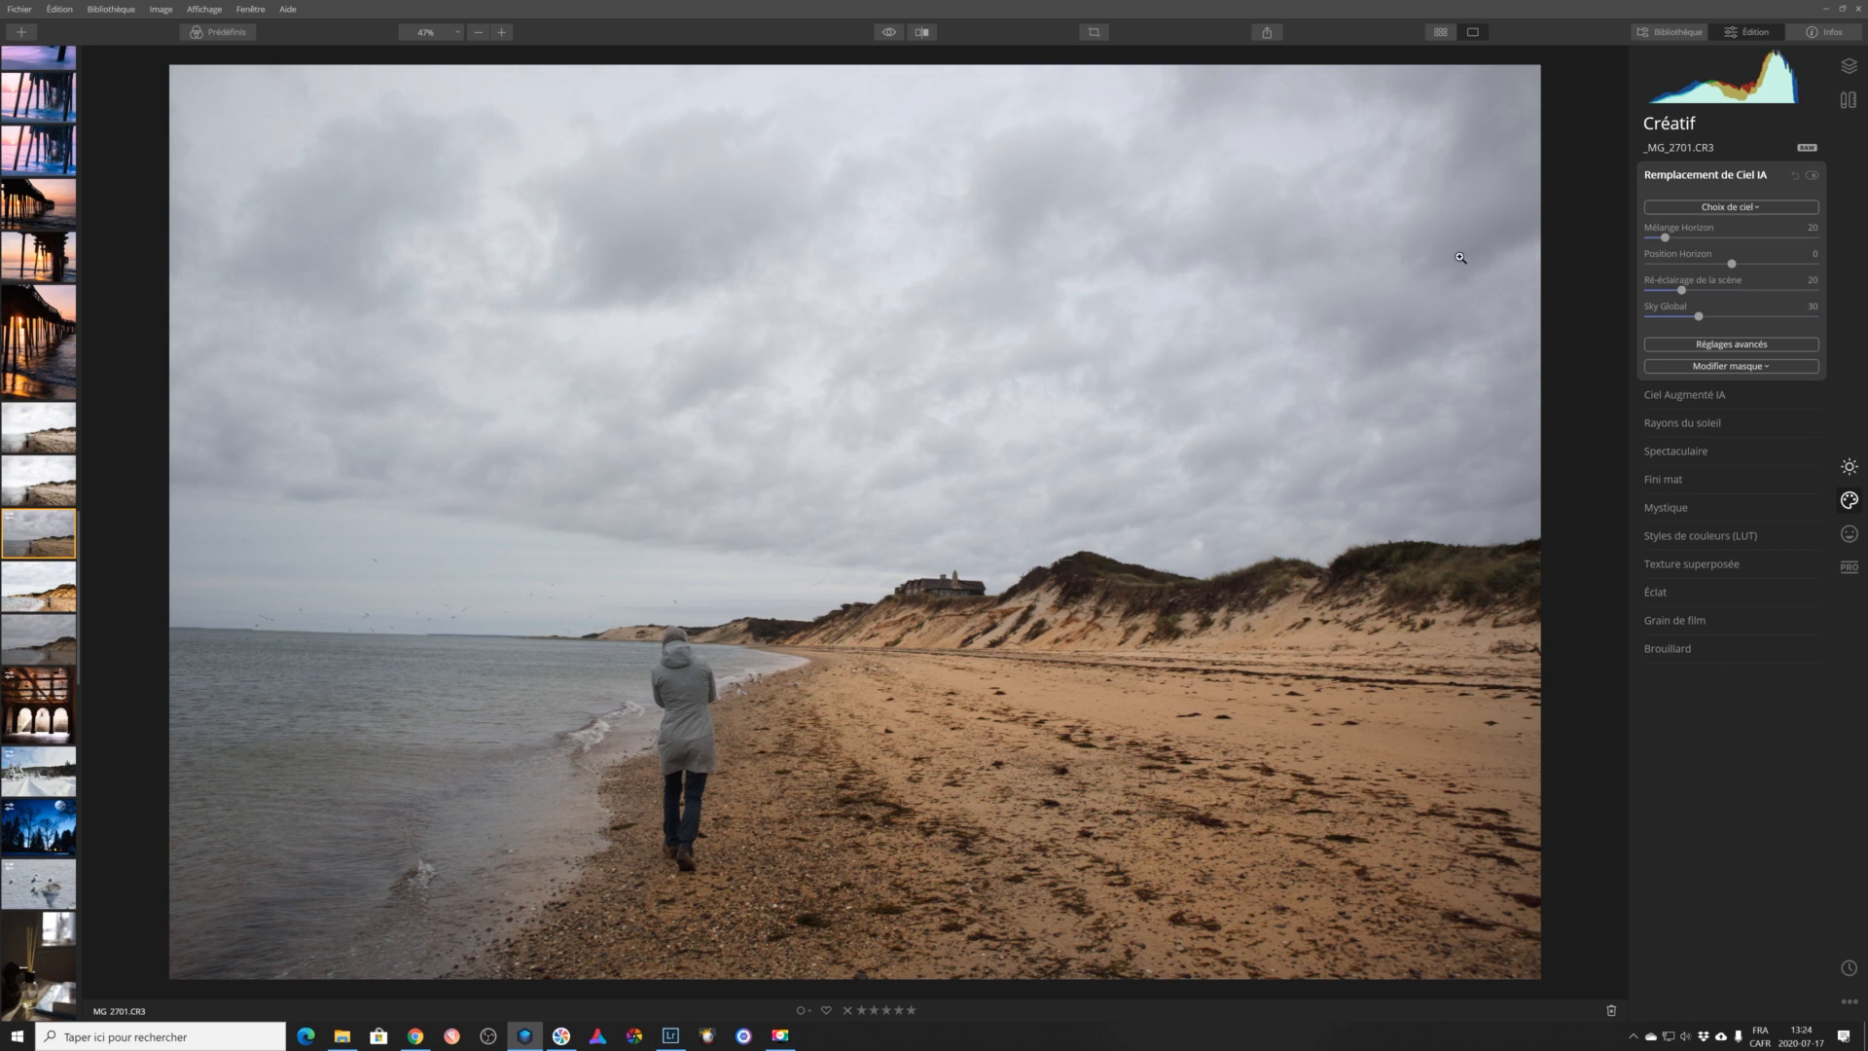
Show the custom skies folder of Remplacement de Ciel IA and copy Skies_00968 from the Skies_Ciels folder into it.
{"action": "left_click", "coordinate": [1762, 208]}
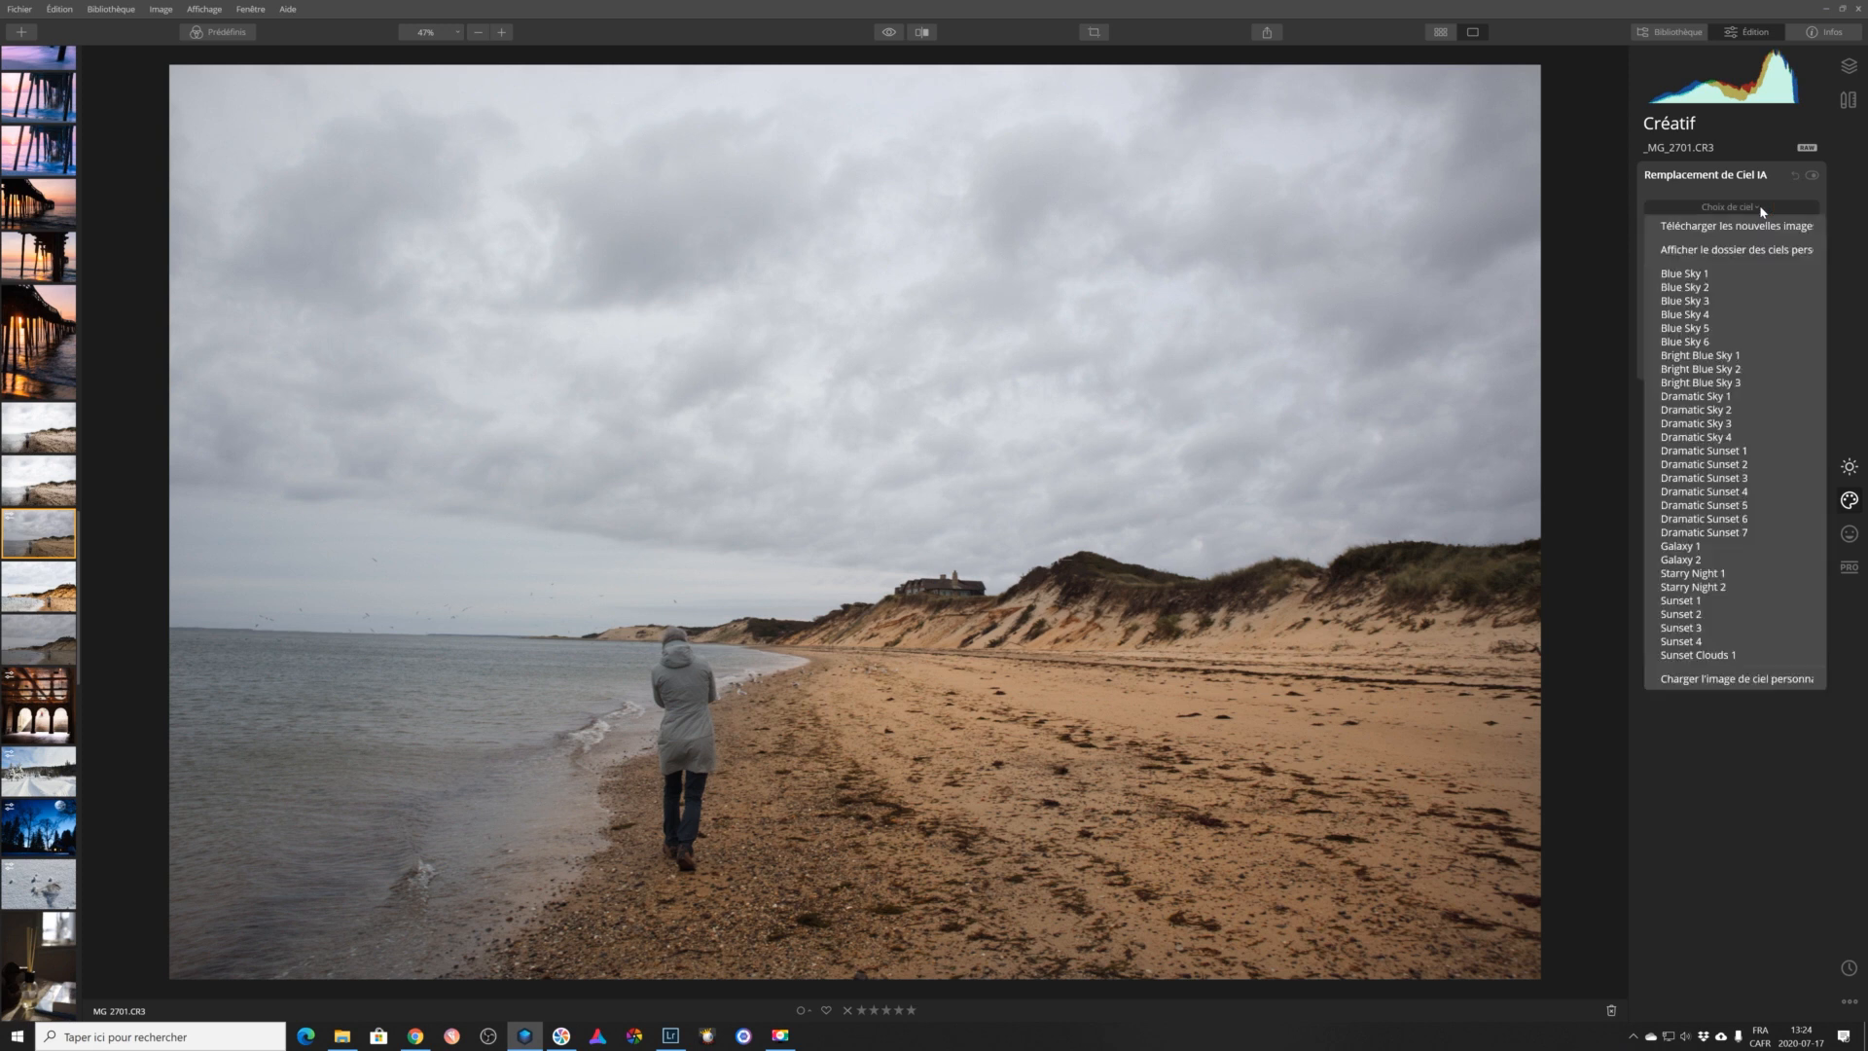
{"action": "left_click", "coordinate": [1736, 251]}
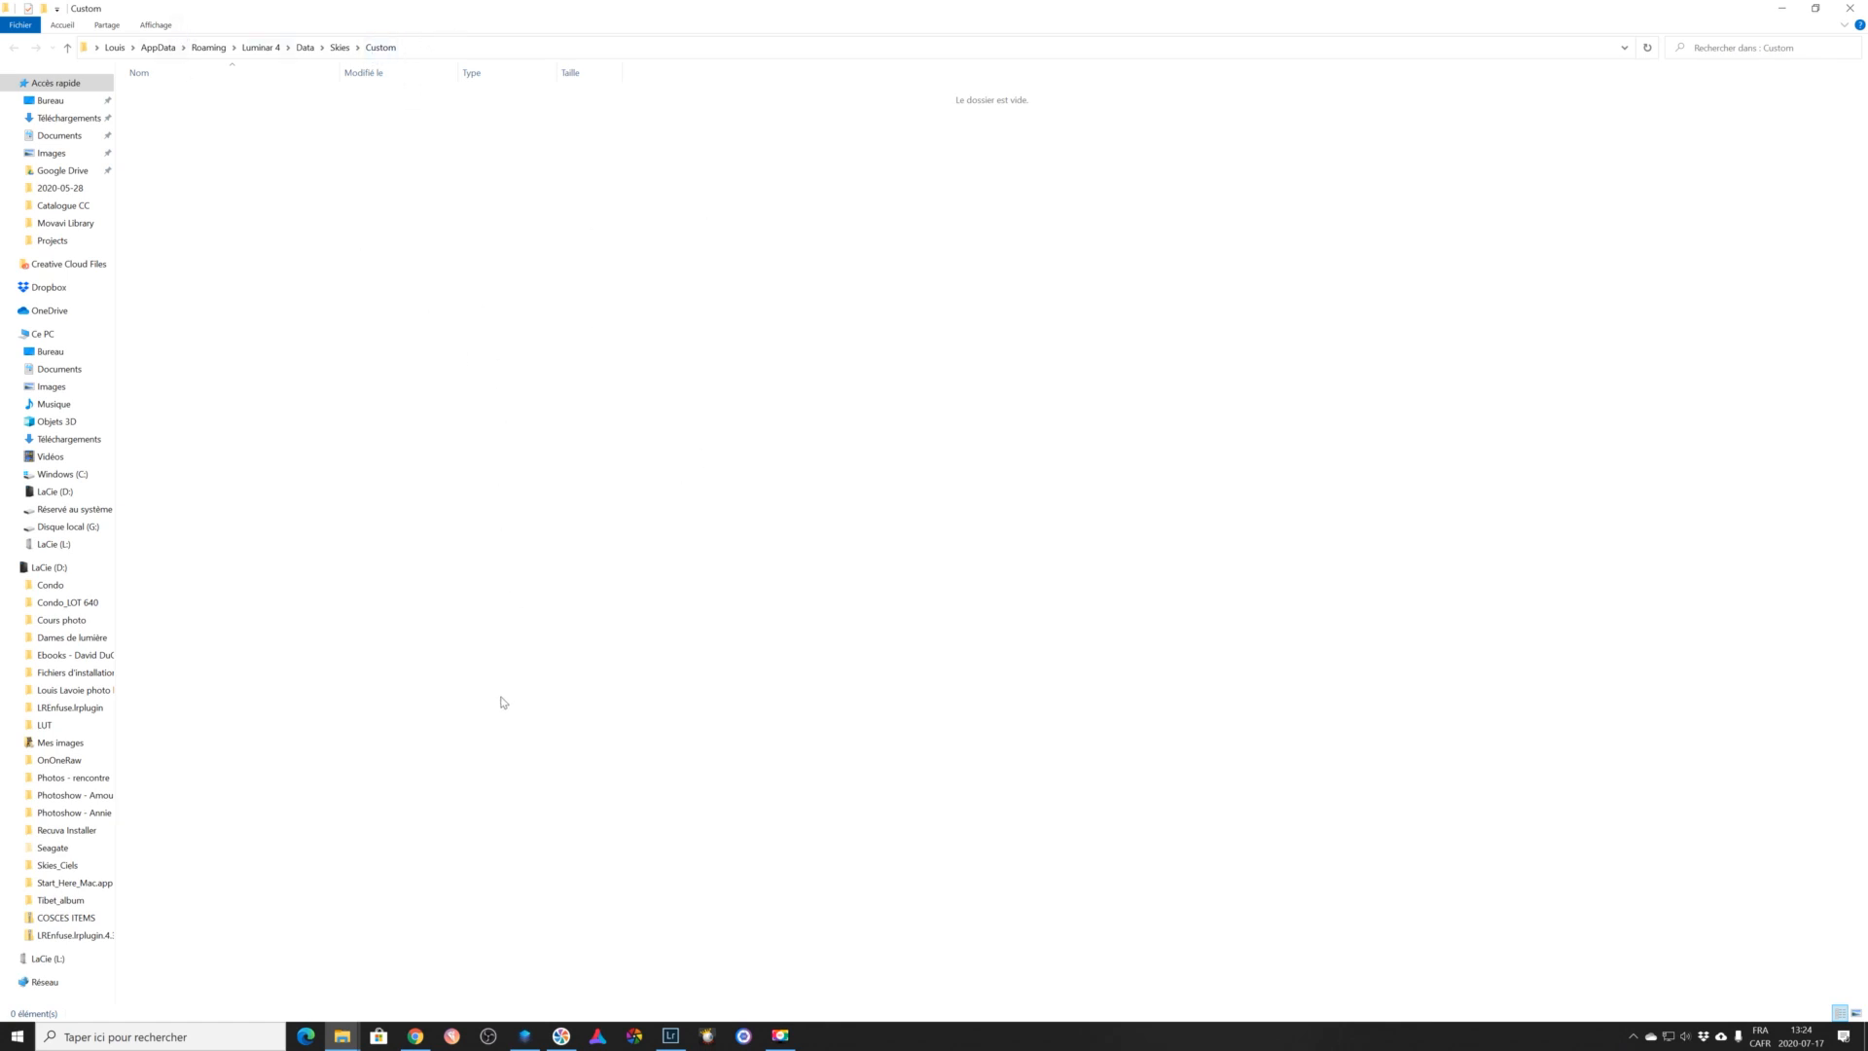
{"action": "left_click", "coordinate": [342, 1036]}
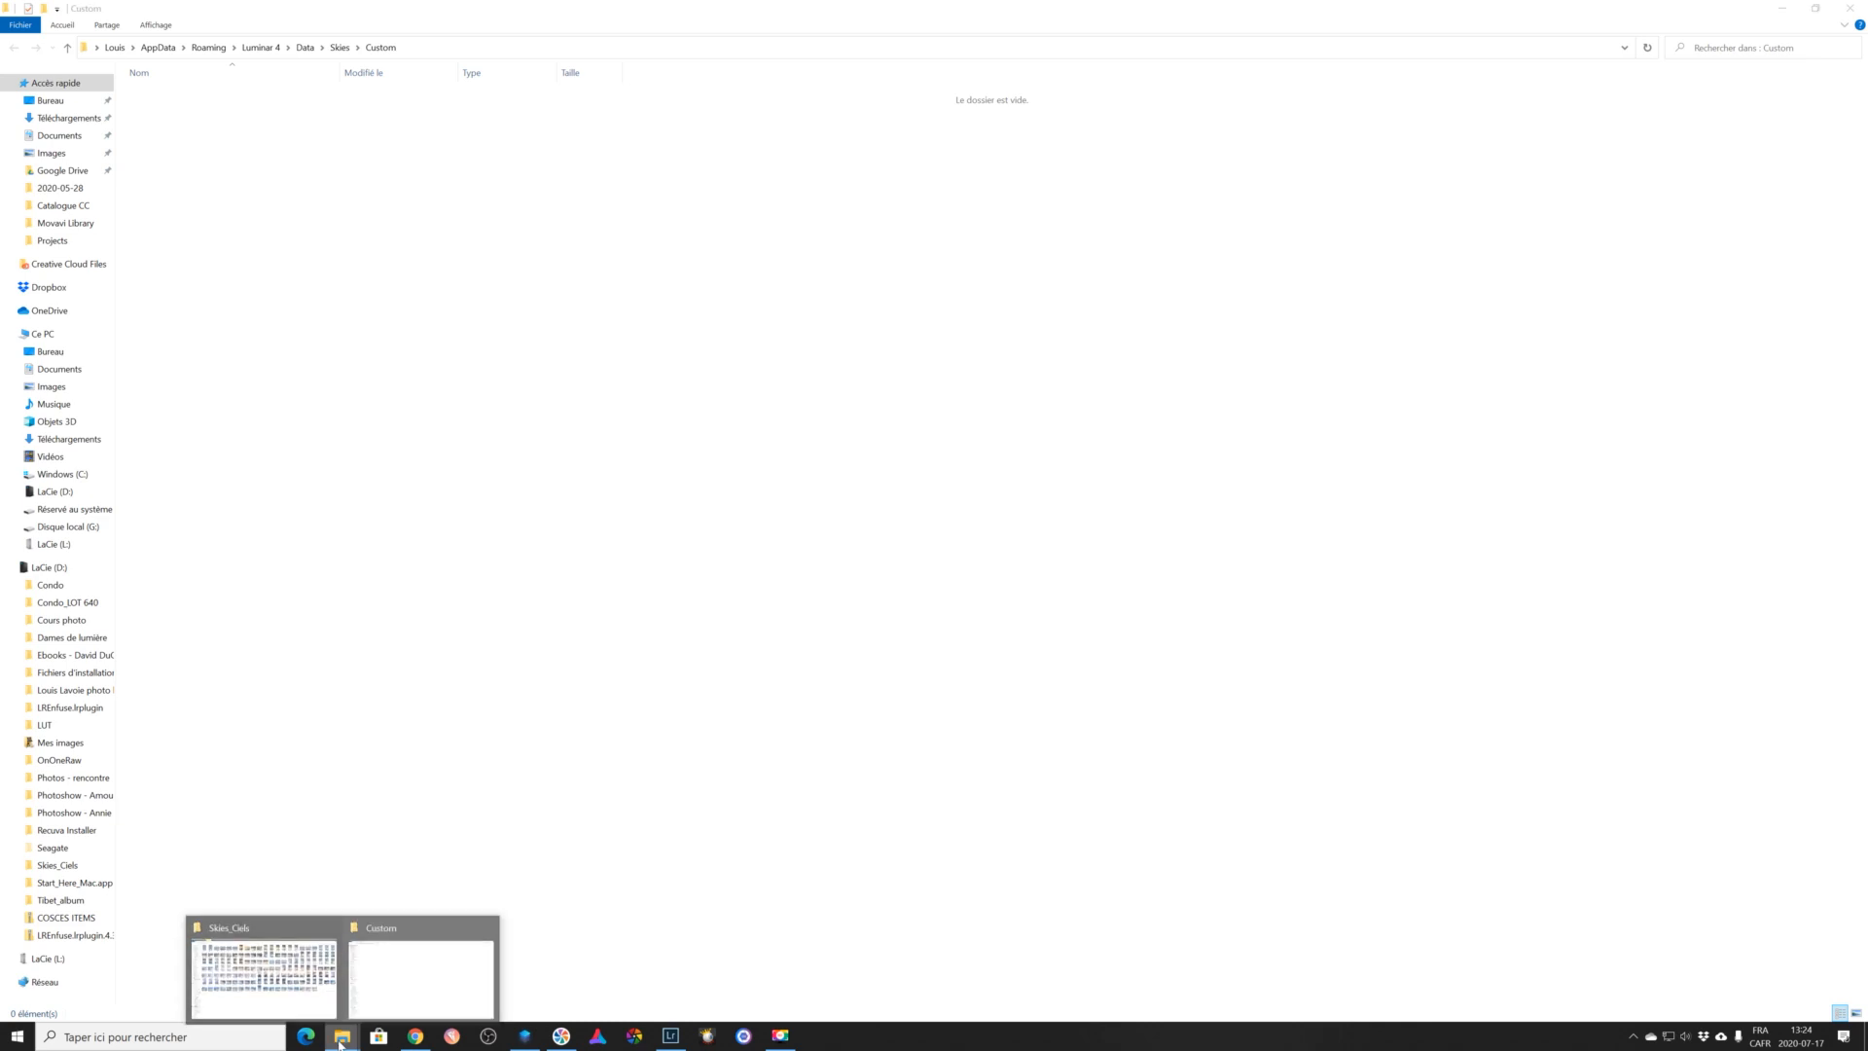
{"action": "left_click", "coordinate": [284, 980]}
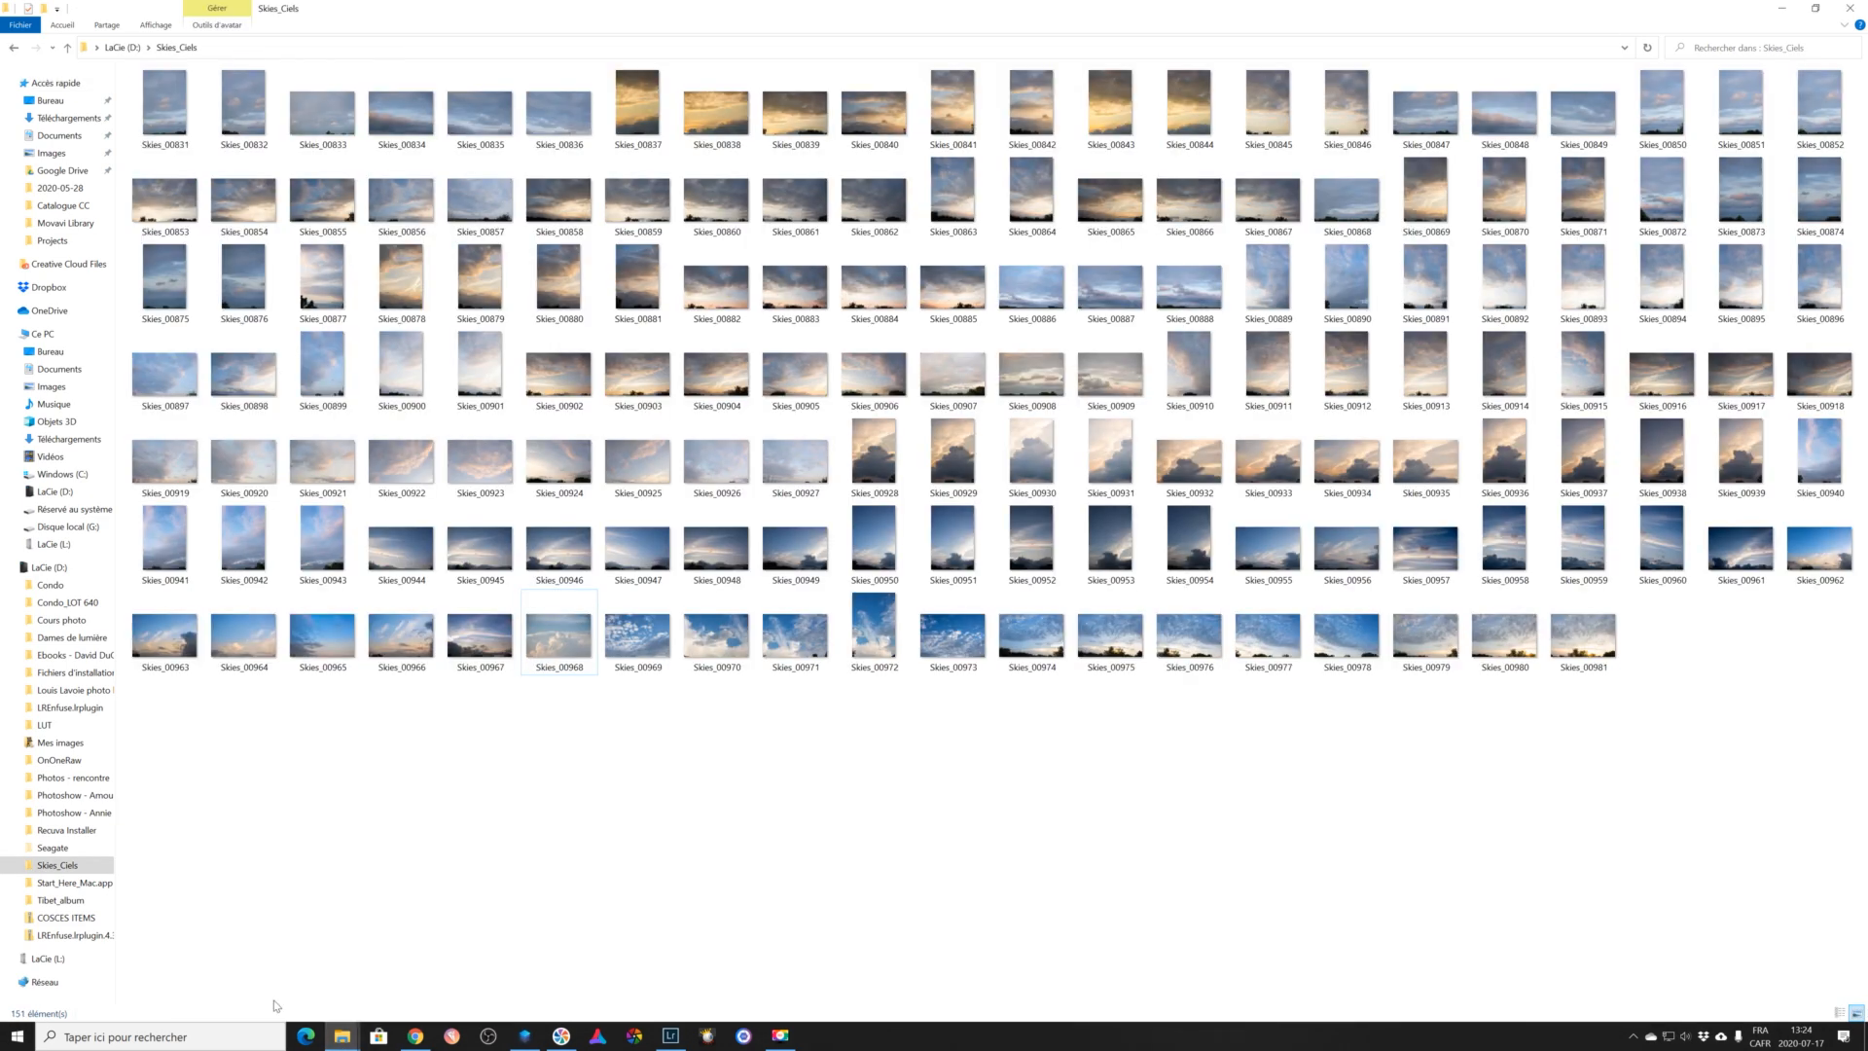
{"action": "left_click", "coordinate": [560, 640]}
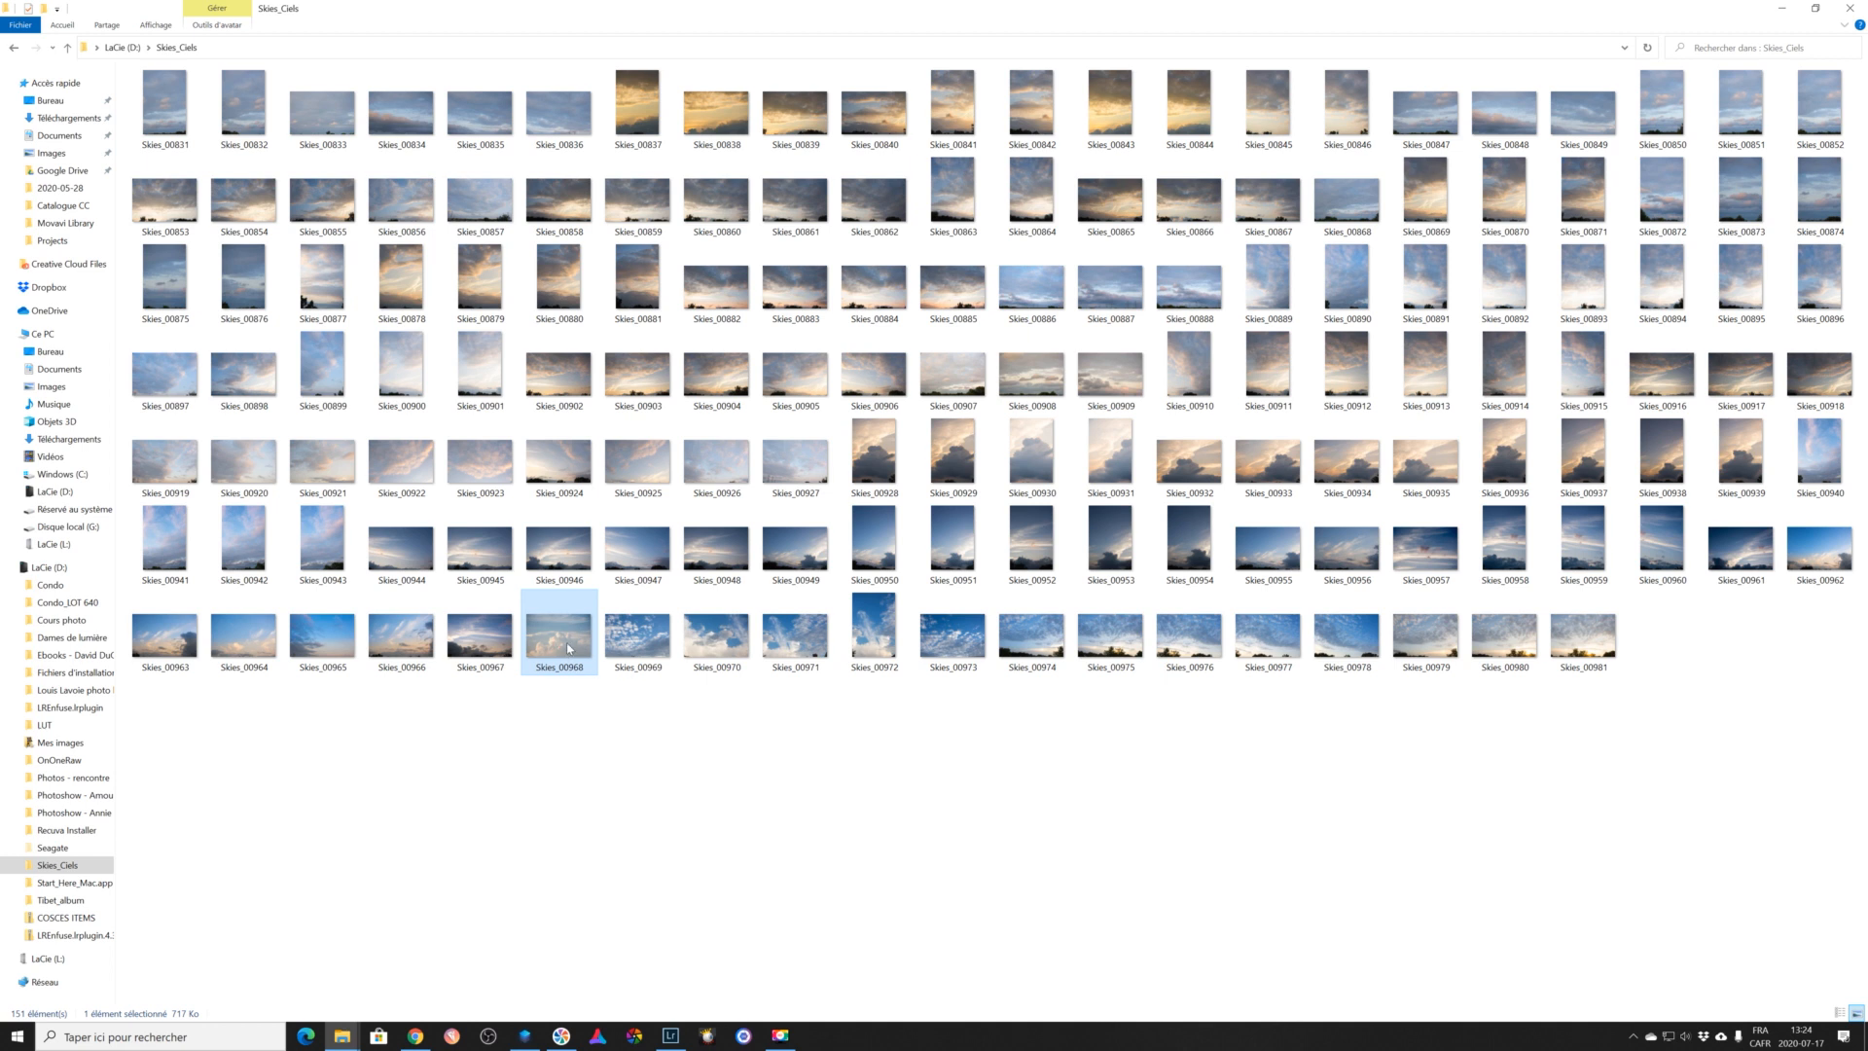
{"action": "left_click", "coordinate": [349, 1037]}
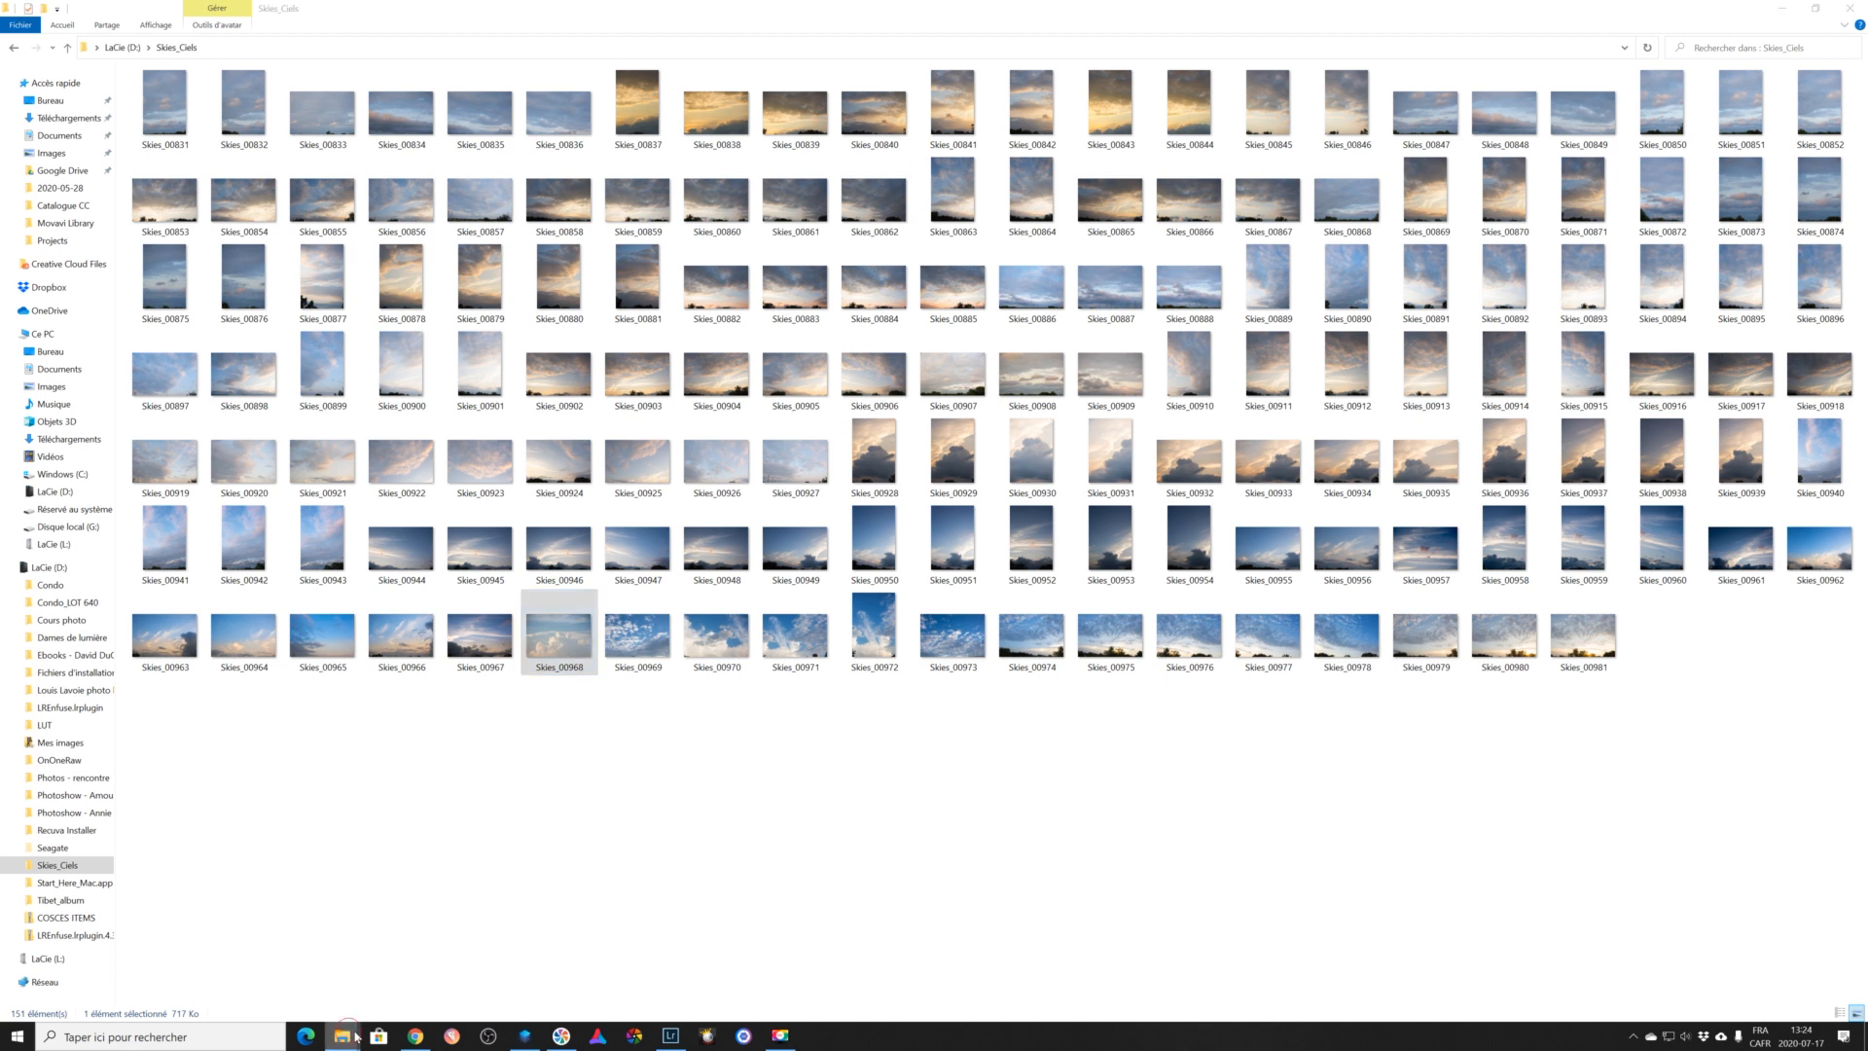
{"action": "left_click", "coordinate": [391, 992]}
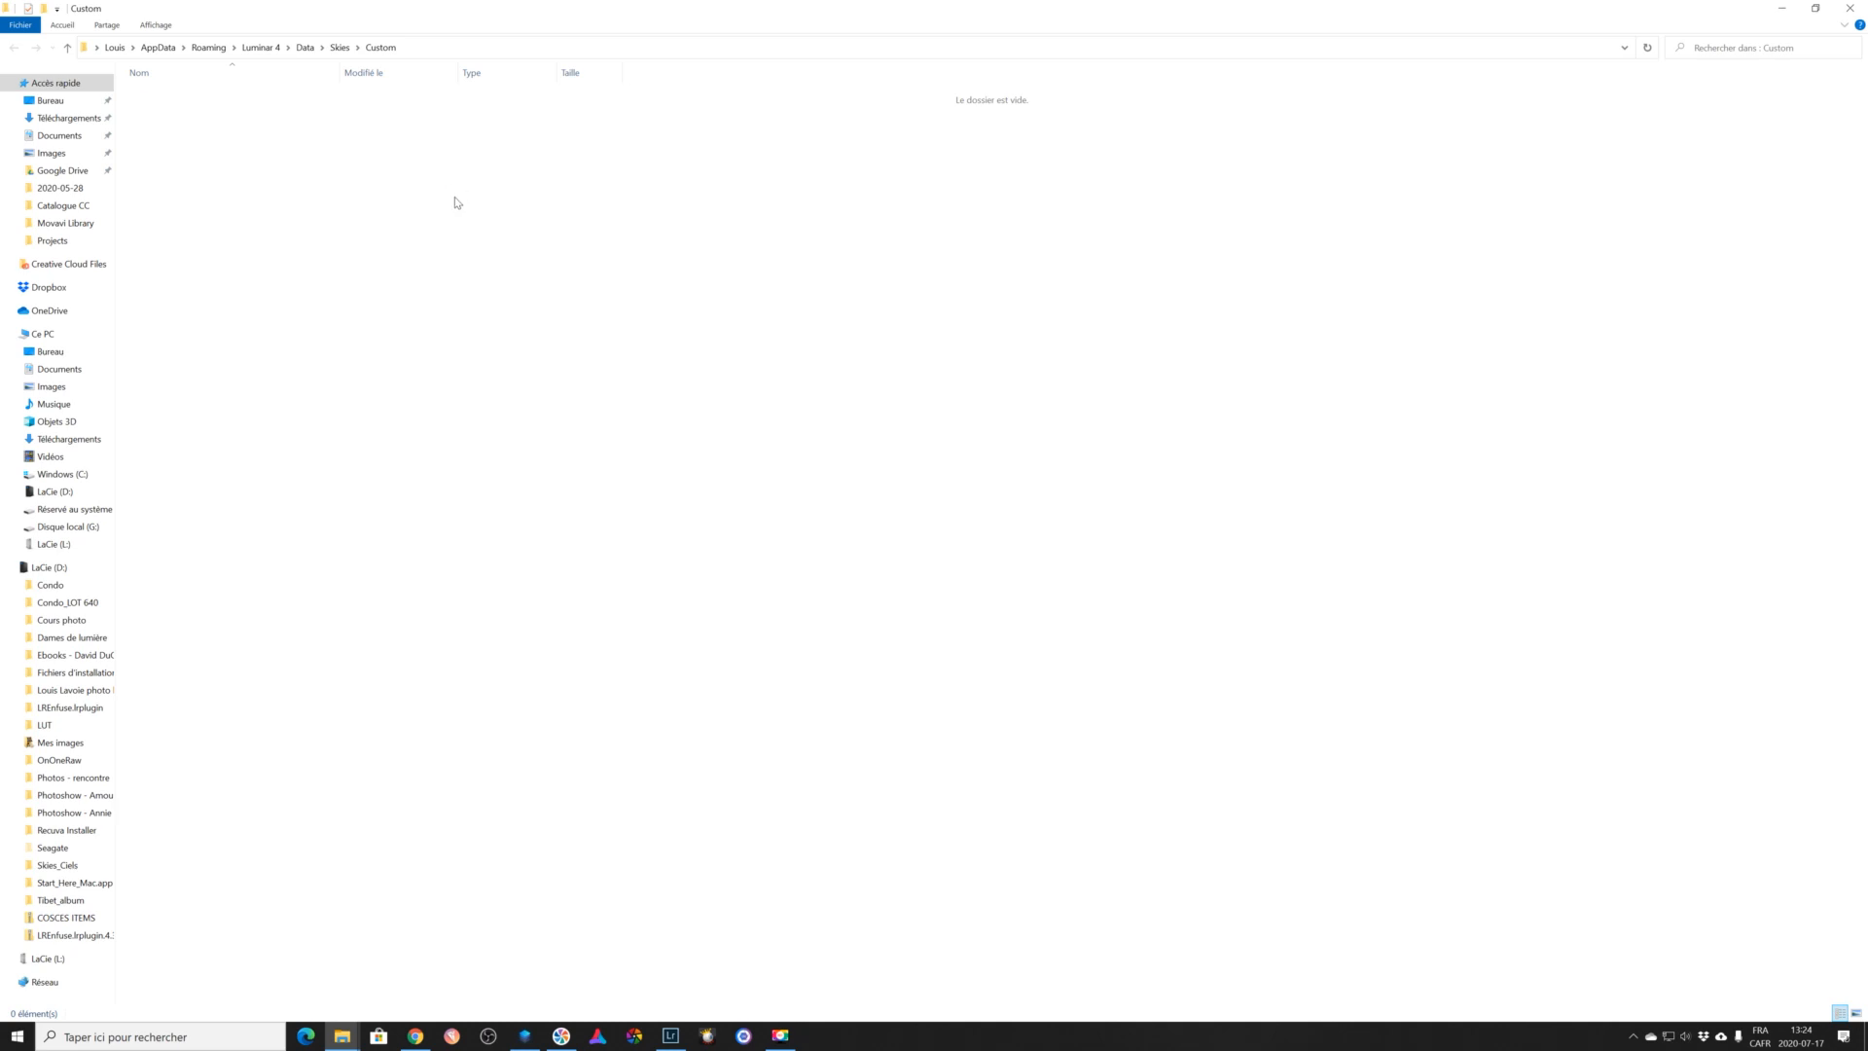
{"action": "key", "text": "ctrl+v"}
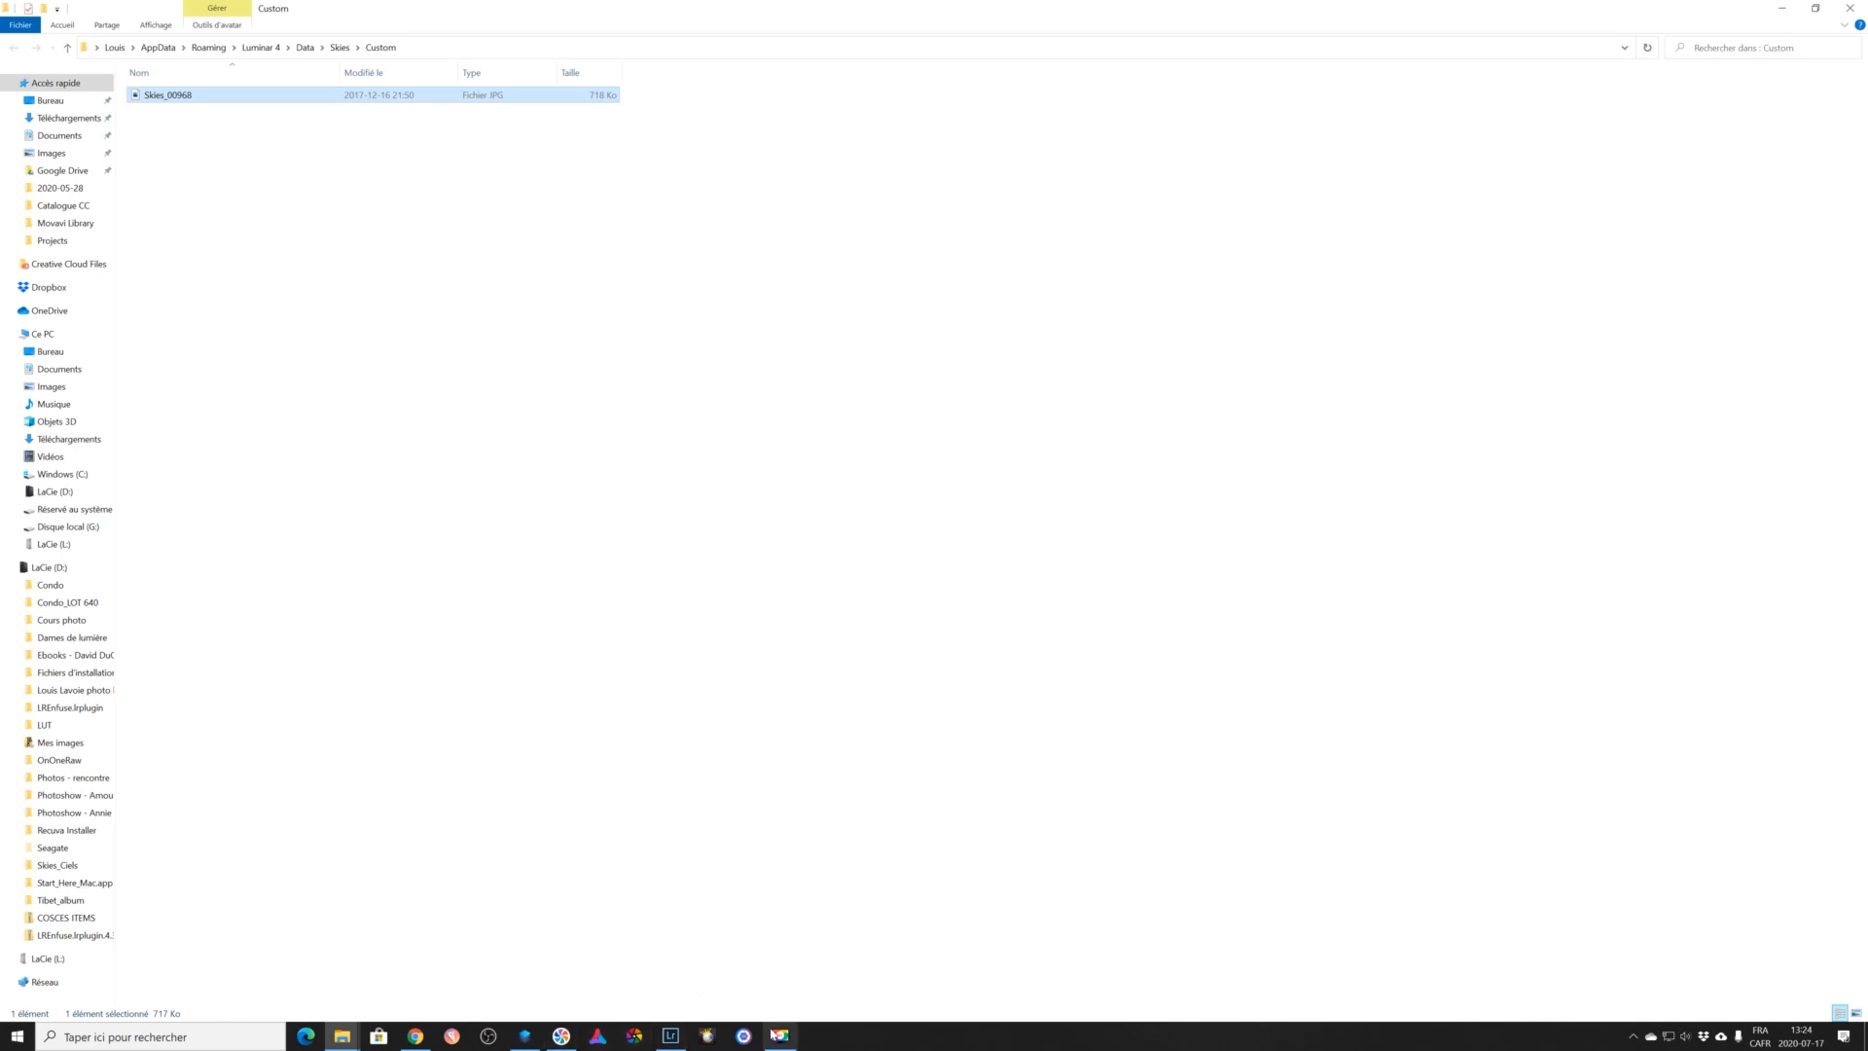
Switch back to Luminar 4 and collapse and reopen Remplacement de Ciel IA to refresh its list of skies.
{"action": "left_click", "coordinate": [524, 1035]}
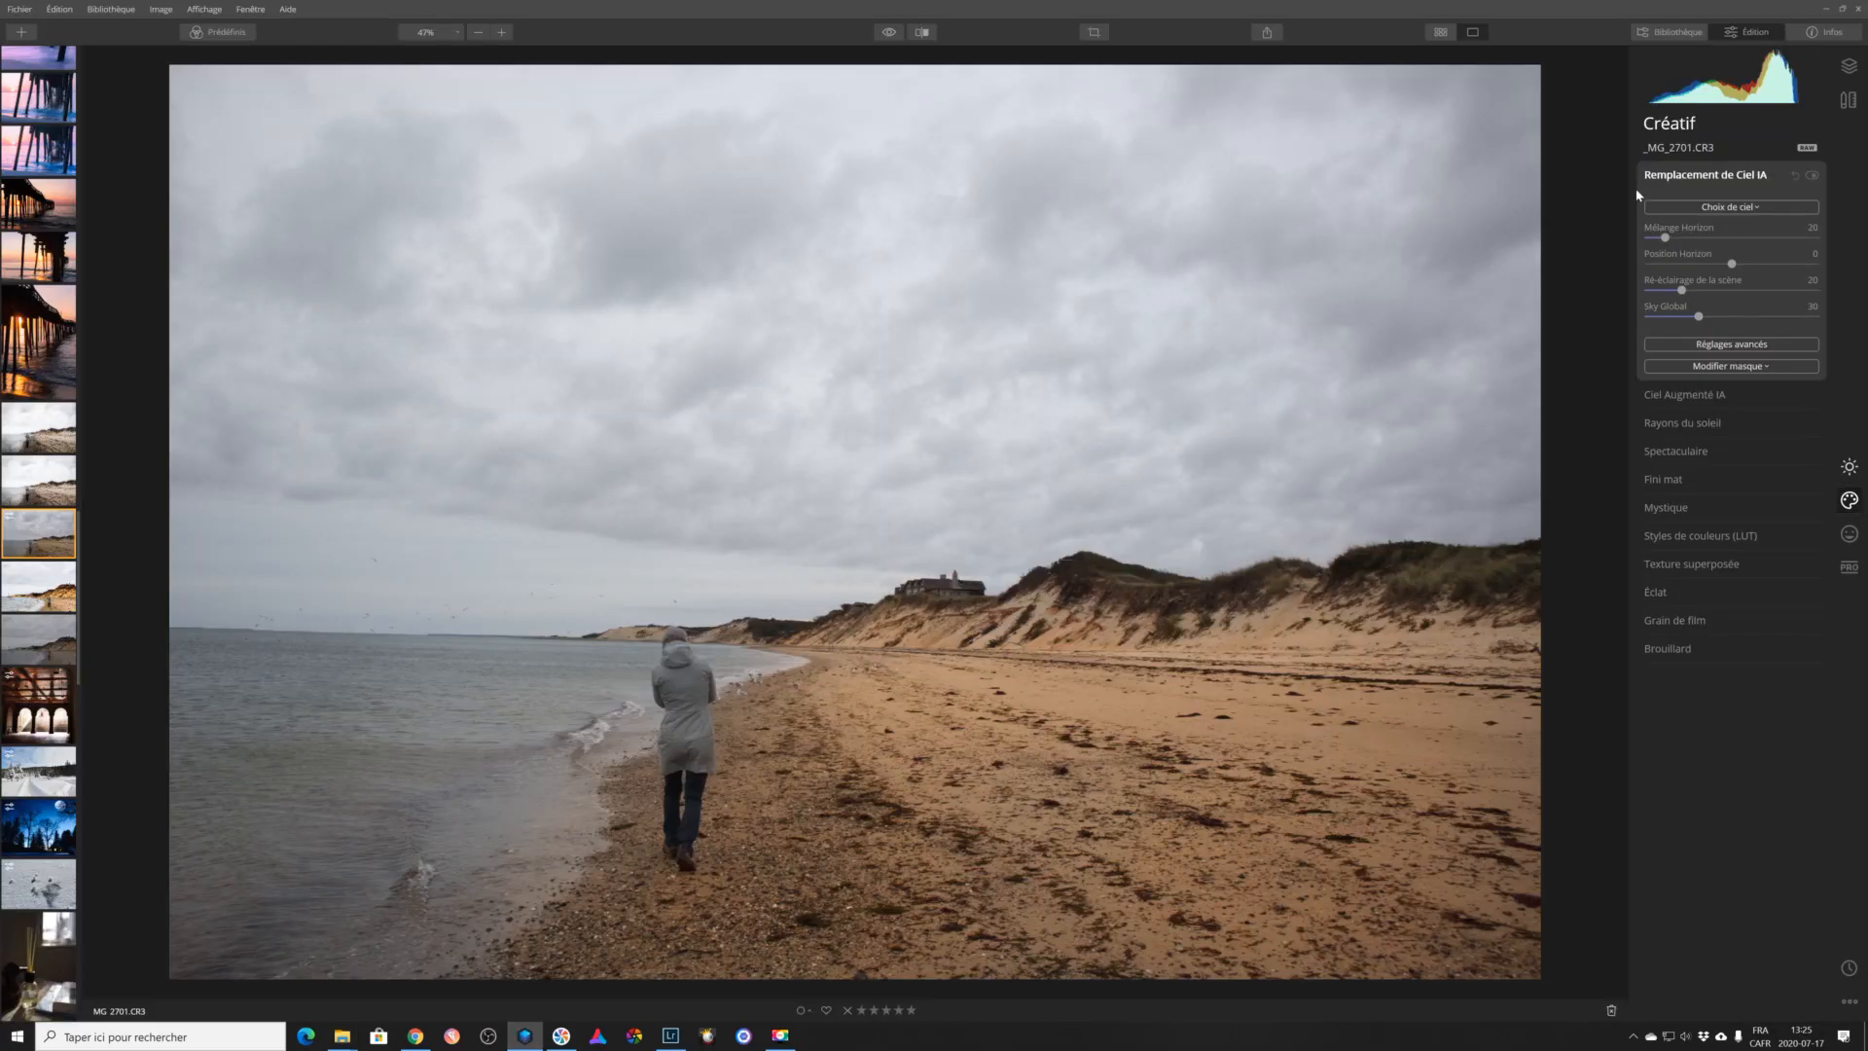
{"action": "left_click", "coordinate": [1722, 208]}
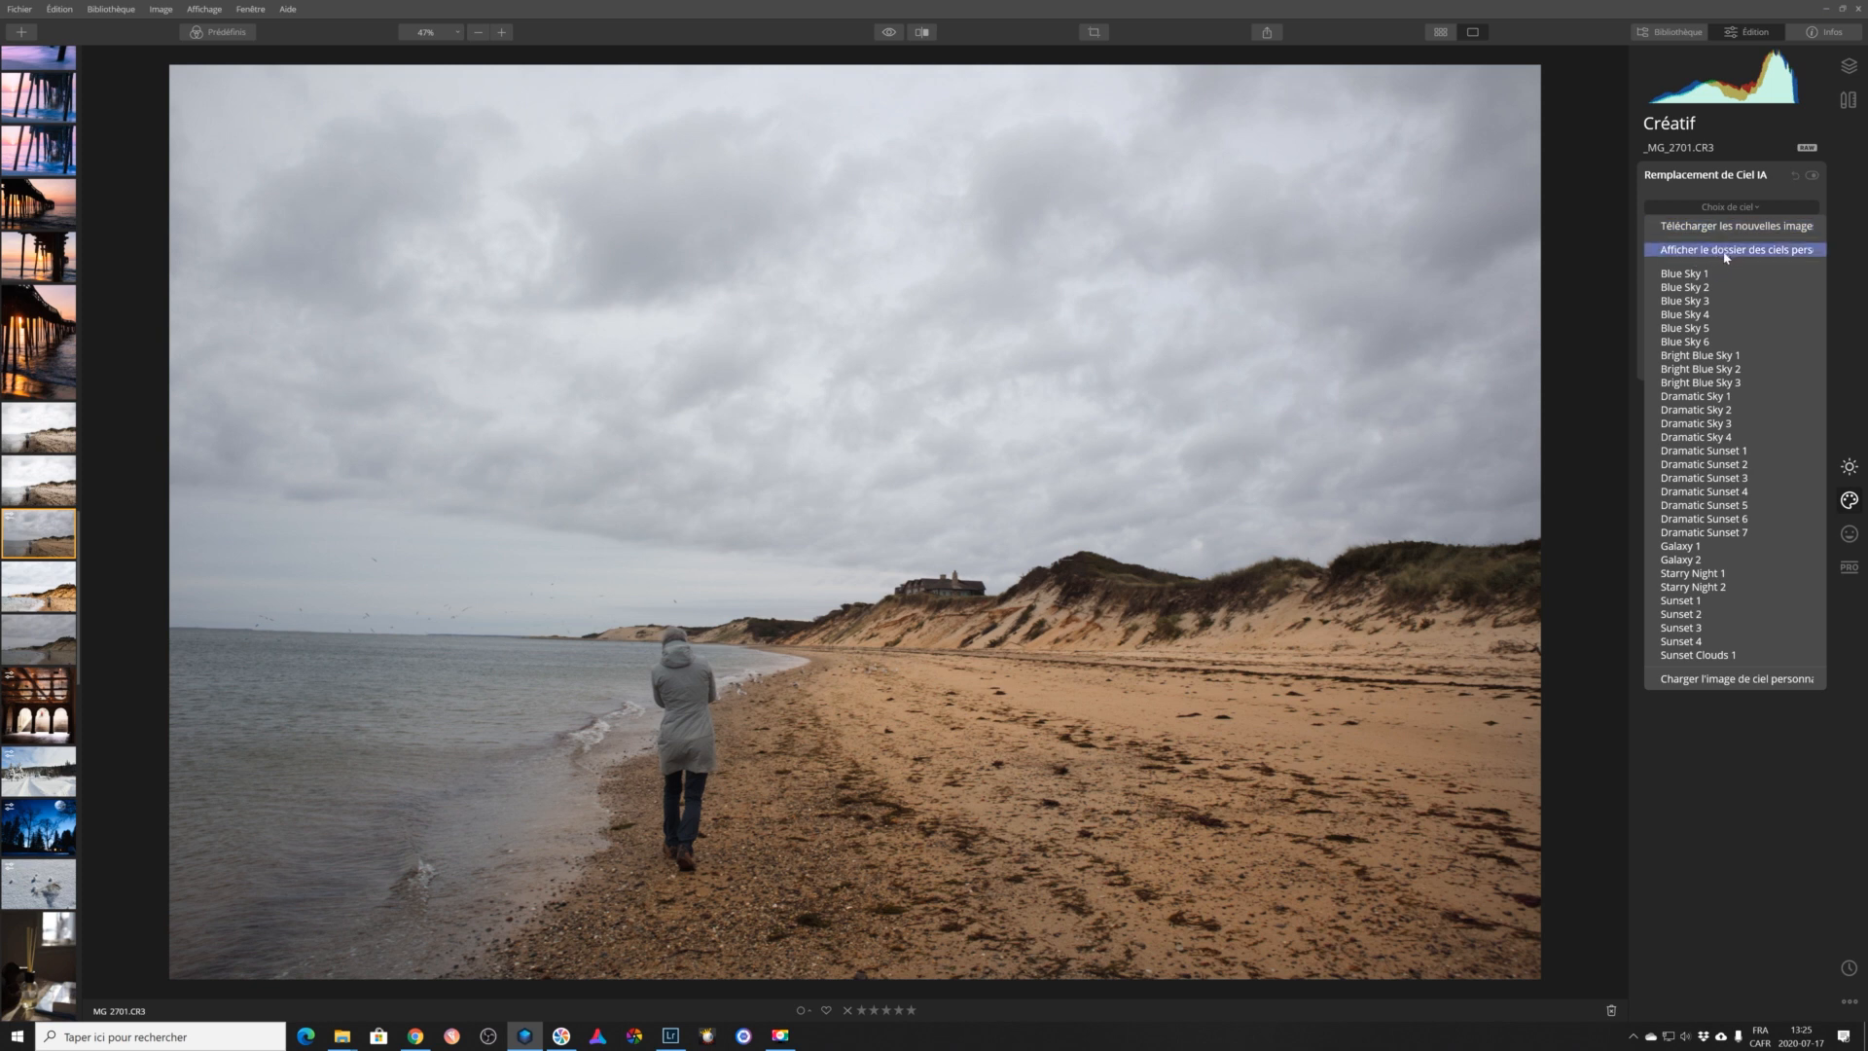
{"action": "left_click", "coordinate": [1714, 176]}
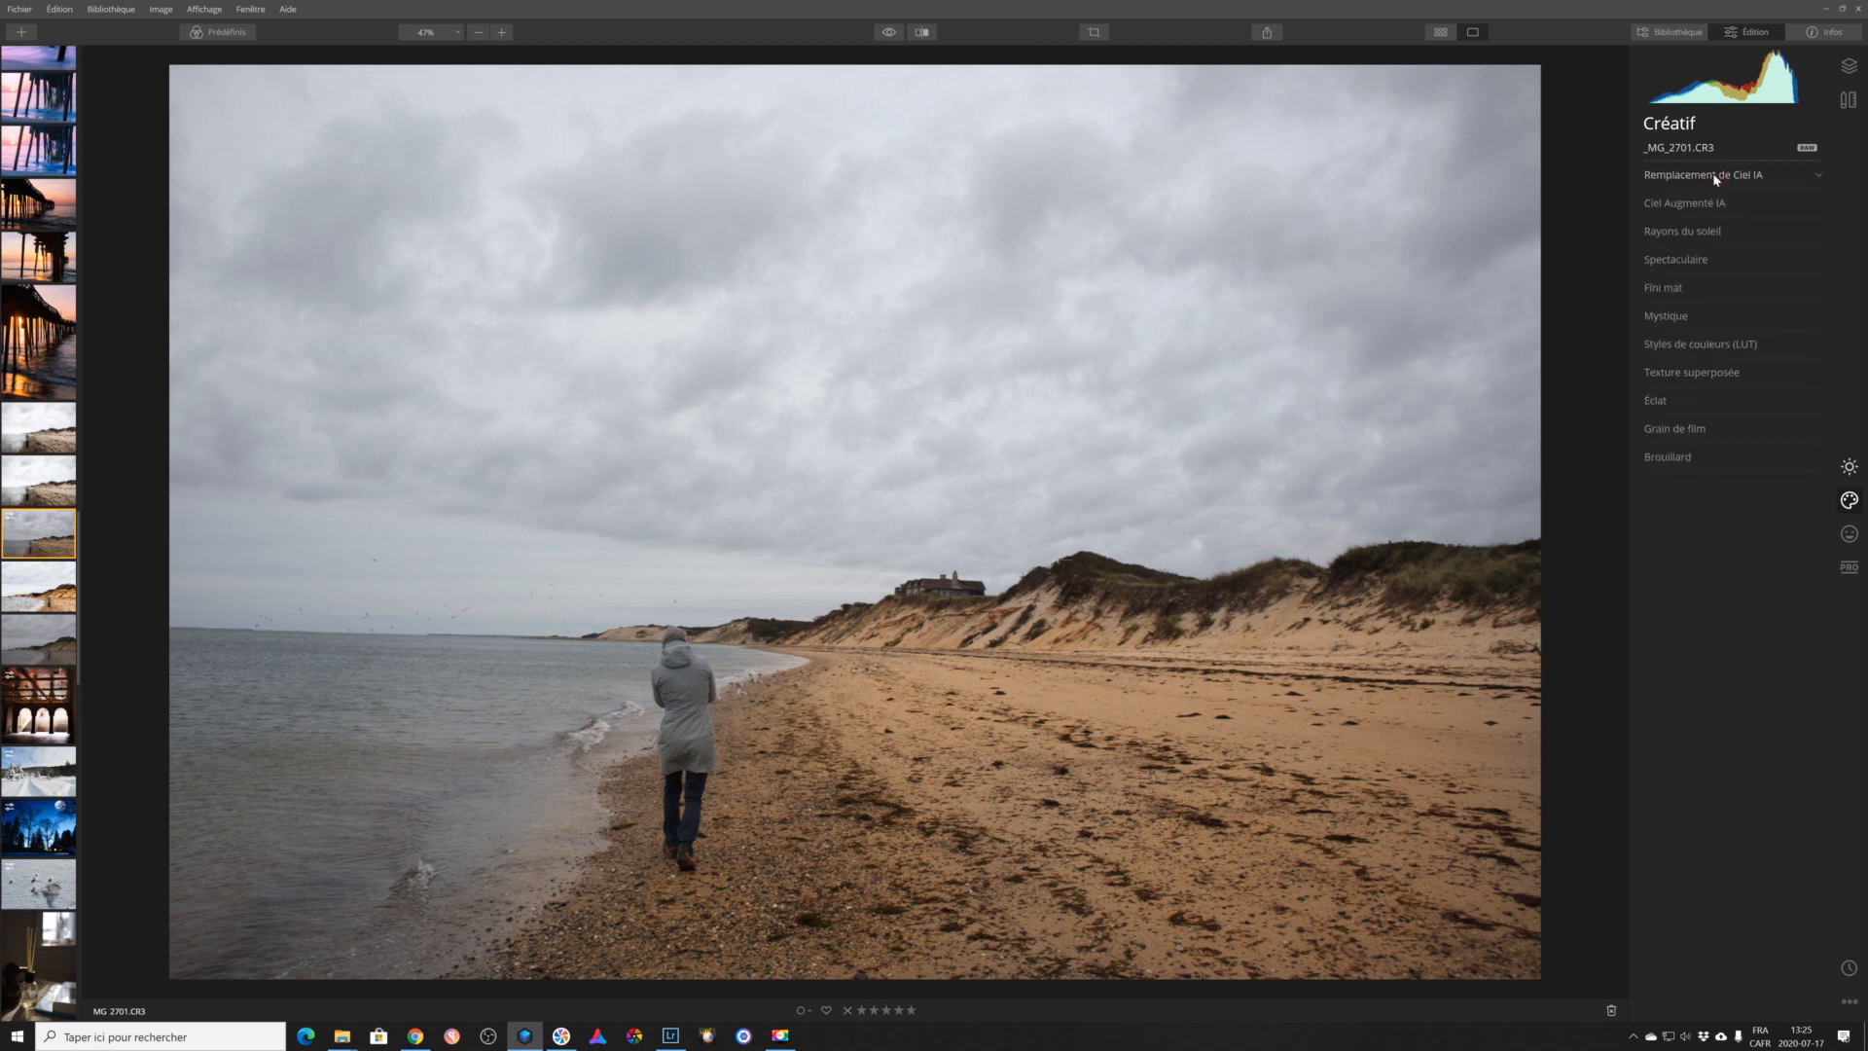
{"action": "left_click", "coordinate": [1714, 176]}
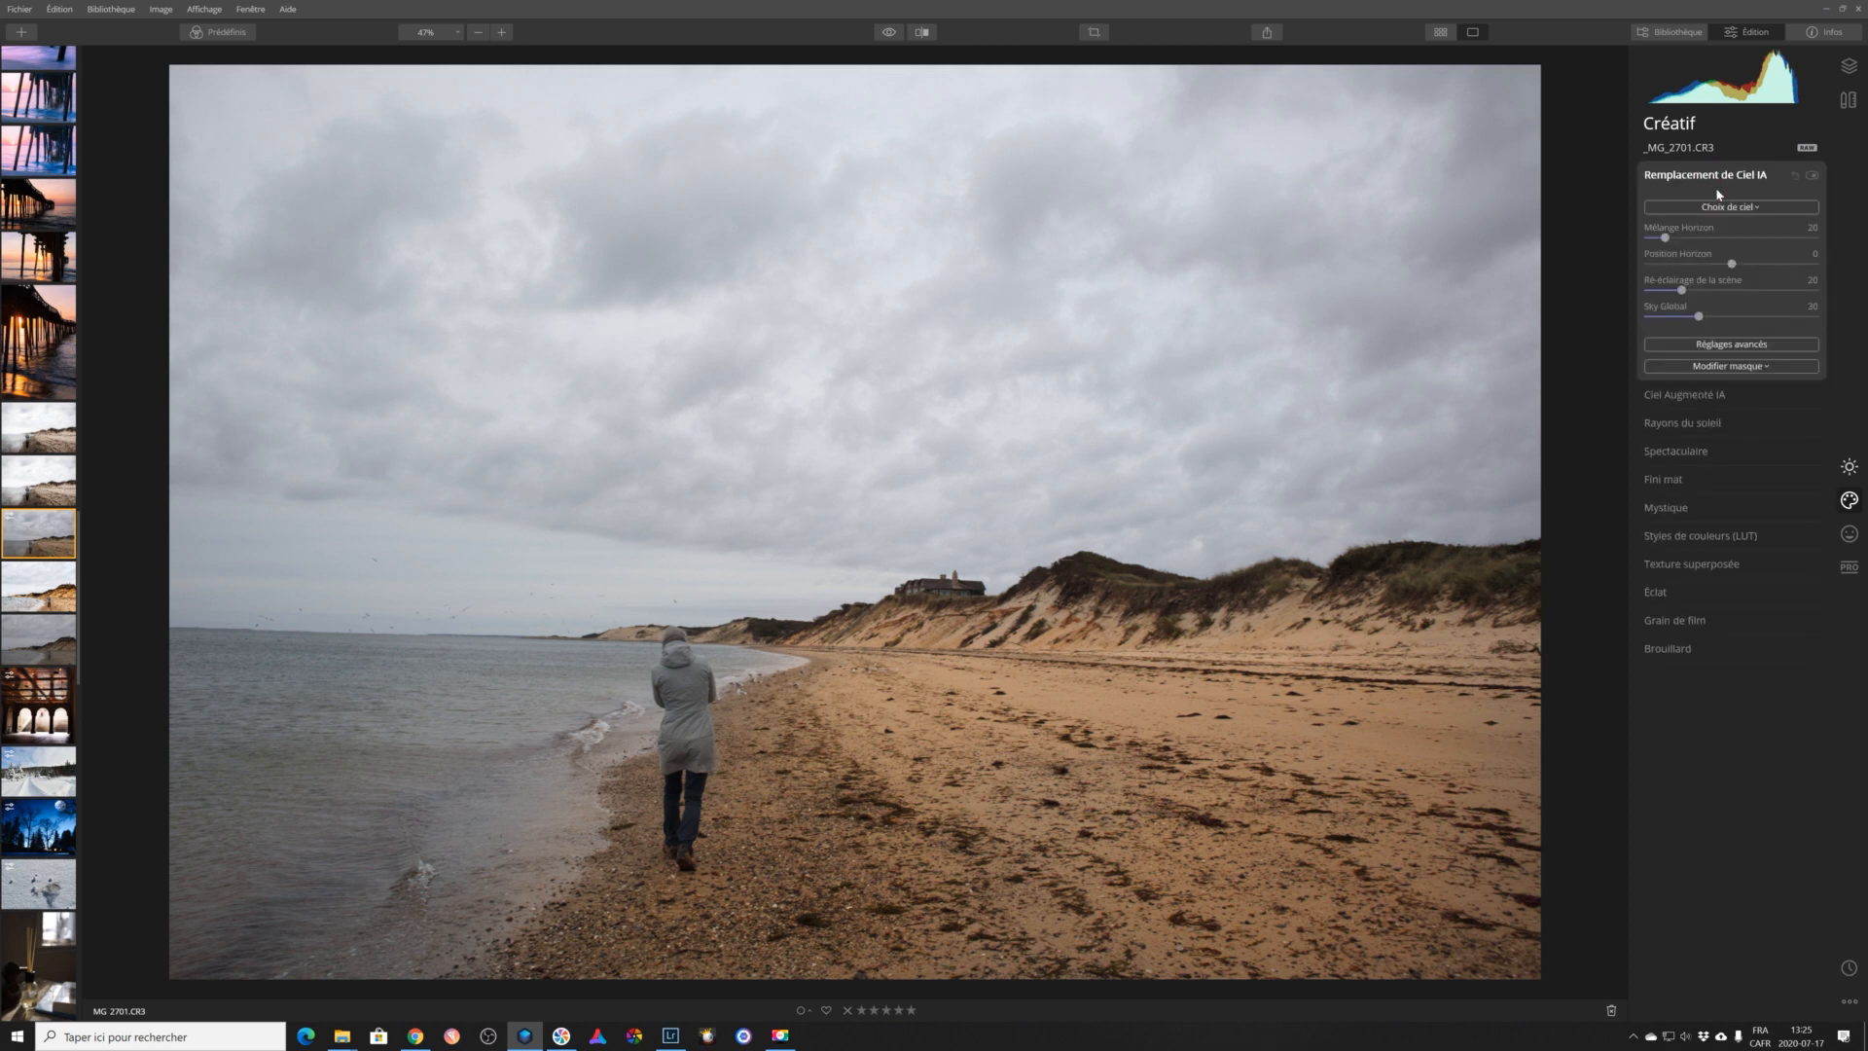
{"action": "left_click", "coordinate": [1731, 208]}
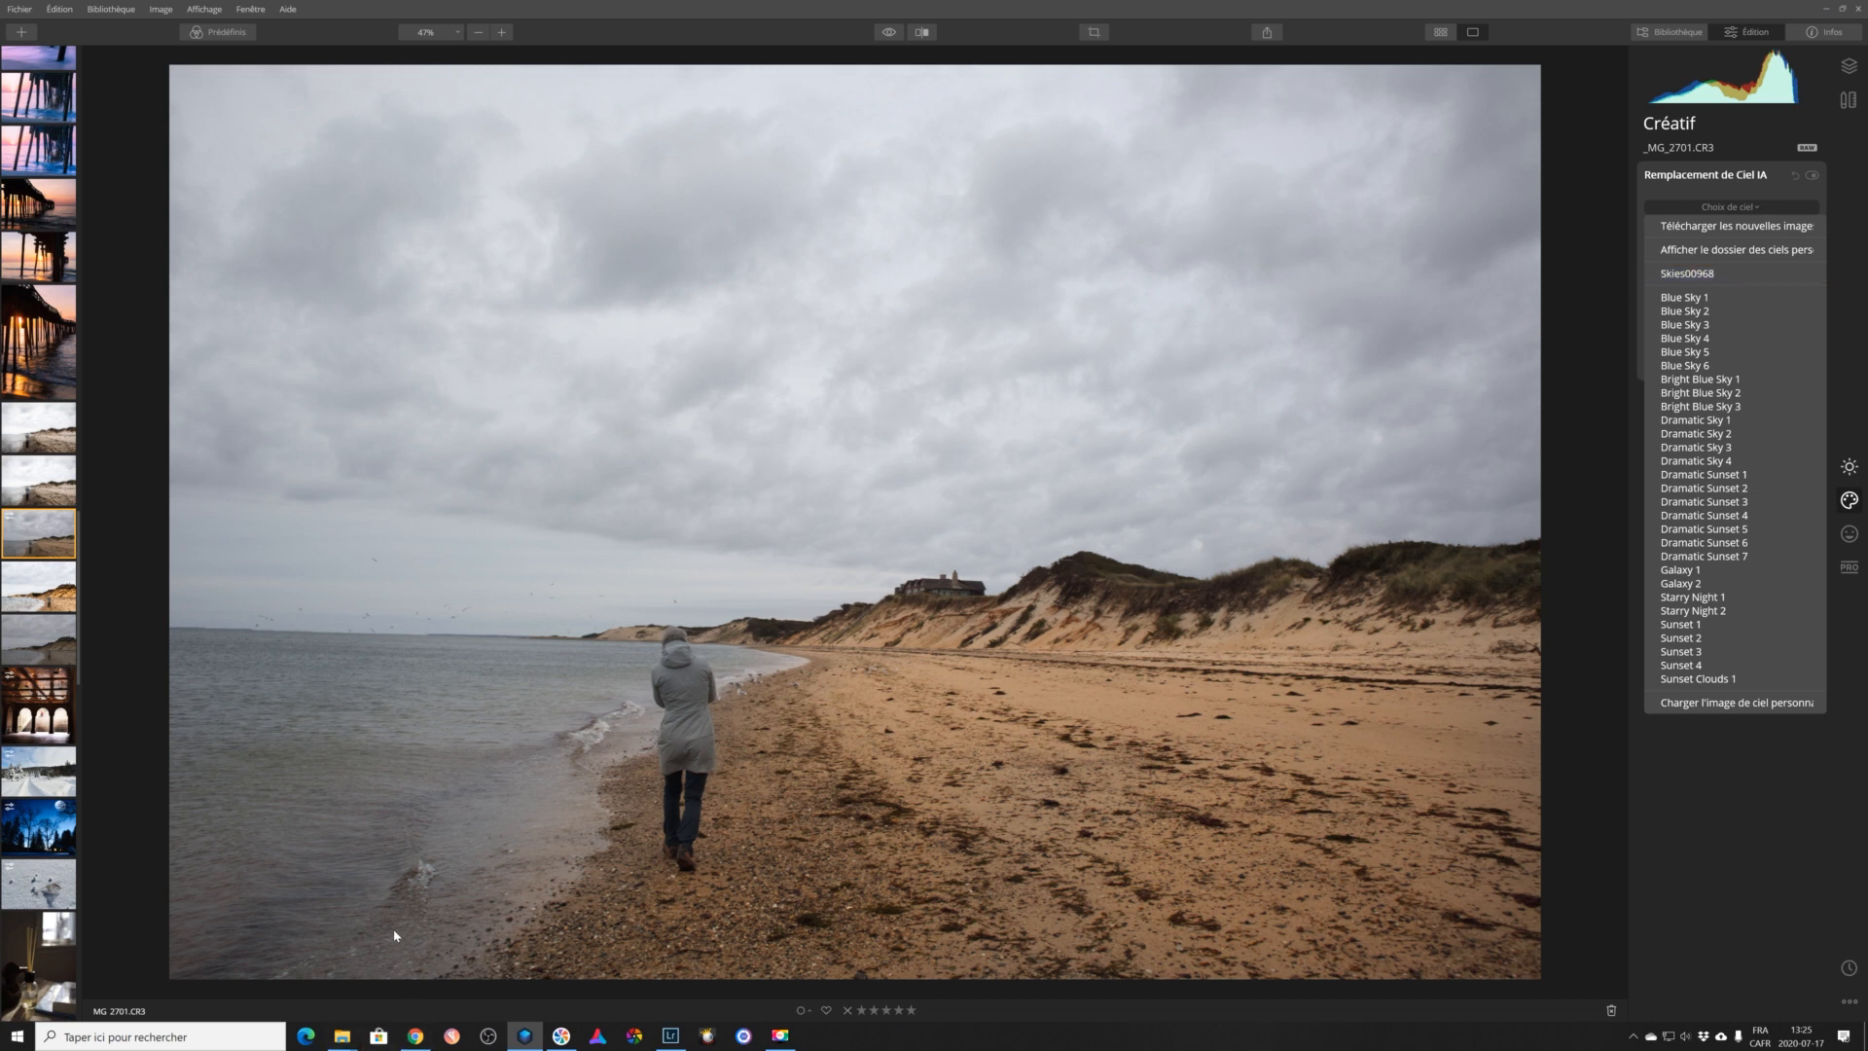
Rename the Skies_00968 file in the Custom folder in File Explorer as Ciel bleu nuages.
{"action": "left_click", "coordinate": [350, 1036]}
{"action": "left_click", "coordinate": [380, 983]}
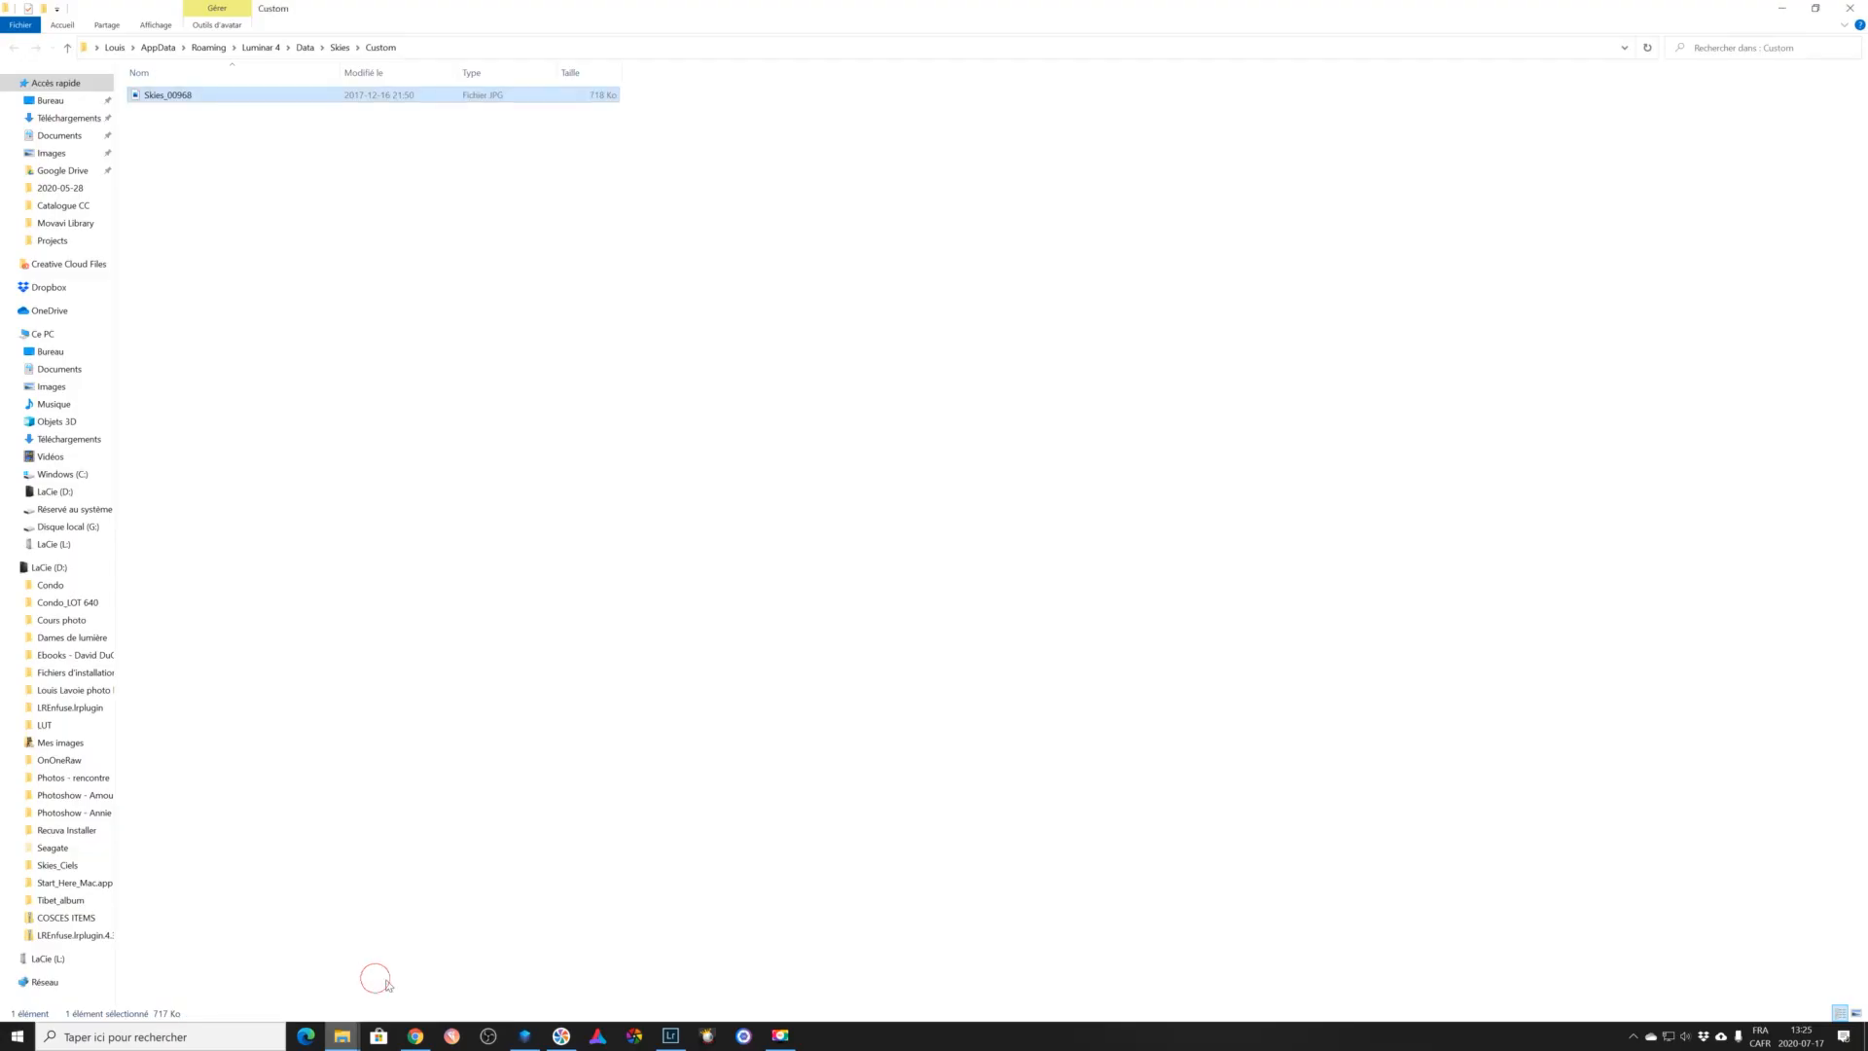
{"action": "right_click", "coordinate": [178, 96]}
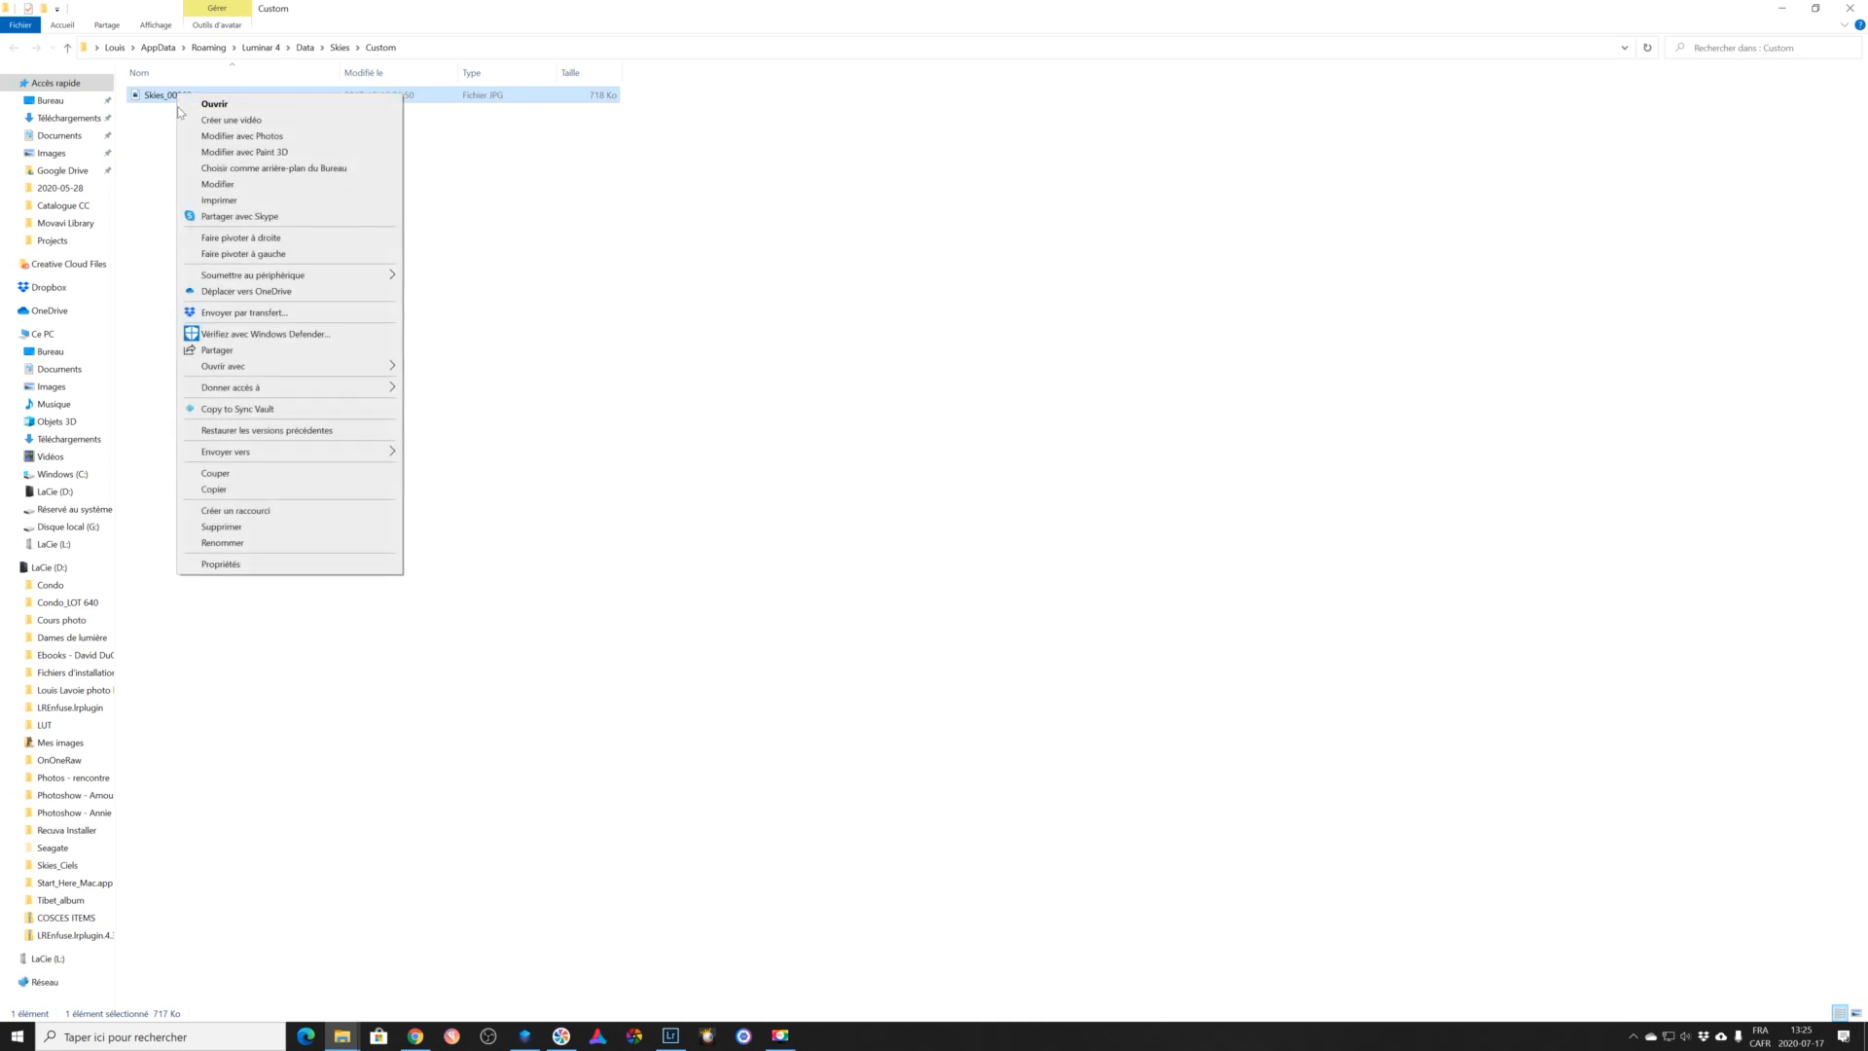
{"action": "left_click", "coordinate": [251, 543]}
{"action": "left_click_drag", "start_coordinate": [168, 92], "coordinate": [135, 98]}
{"action": "type", "text": "Ciel"}
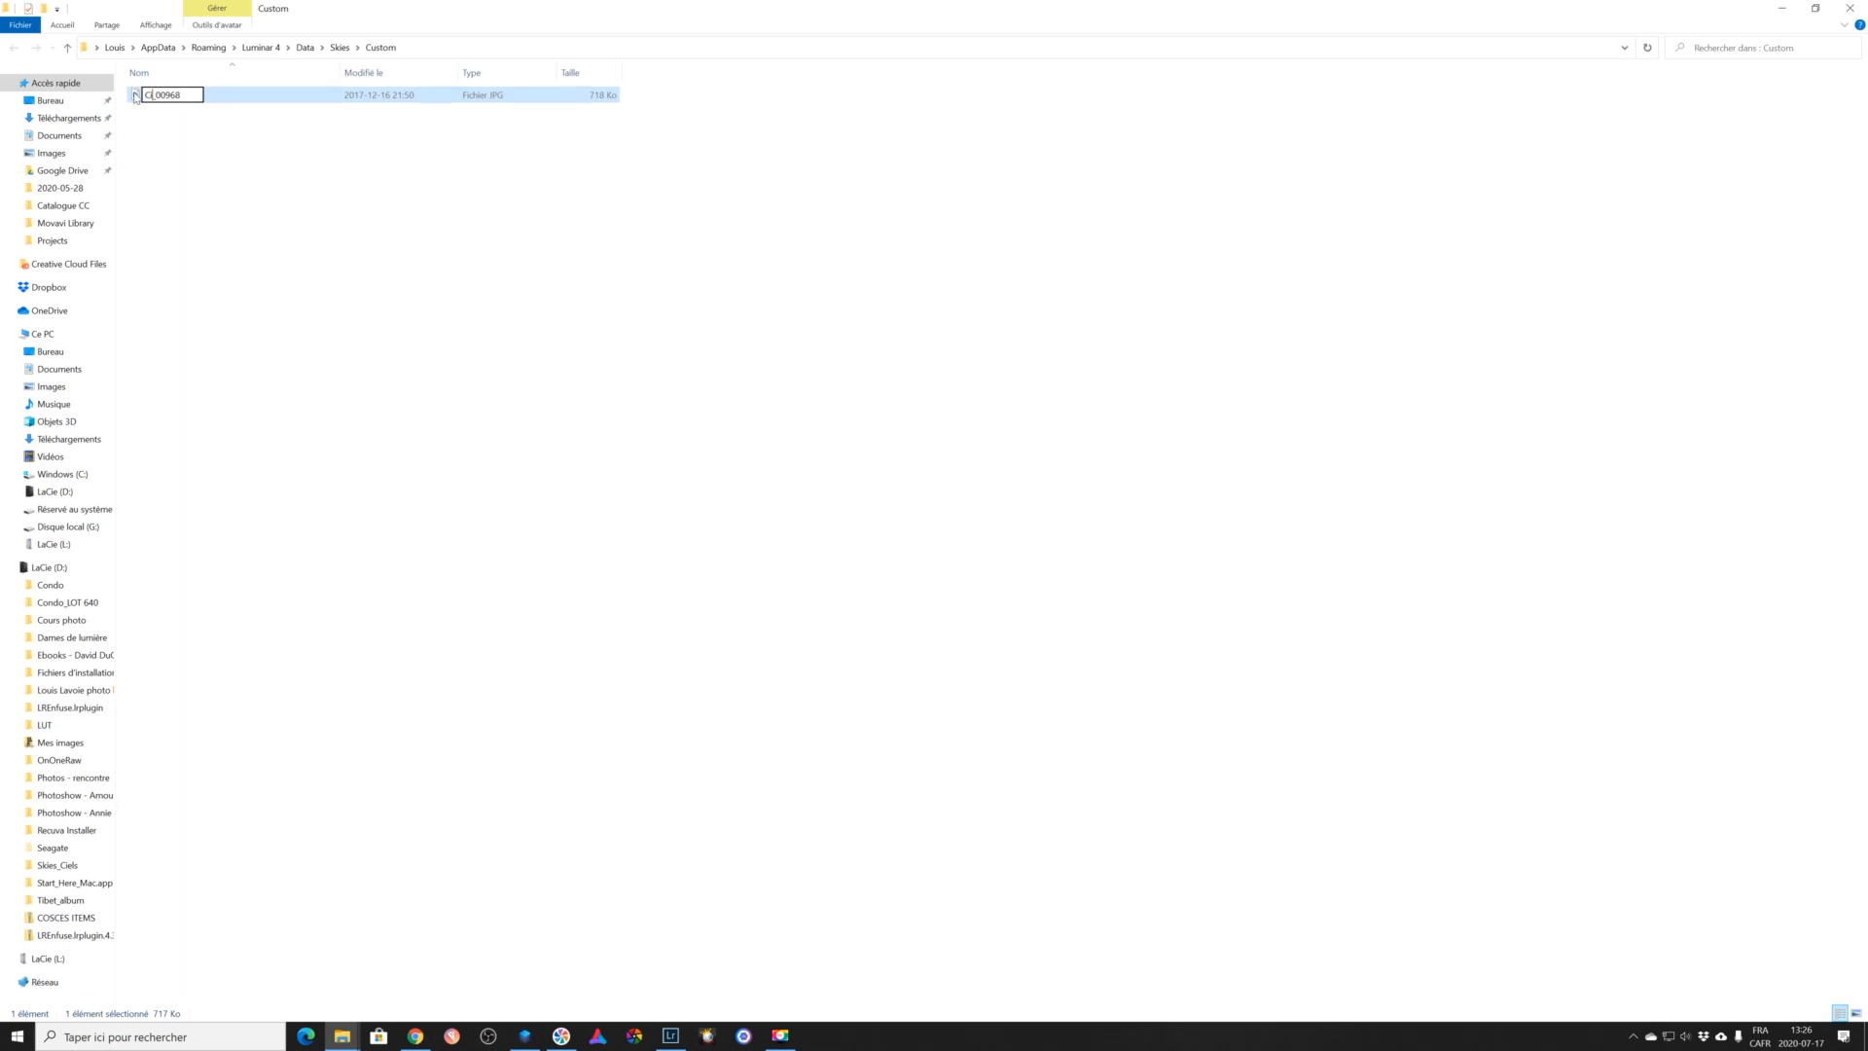
{"action": "type", "text": " bleu nuages"}
{"action": "key", "text": "Delete"}
{"action": "key", "text": "Delete"}
{"action": "key", "text": "Delete"}
{"action": "key", "text": "Delete"}
{"action": "key", "text": "Delete"}
{"action": "key", "text": "Delete"}
{"action": "left_click", "coordinate": [314, 193]}
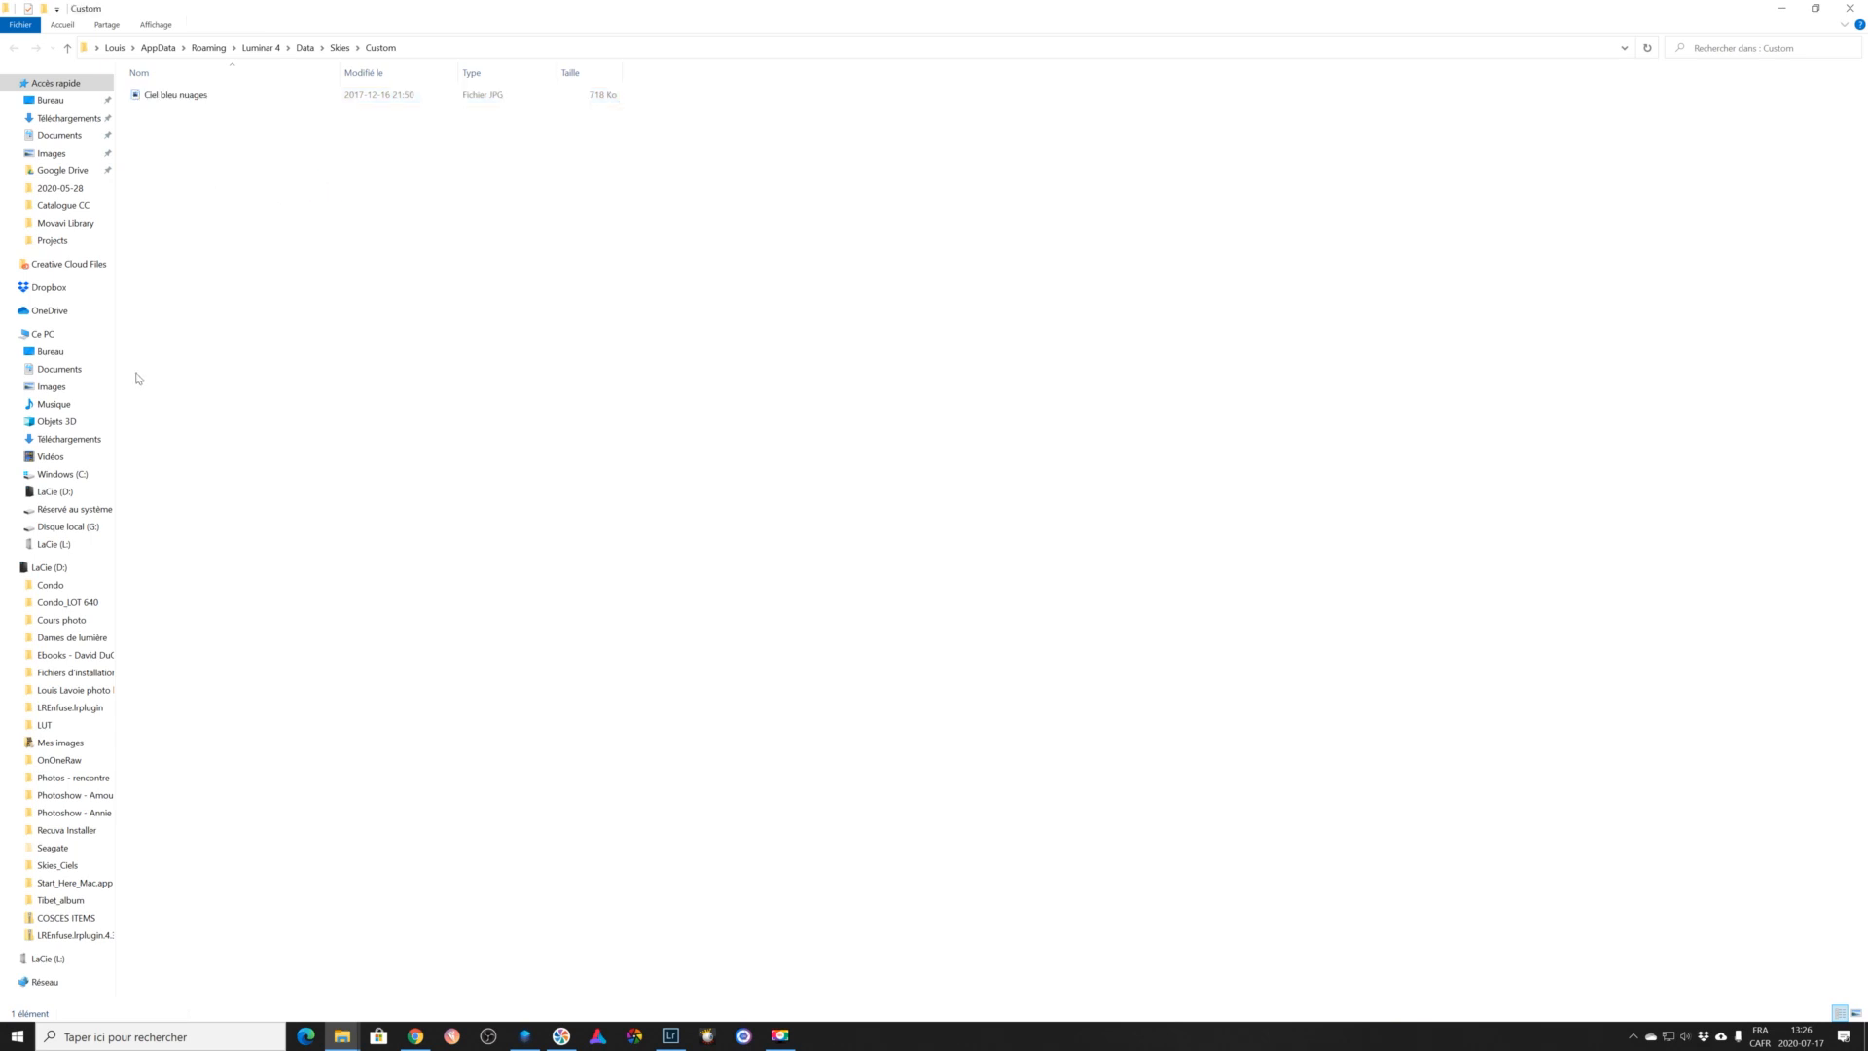
Switch back to Luminar 4, reopen and close the custom skies folder, and check the sky list for the renamed sky.
{"action": "left_click", "coordinate": [523, 1036]}
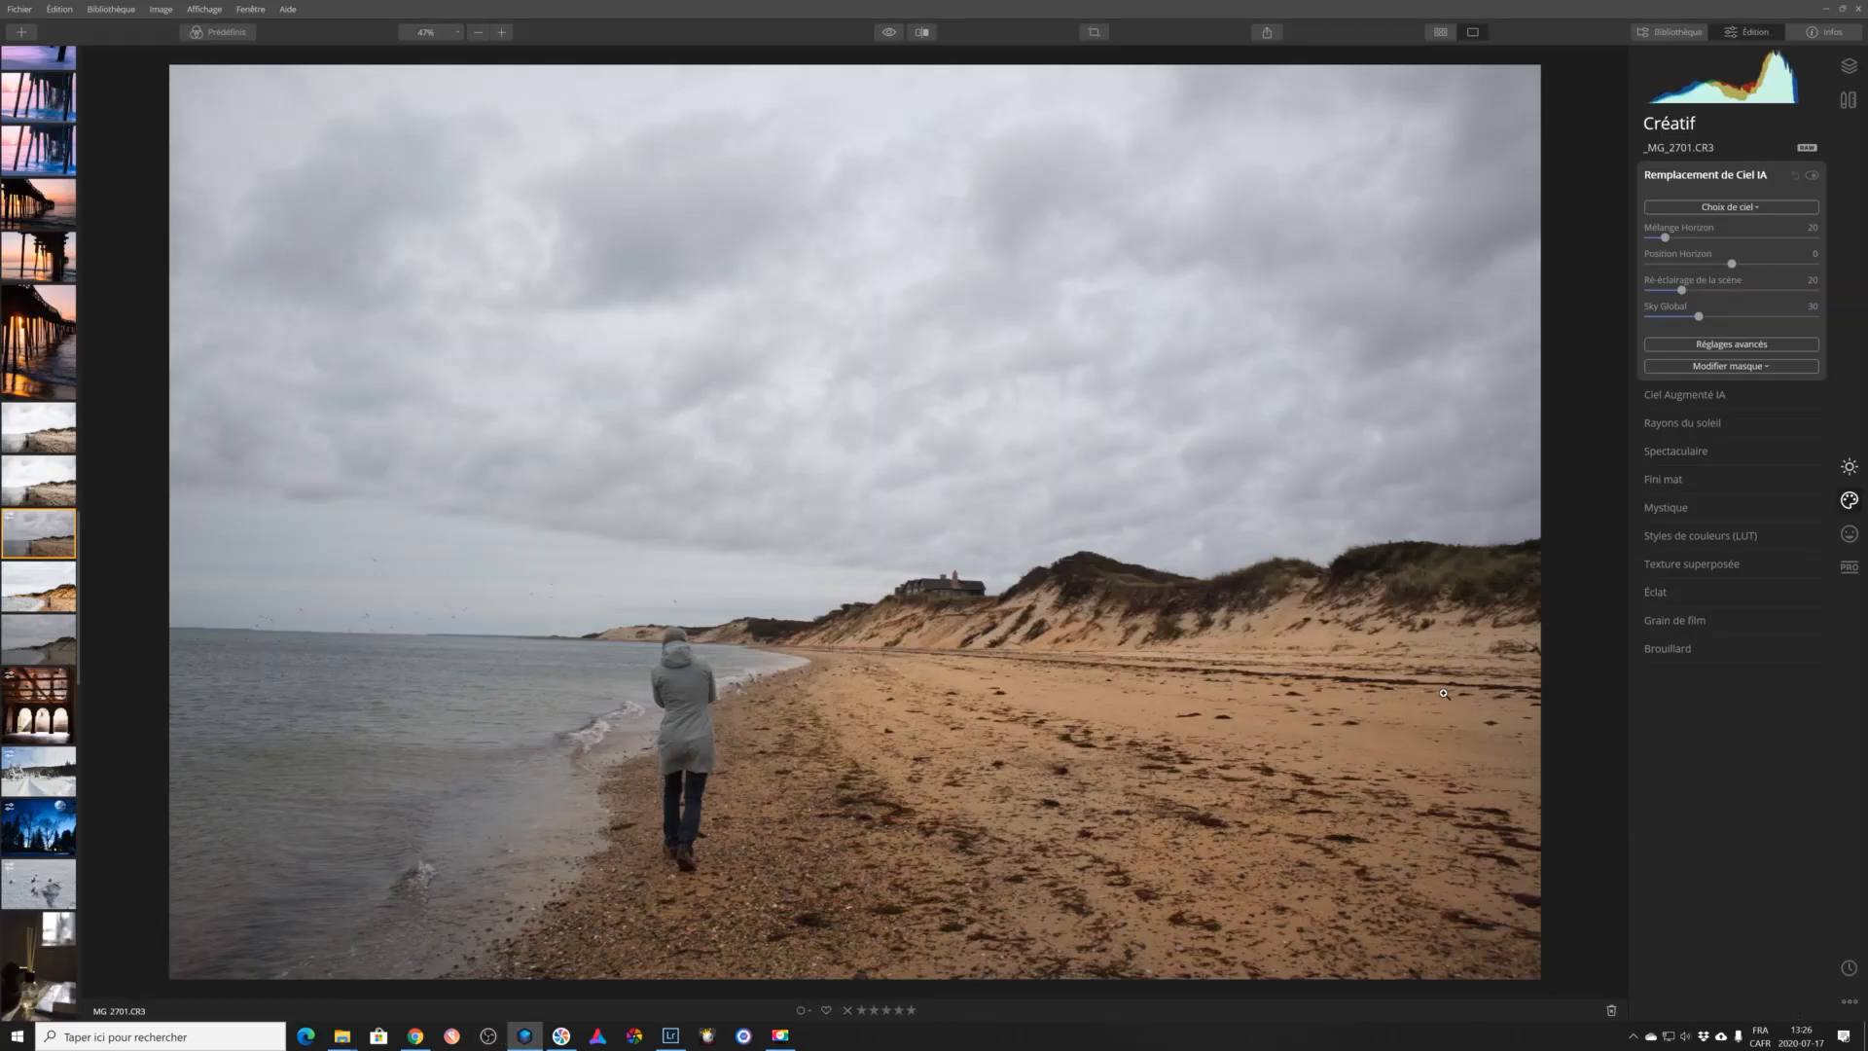
{"action": "left_click", "coordinate": [1751, 208]}
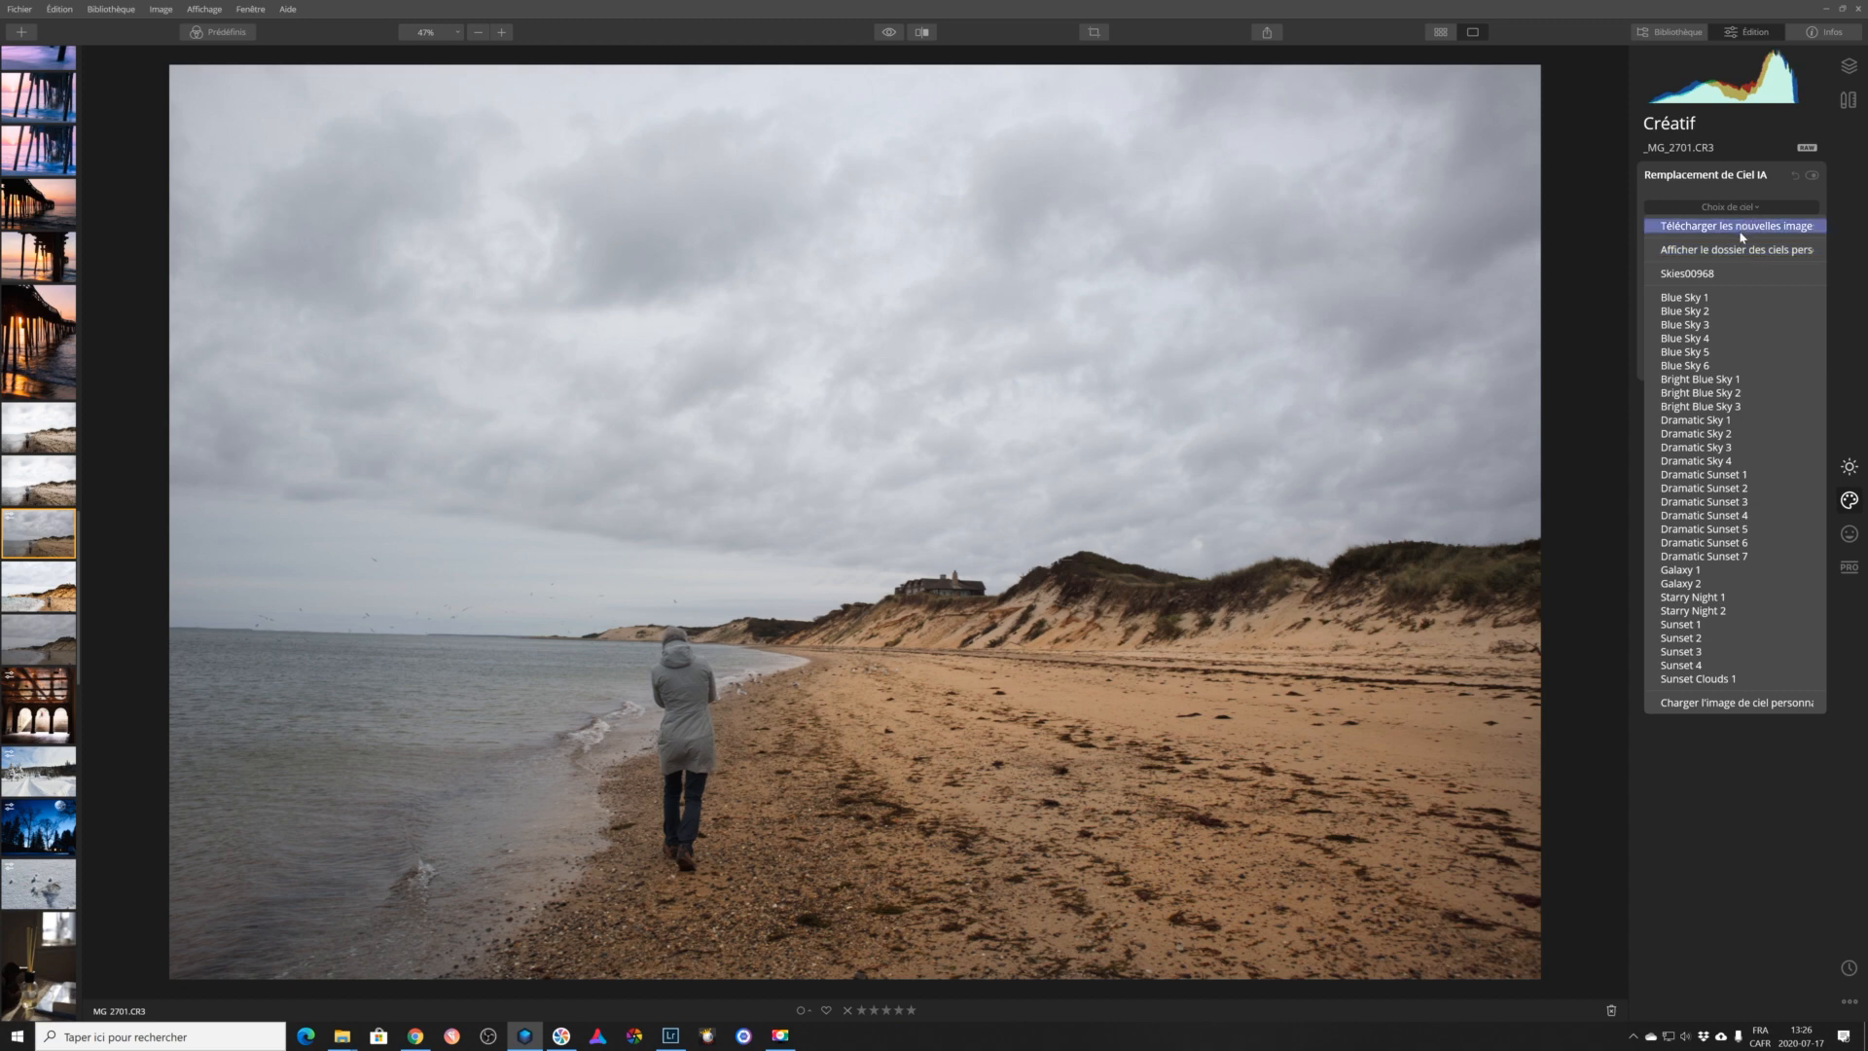
{"action": "left_click", "coordinate": [1742, 251]}
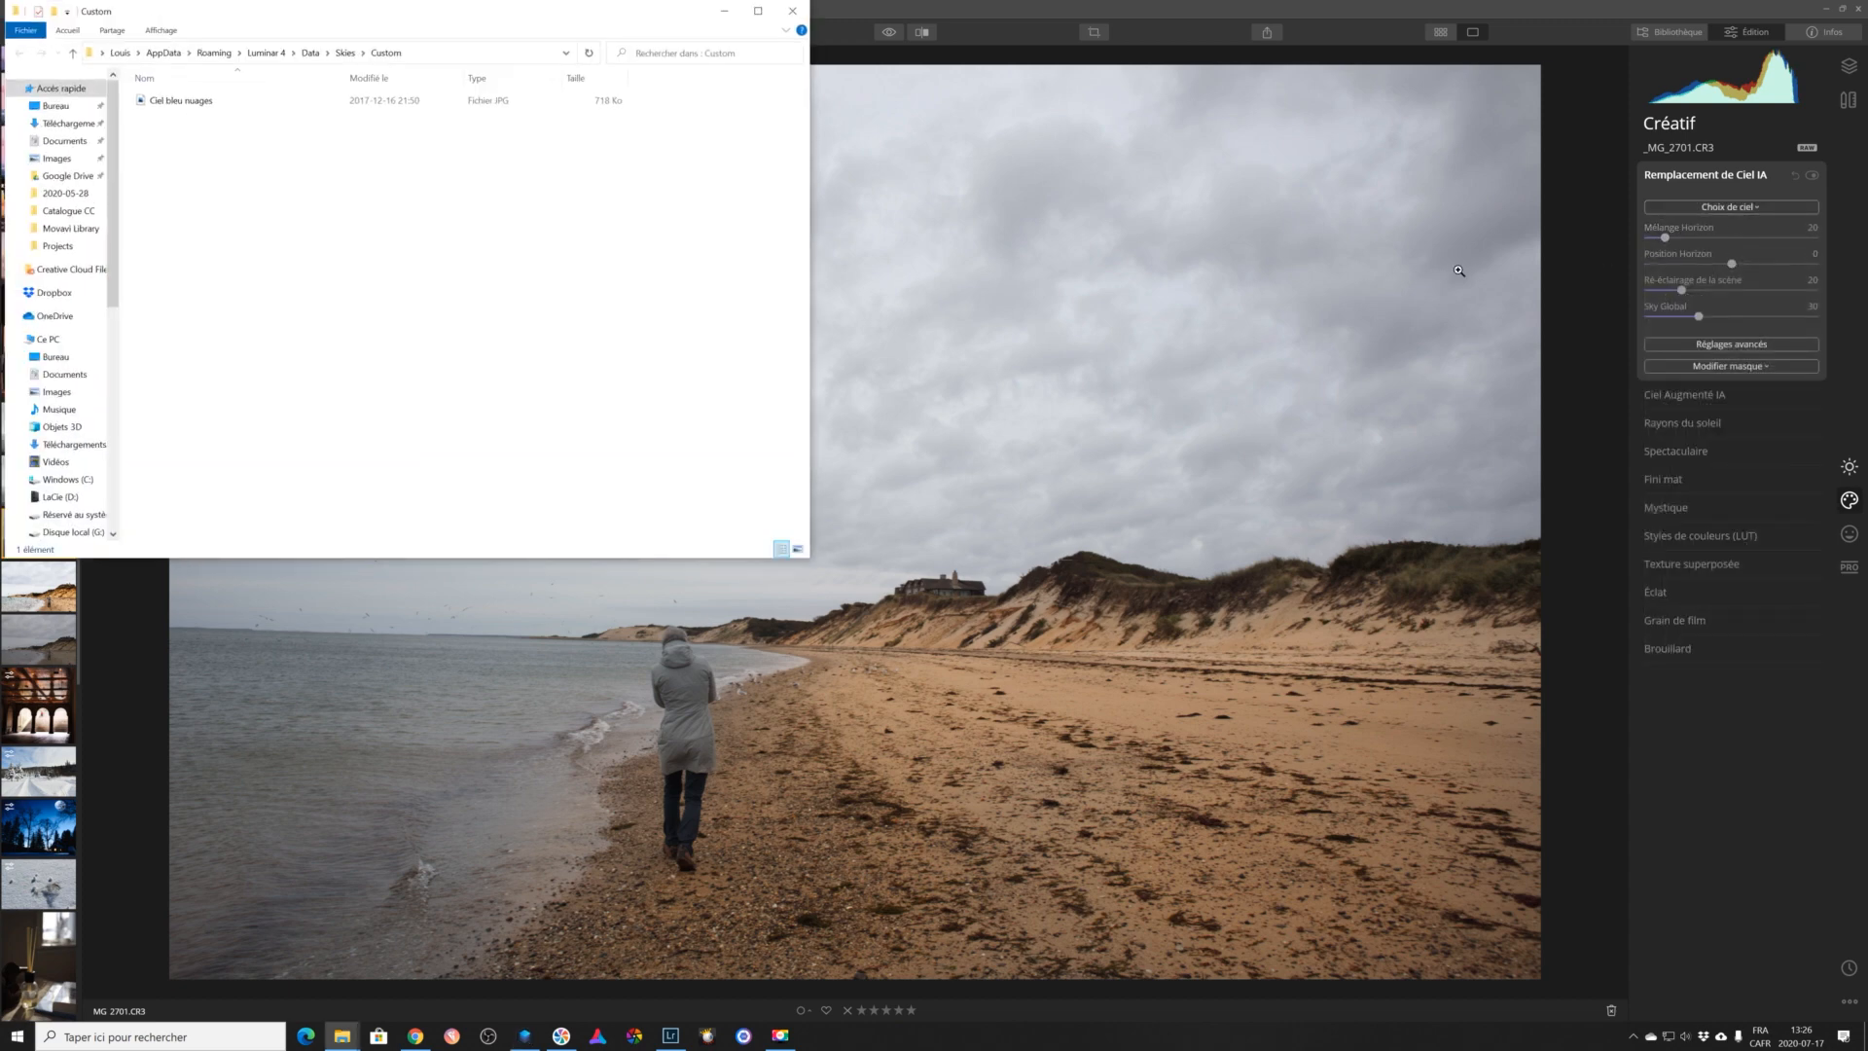
{"action": "left_click", "coordinate": [791, 12]}
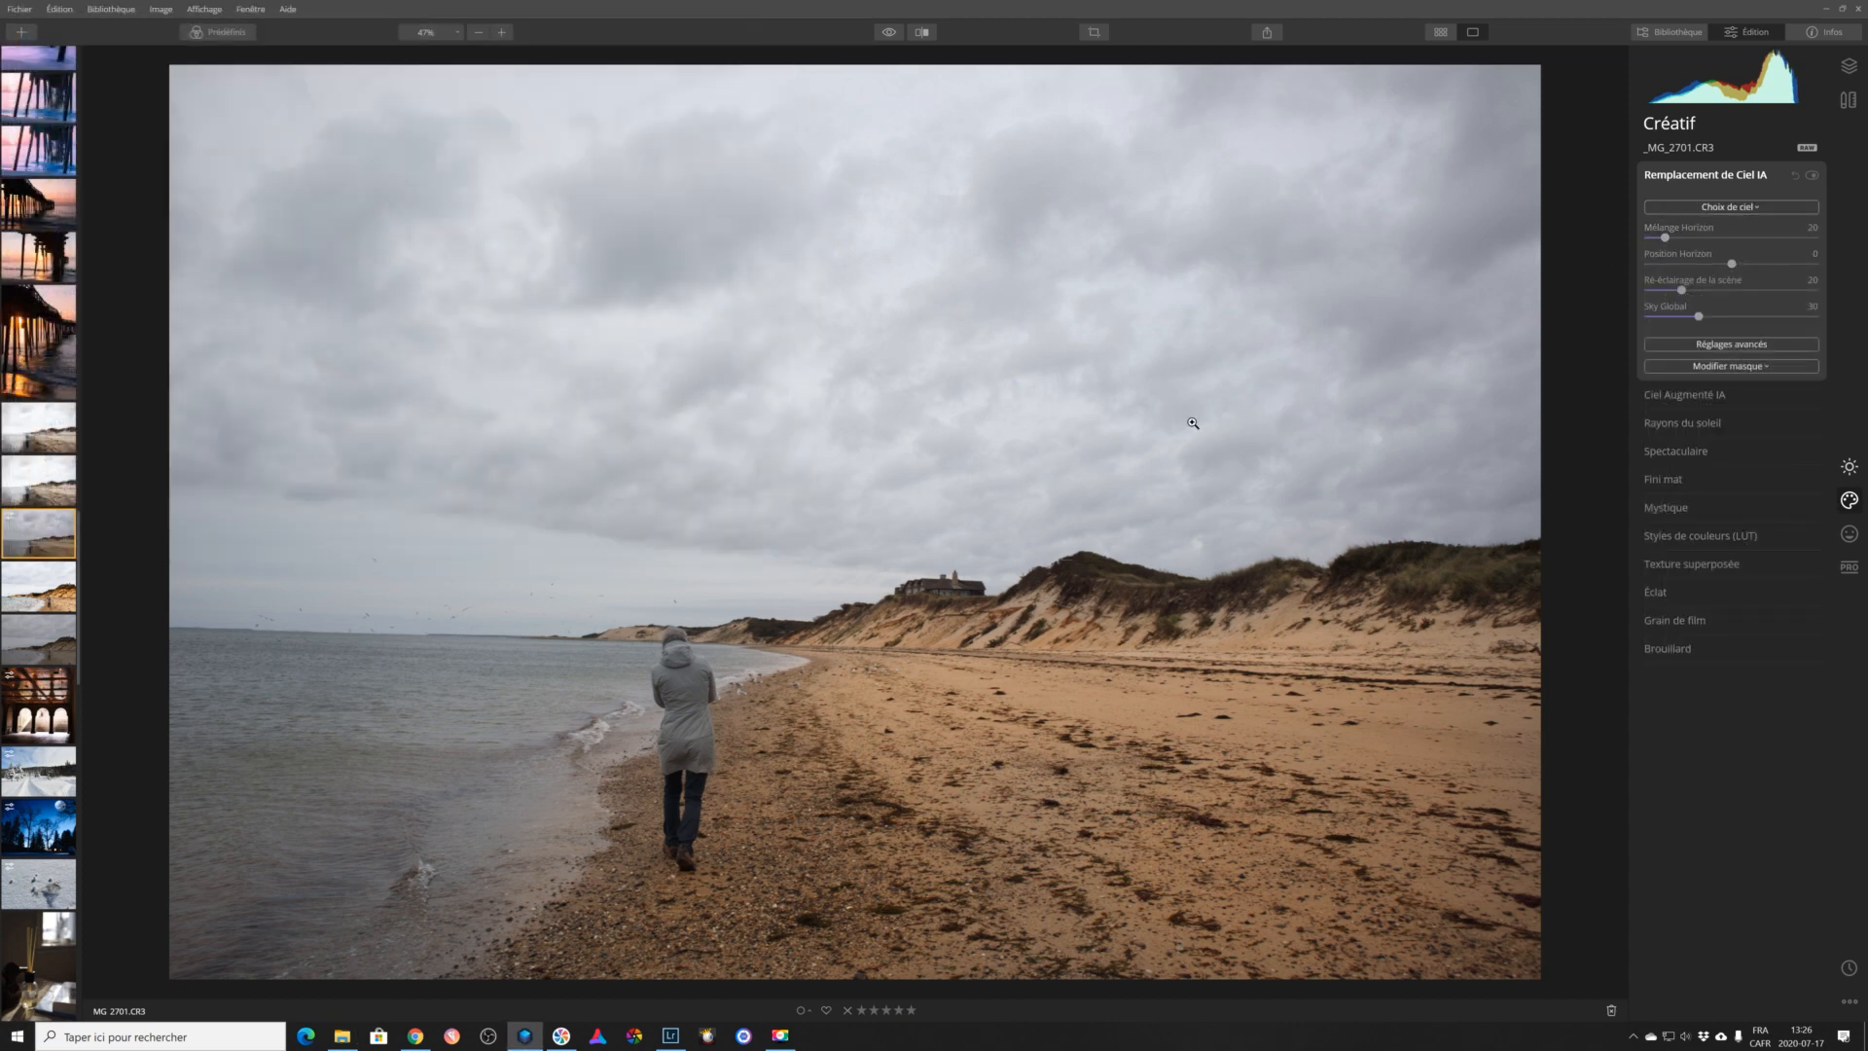
{"action": "left_click", "coordinate": [1722, 208]}
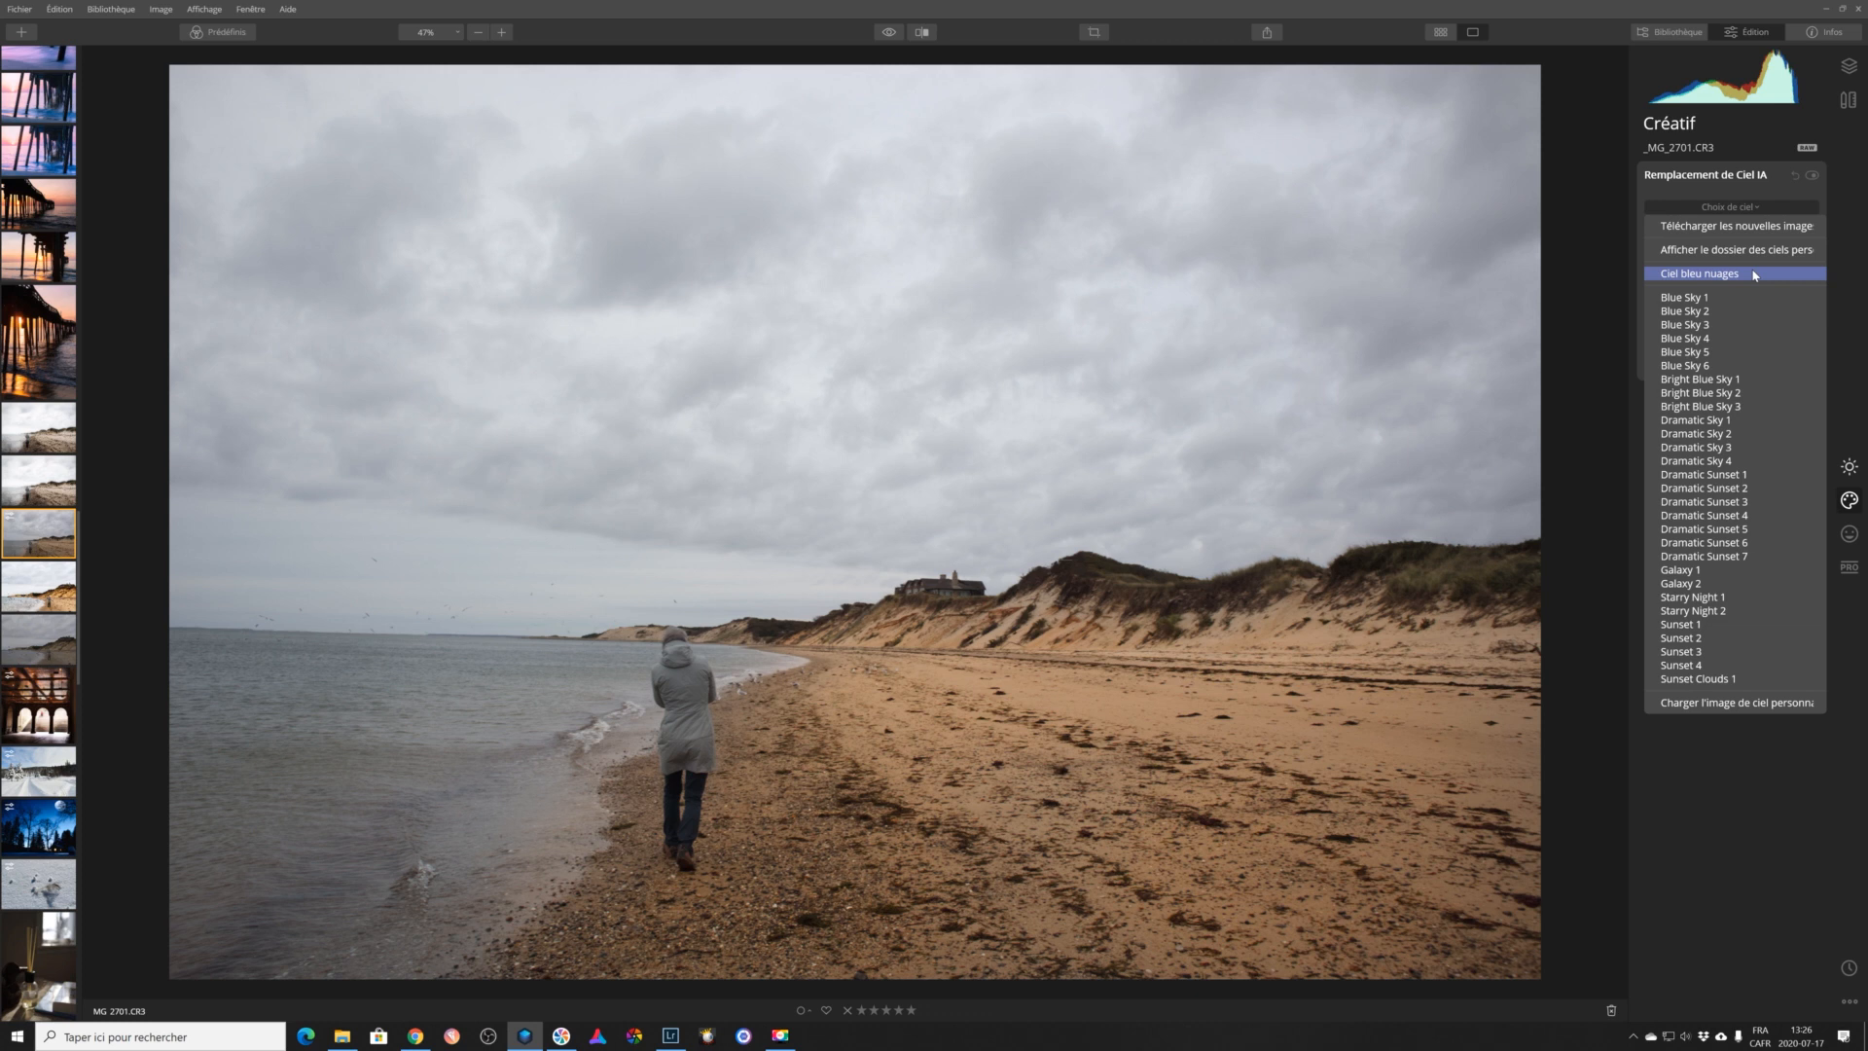
{"action": "left_click", "coordinate": [1724, 787]}
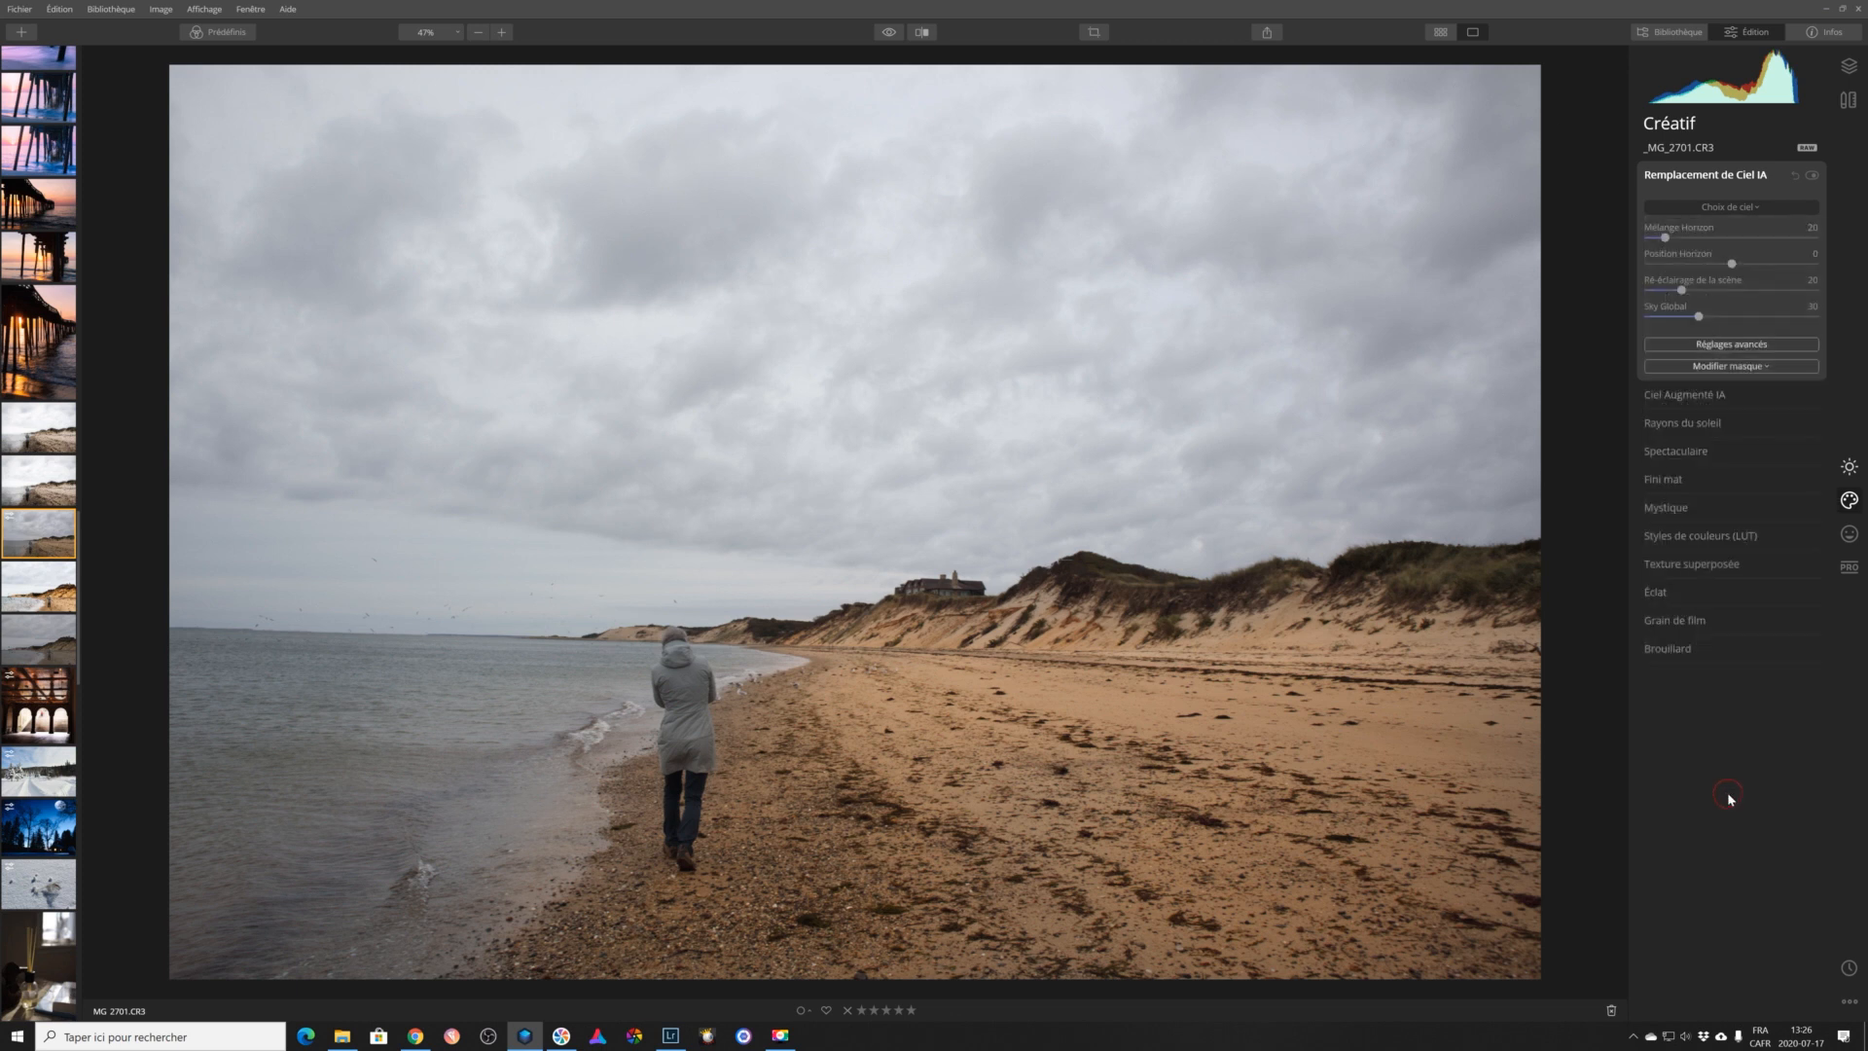
Show the custom objects folder of Ciel Augmenté IA, then browse to the Bureau folder and copy the smugmug-2 moon image.
{"action": "left_click", "coordinate": [1730, 396]}
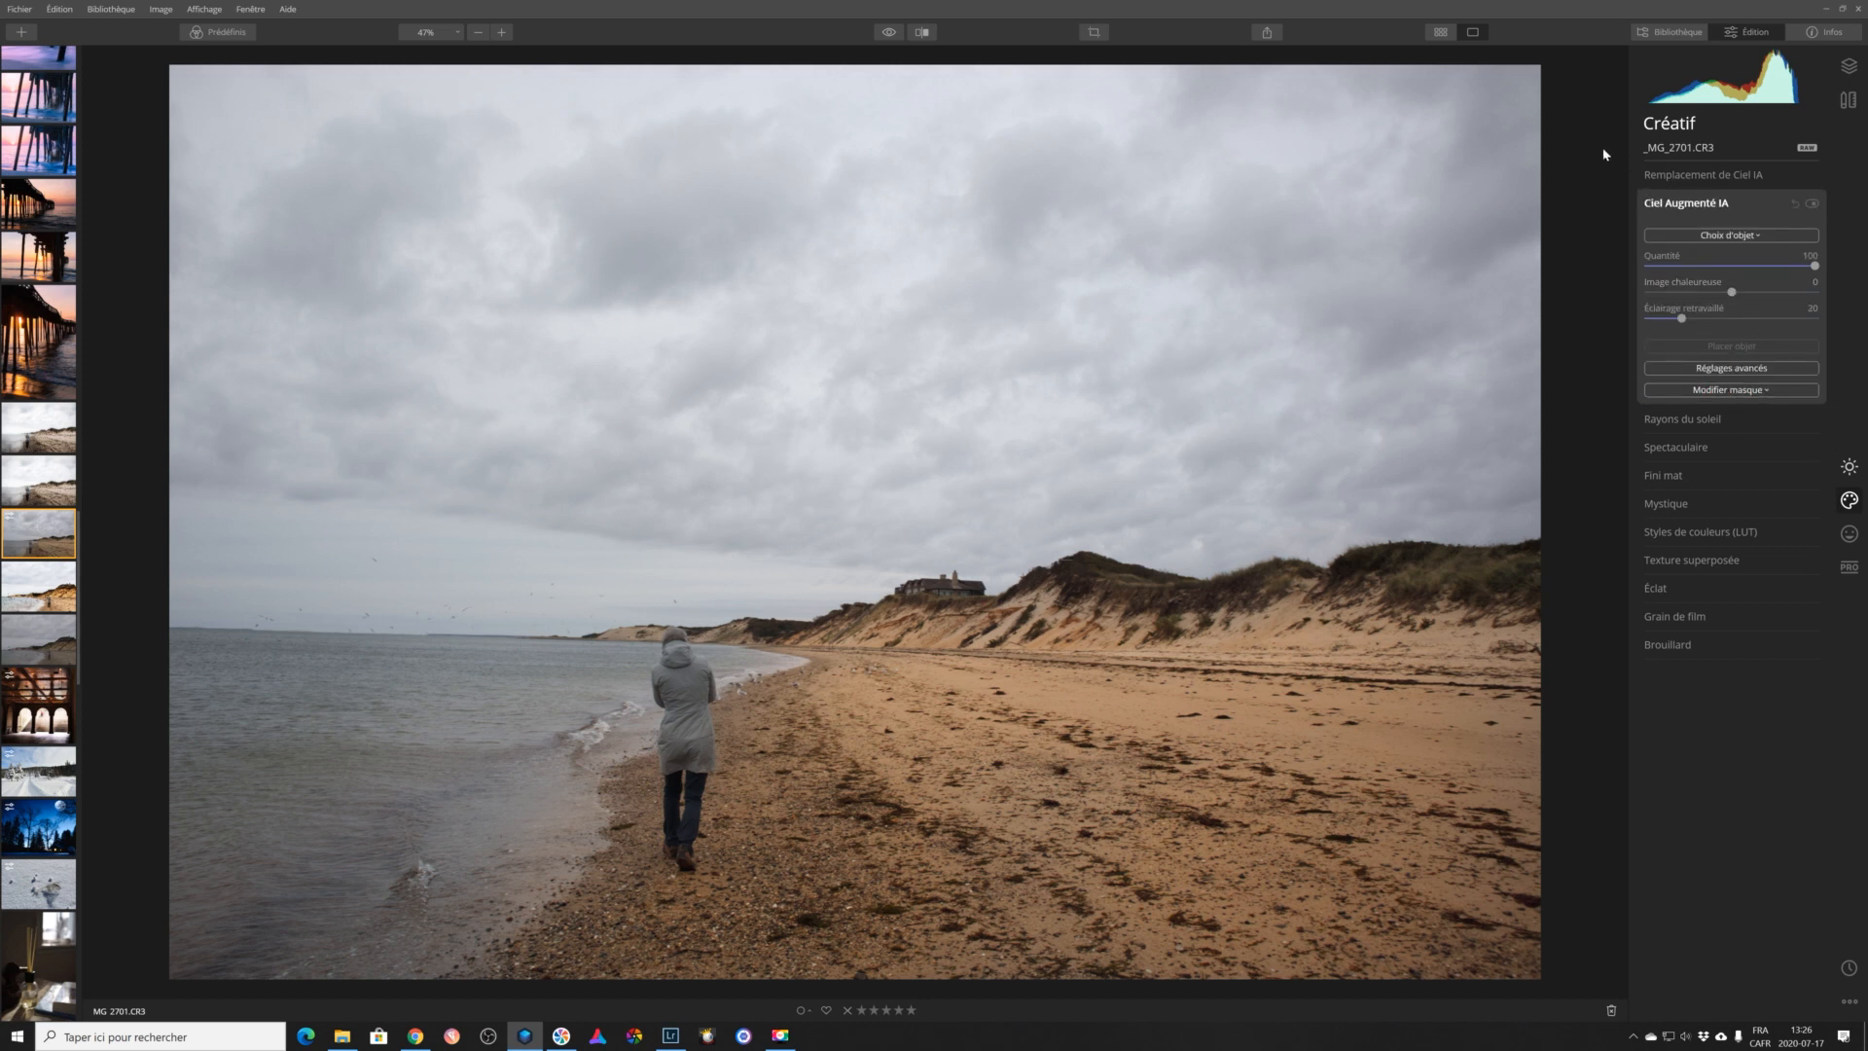
{"action": "left_click", "coordinate": [1757, 236]}
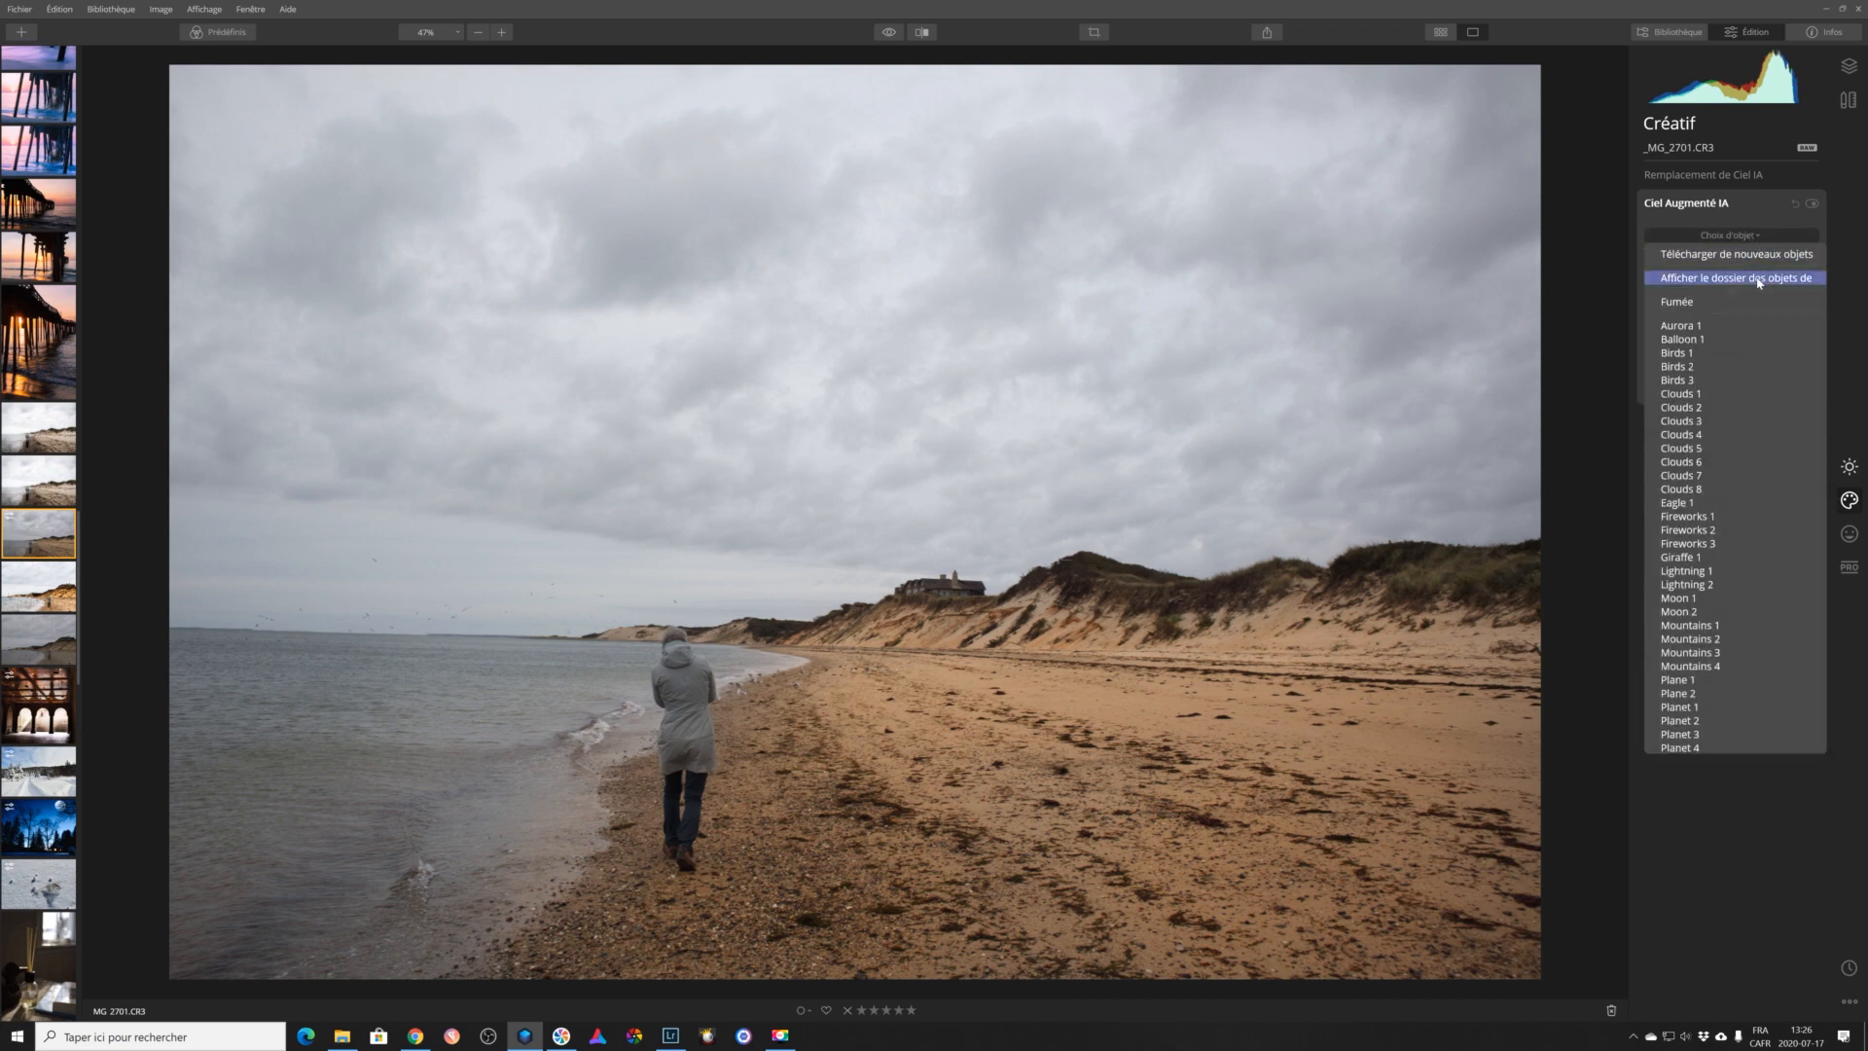
{"action": "left_click", "coordinate": [1759, 280]}
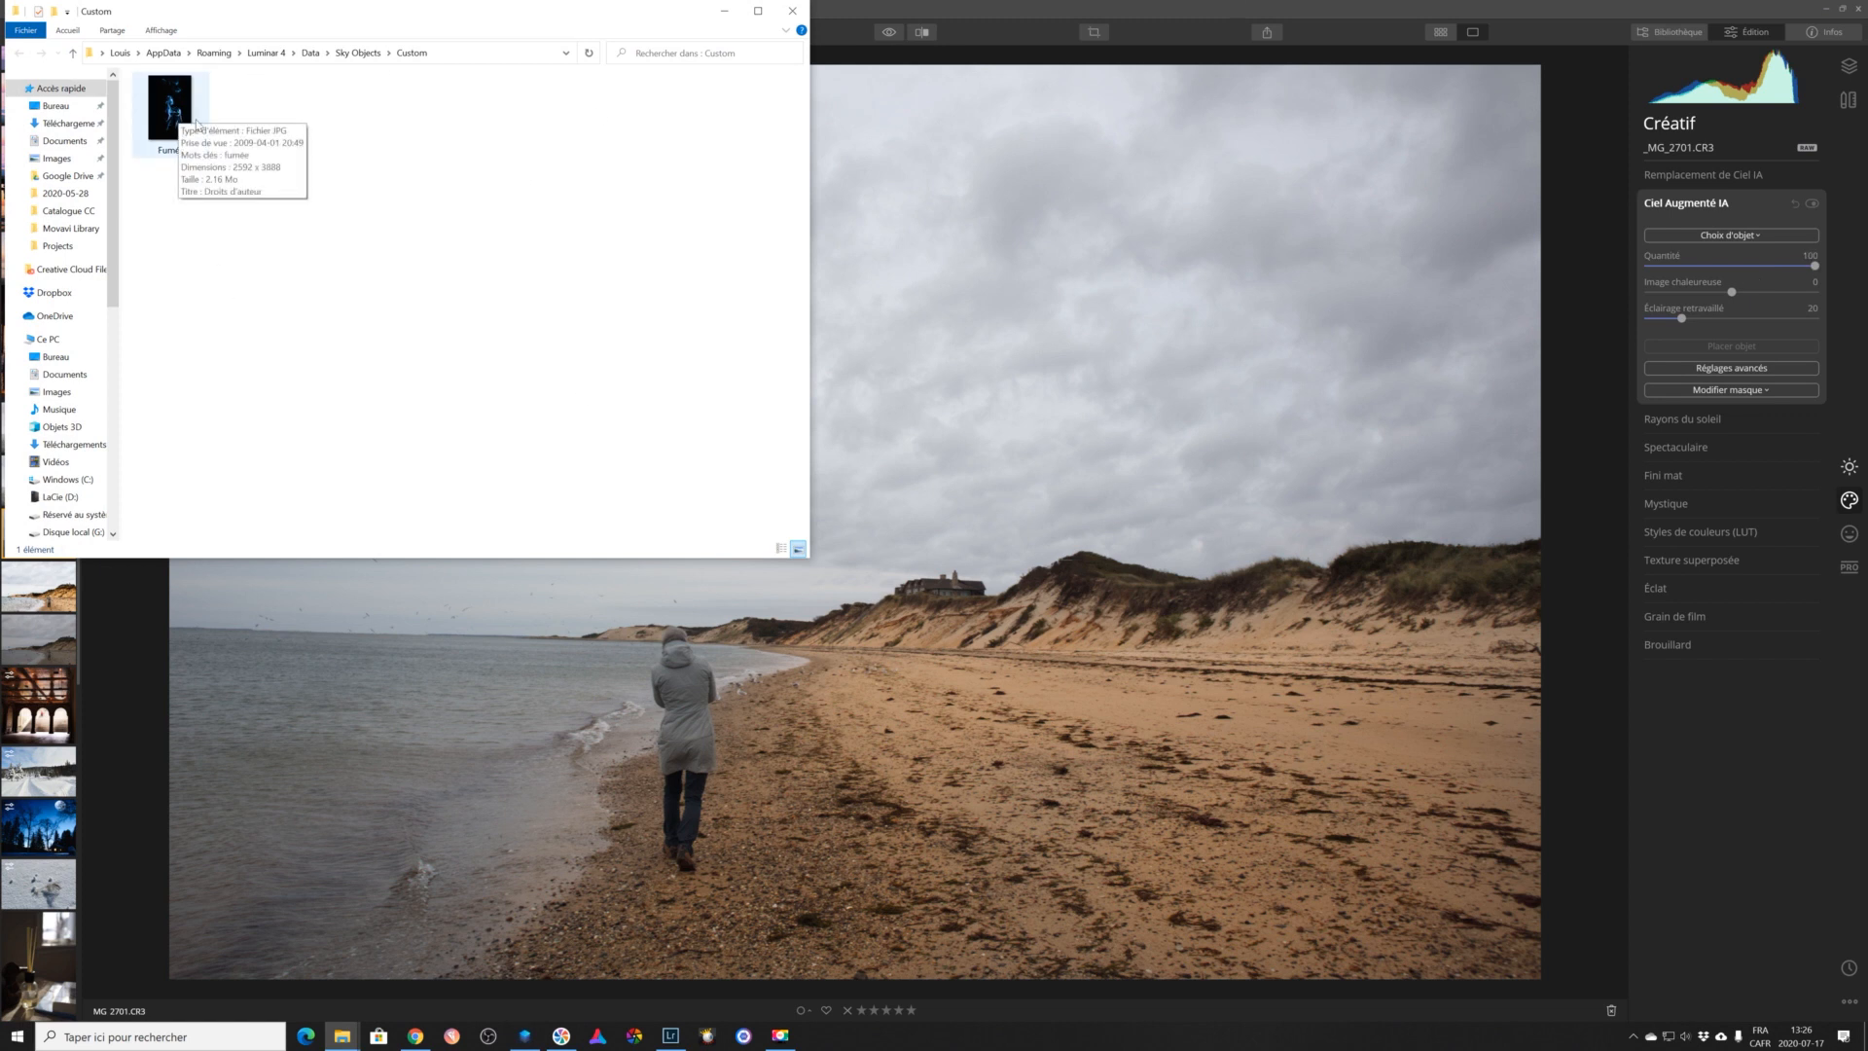
{"action": "left_click", "coordinate": [60, 106]}
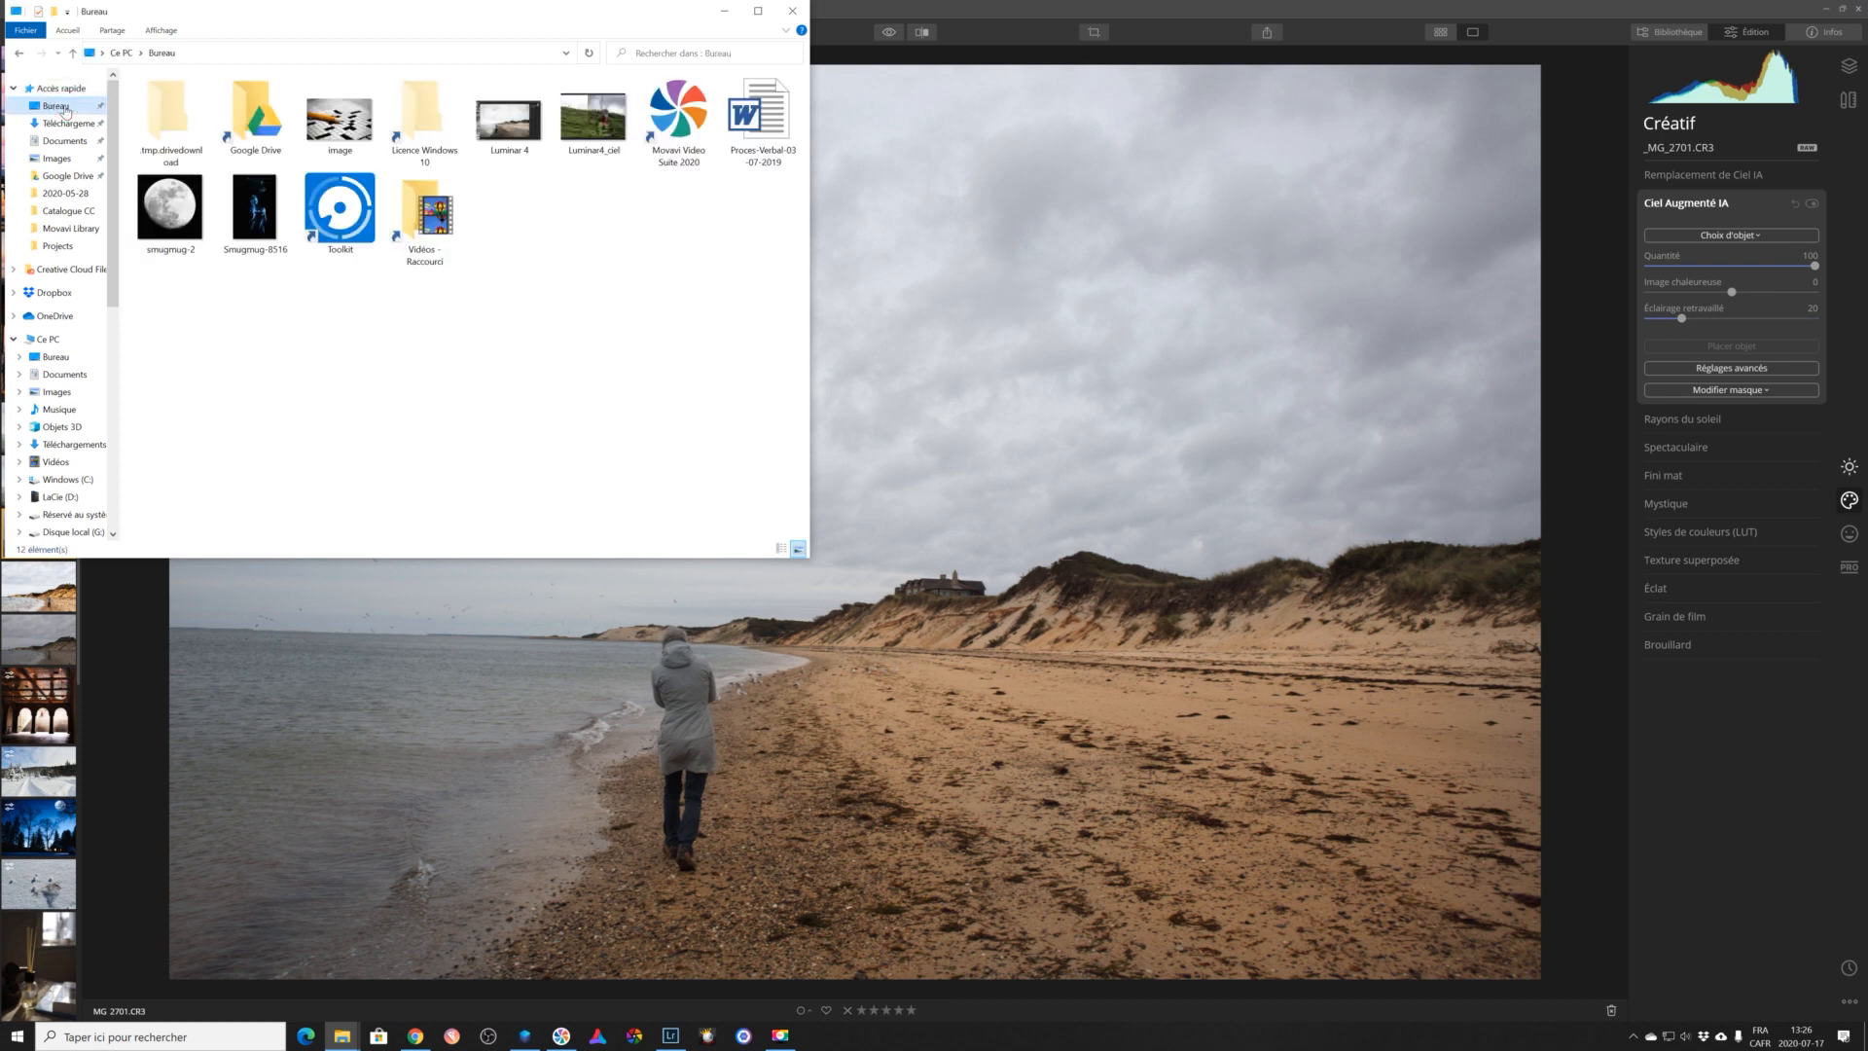
{"action": "left_click", "coordinate": [523, 277]}
{"action": "left_click", "coordinate": [176, 220]}
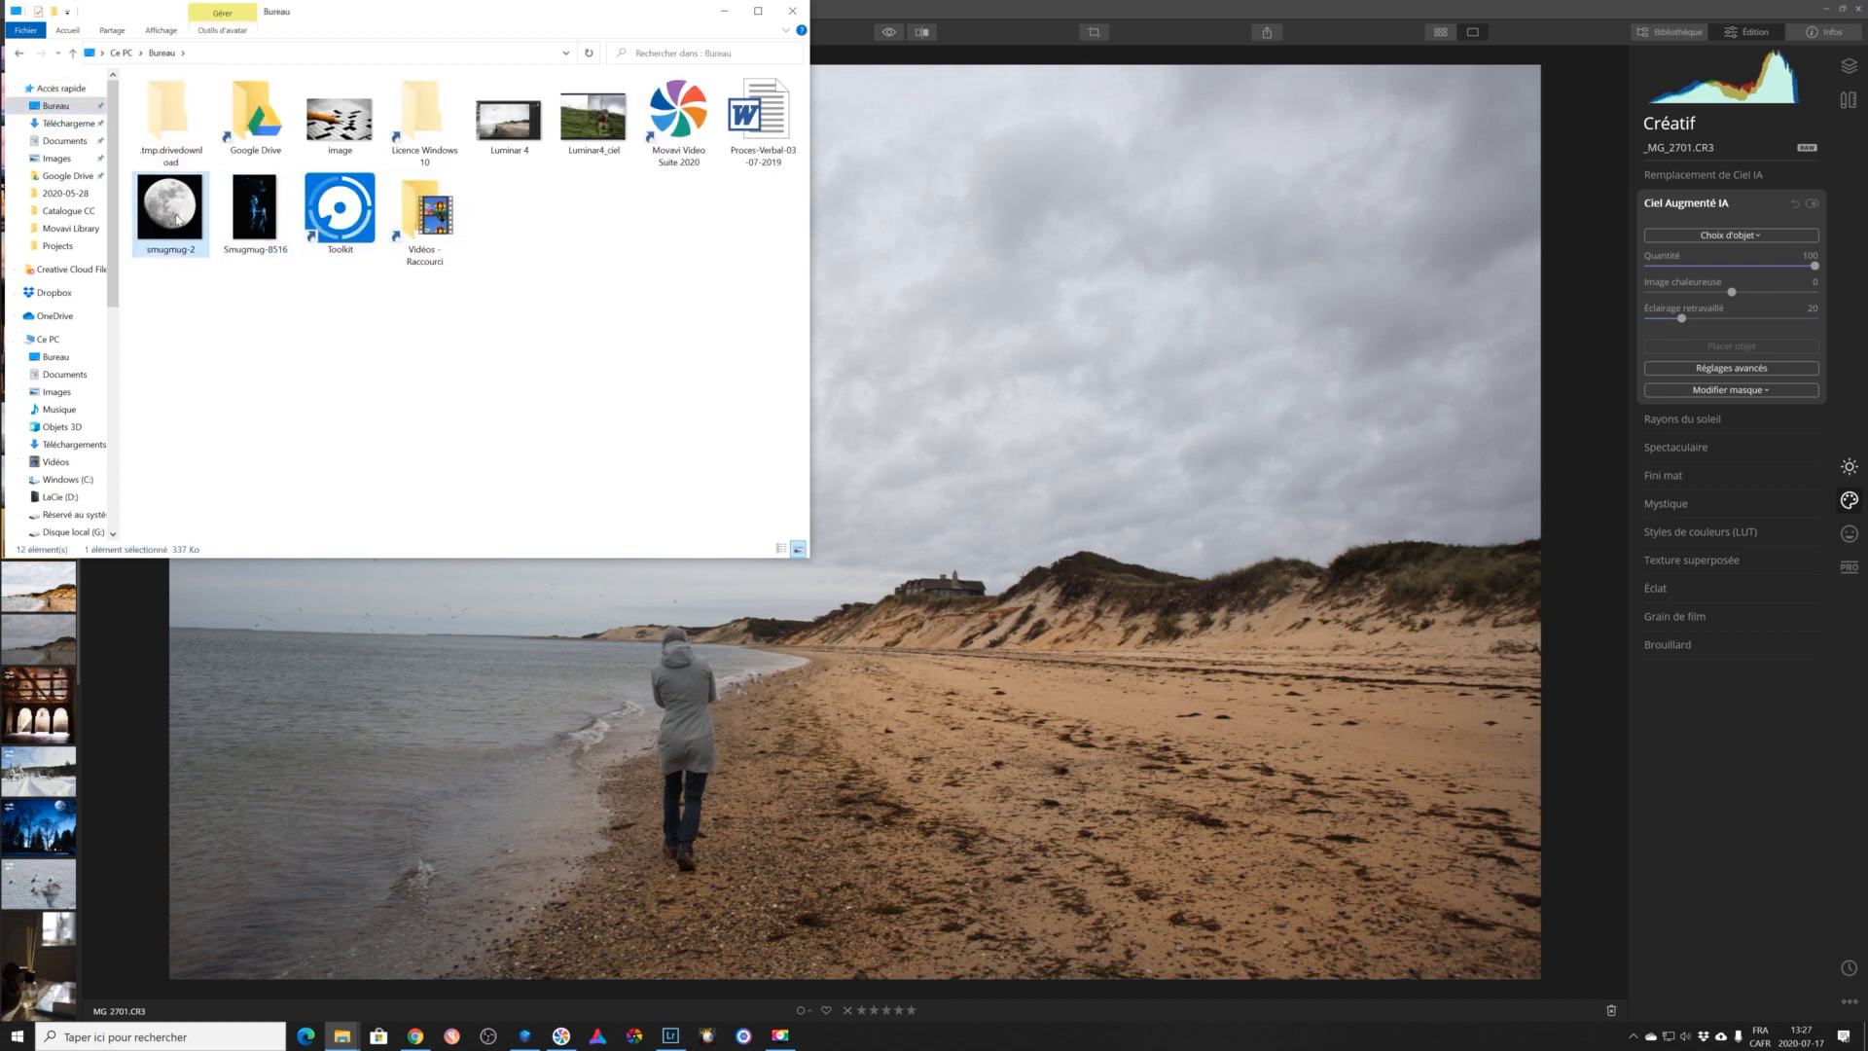
Switch back to Luminar 4, show the custom objects folder of Ciel Augmenté IA again and paste smugmug-2 into it.
{"action": "left_click", "coordinate": [341, 1035]}
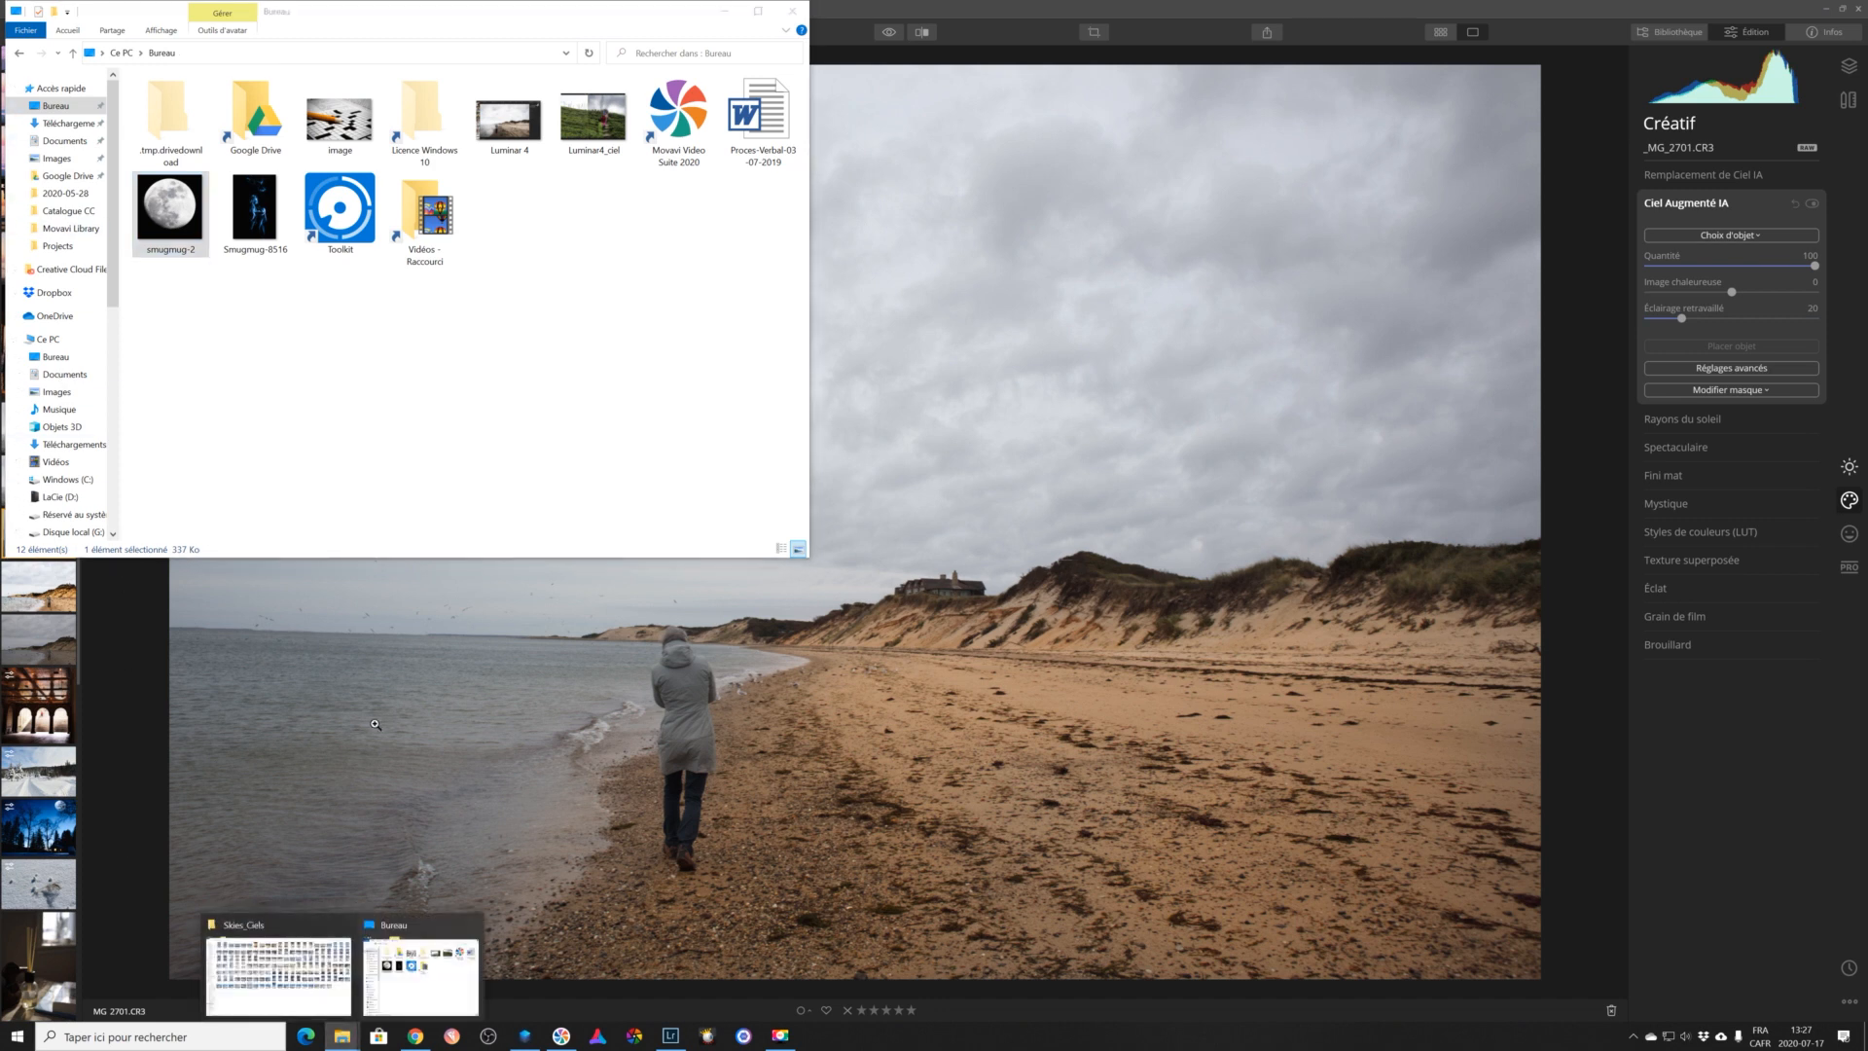
{"action": "left_click", "coordinate": [375, 724]}
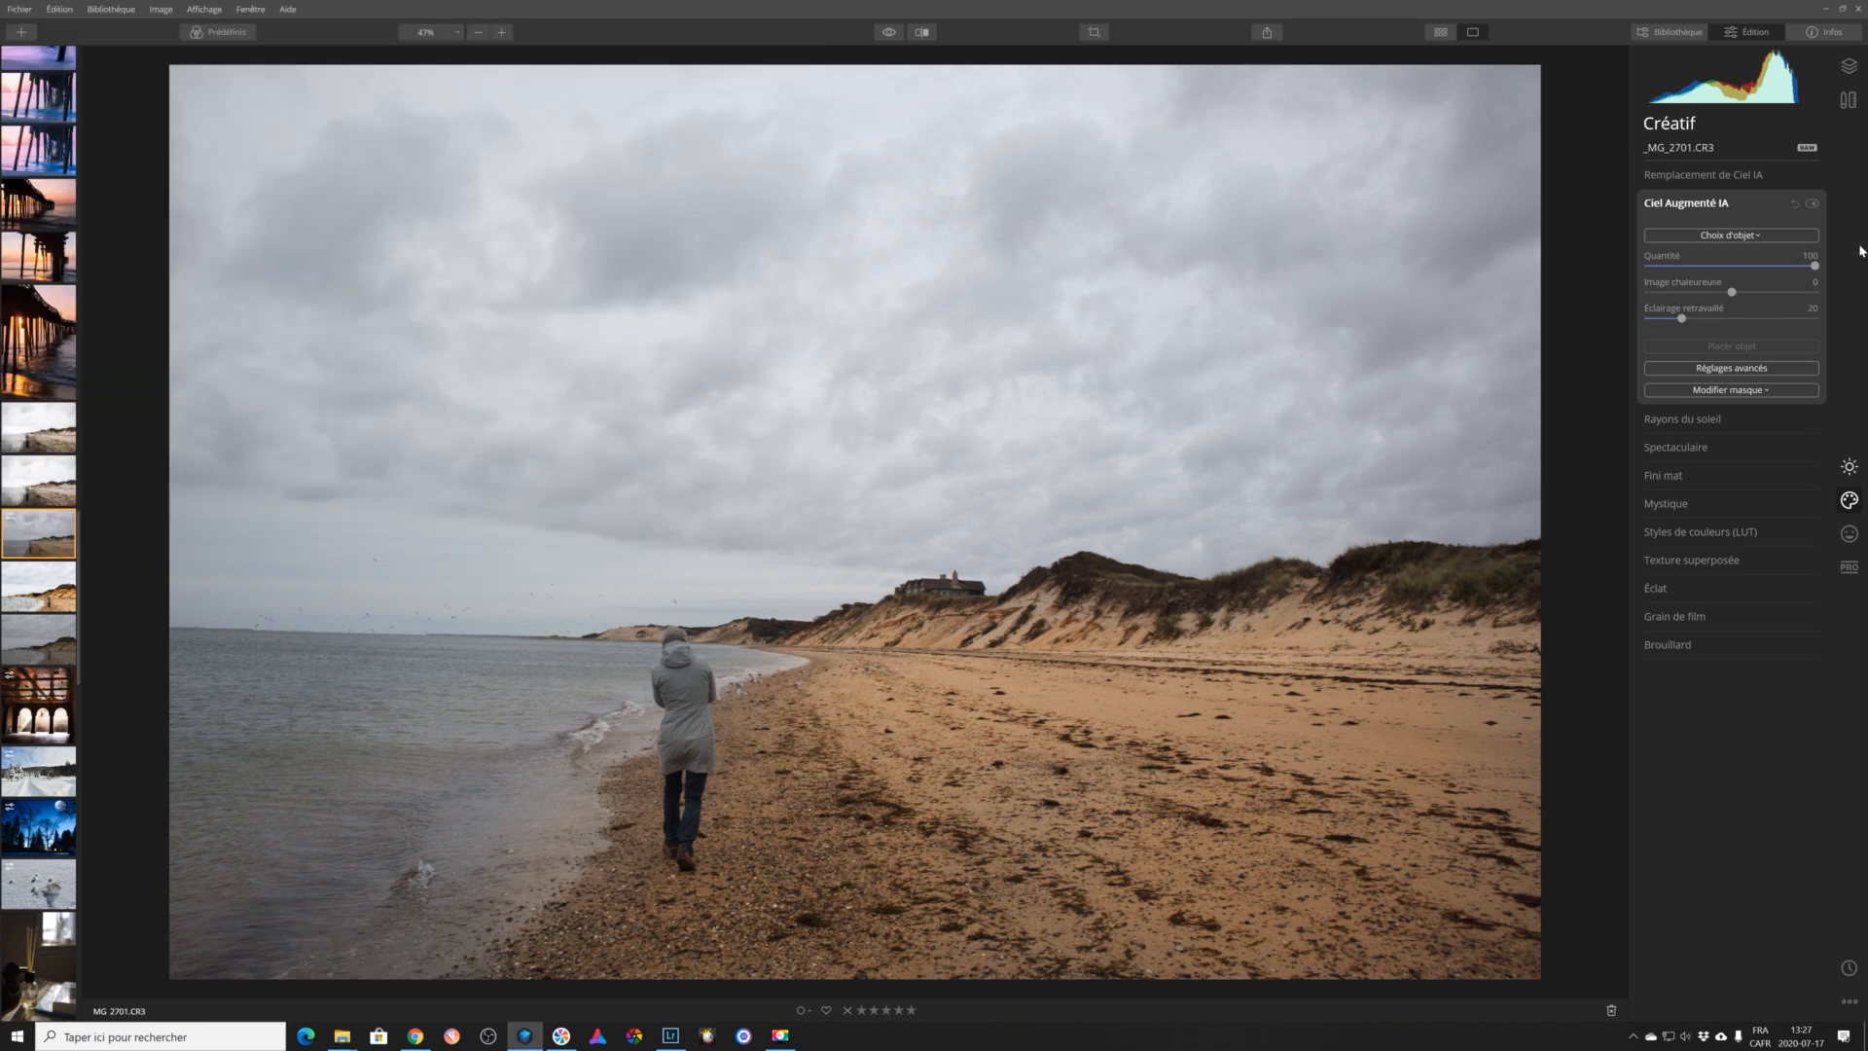
{"action": "left_click", "coordinate": [1755, 234]}
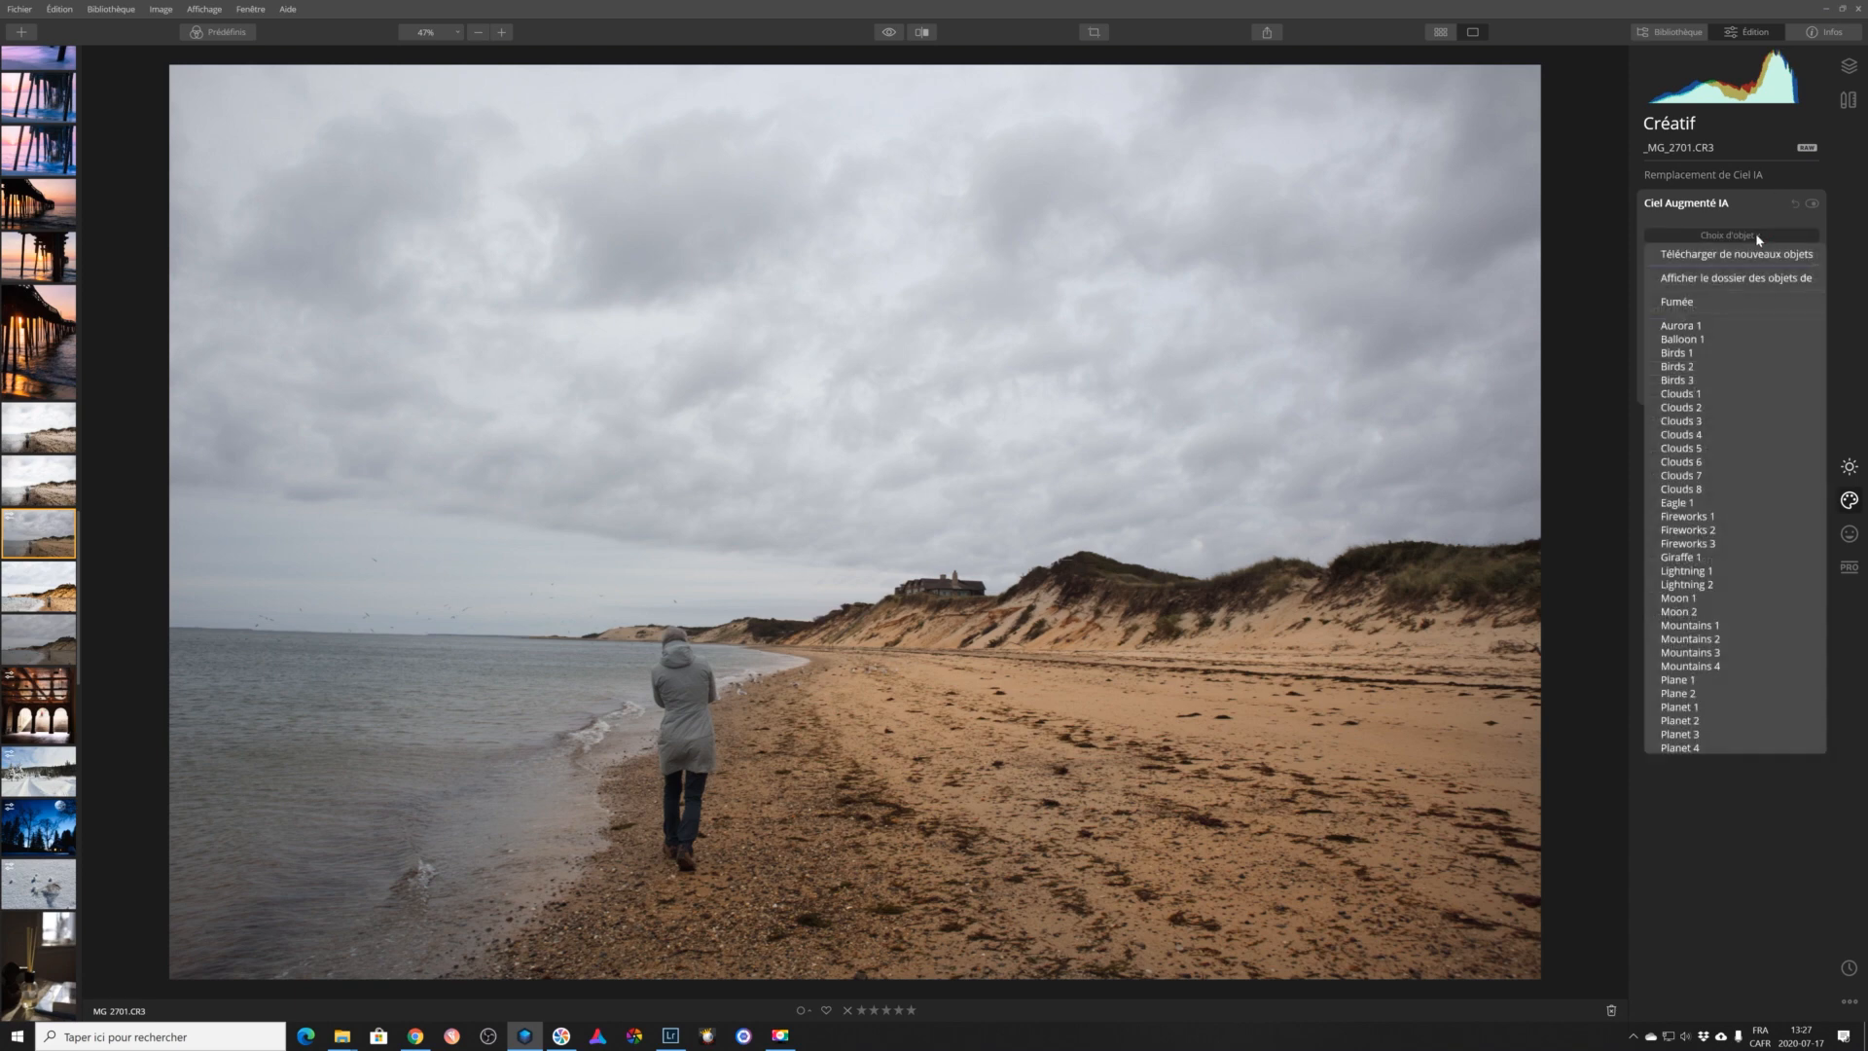
{"action": "left_click", "coordinate": [1760, 282]}
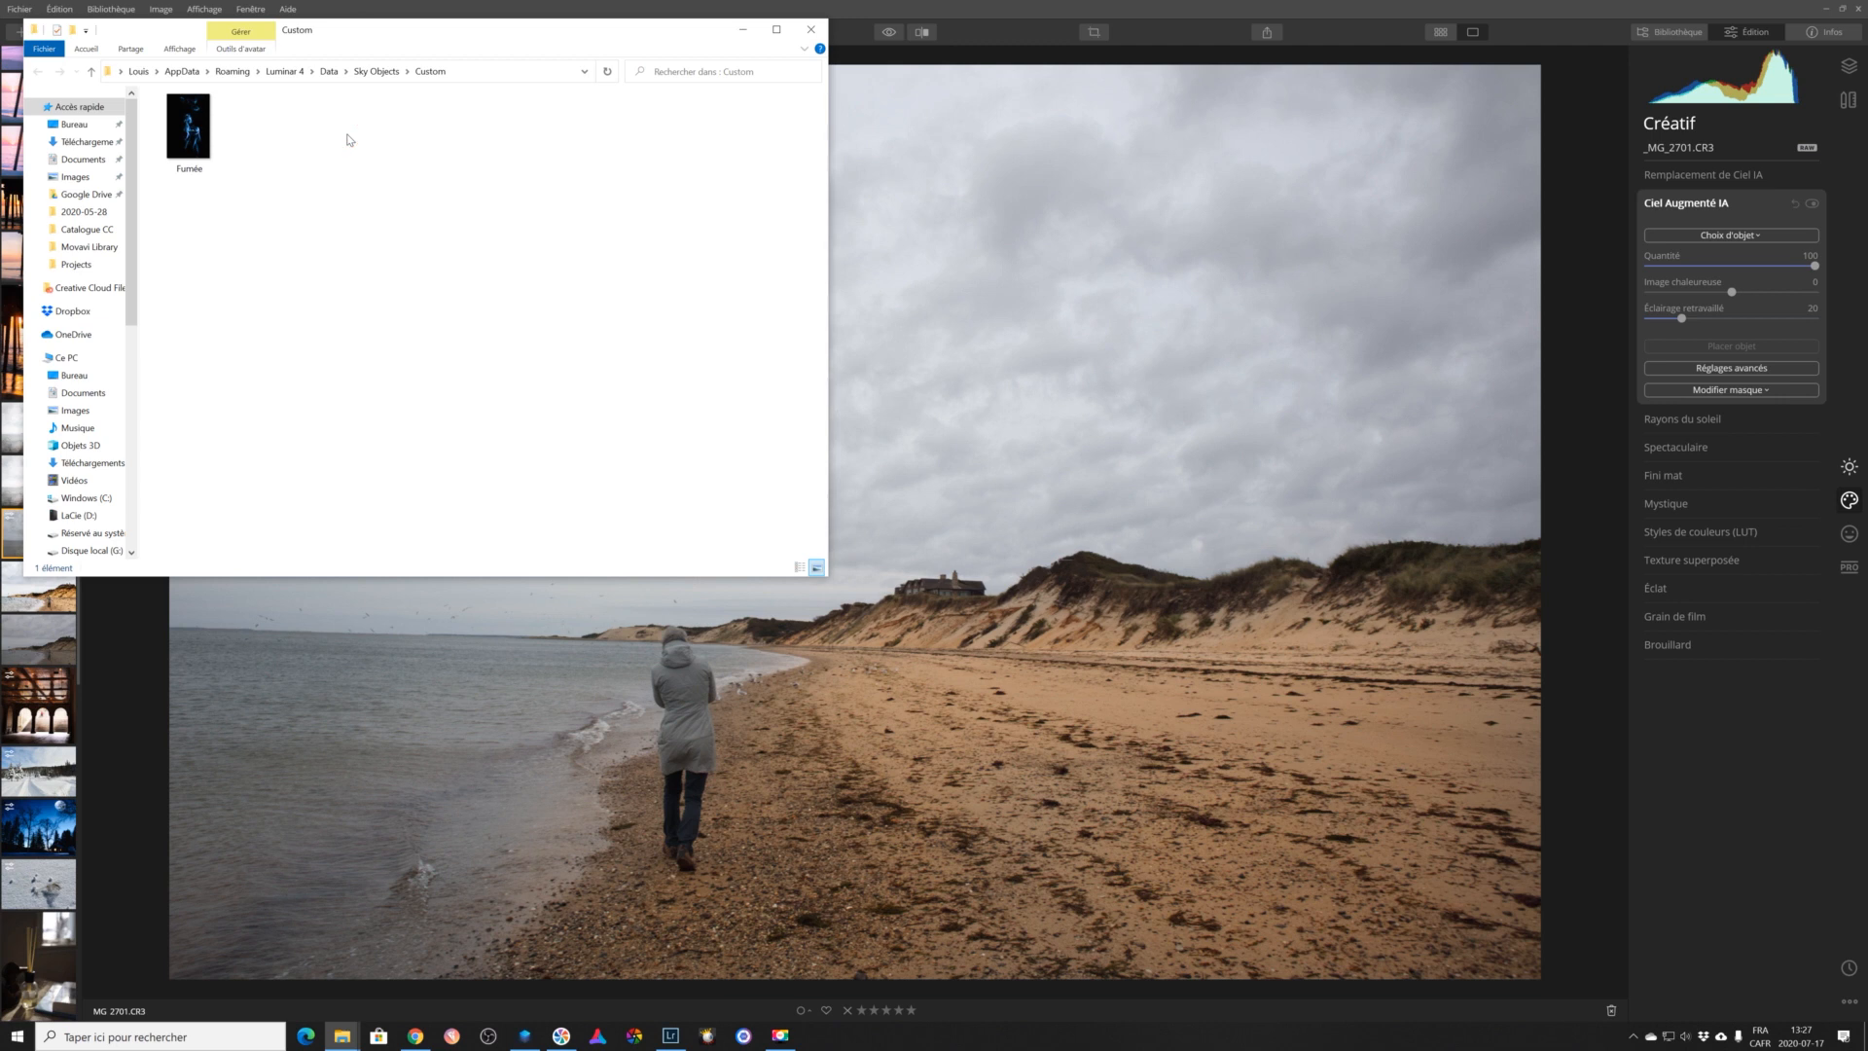
{"action": "key", "text": "ctrl+v"}
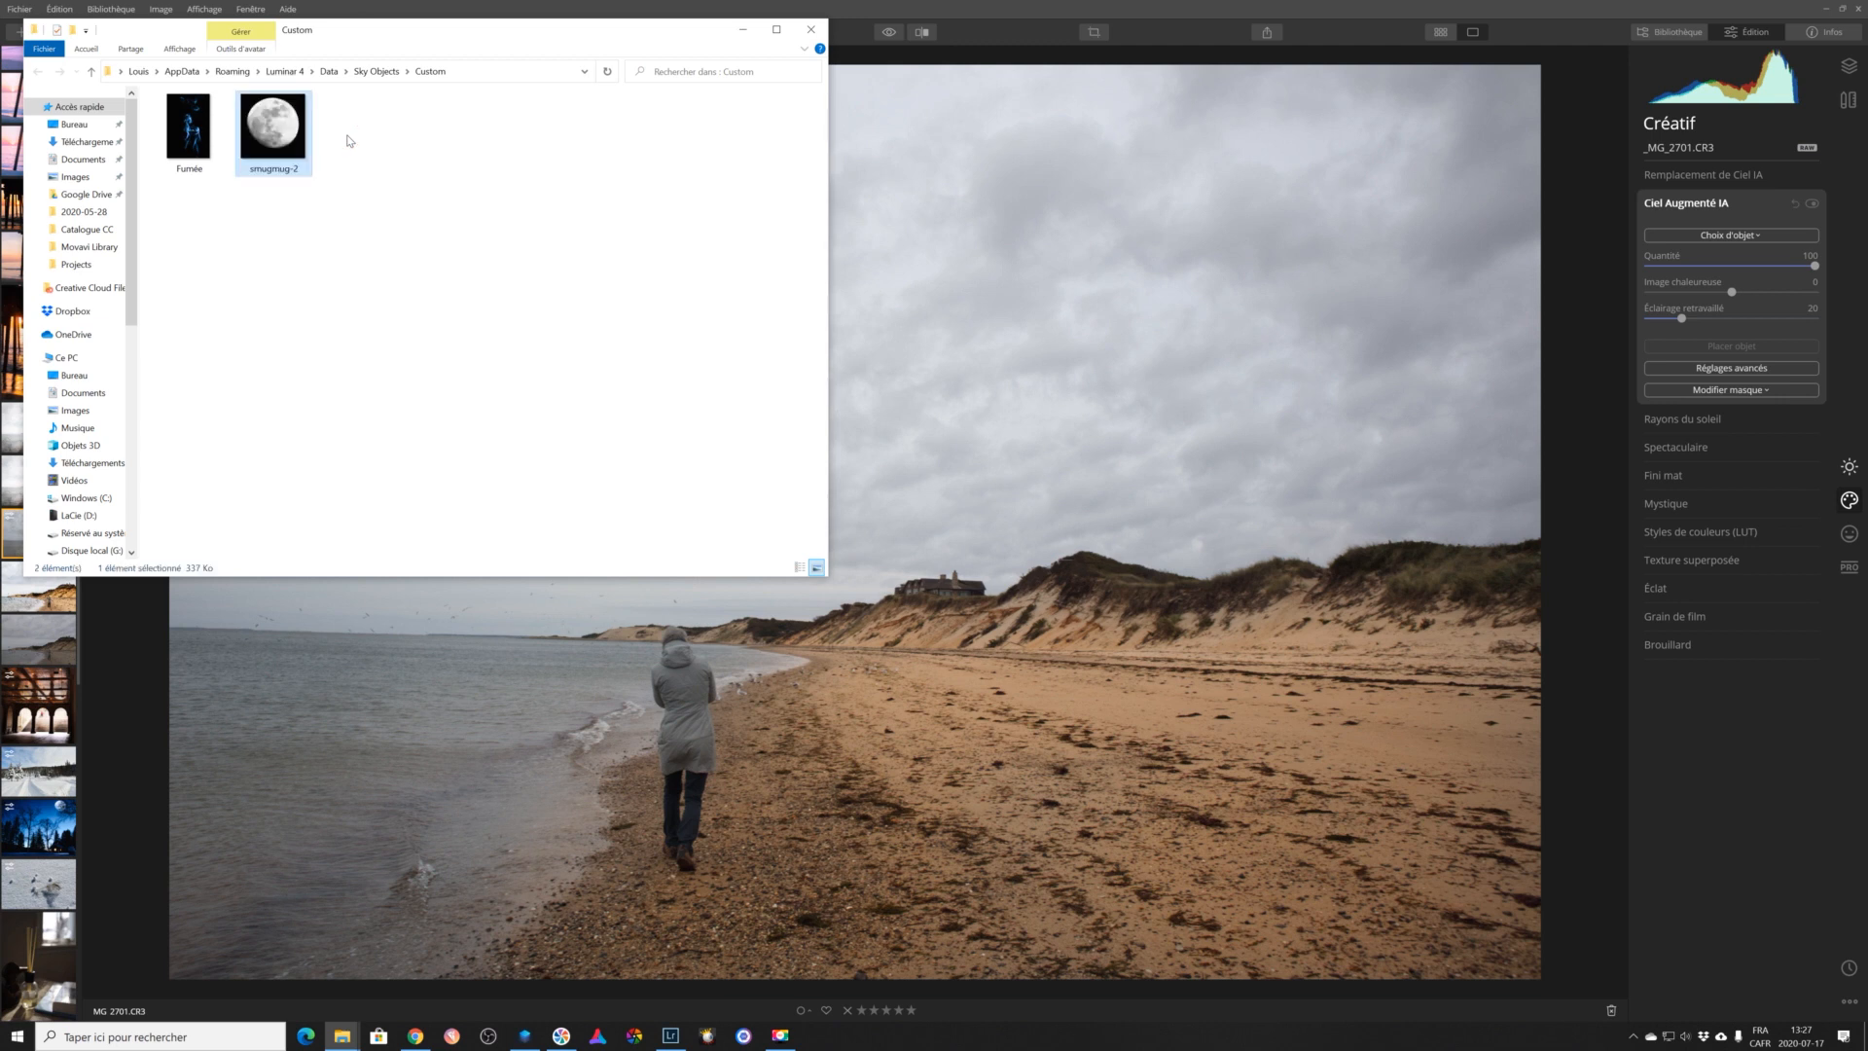
Rename the smugmug-2 file in the Custom folder as Lune and close the folder window.
{"action": "right_click", "coordinate": [266, 142]}
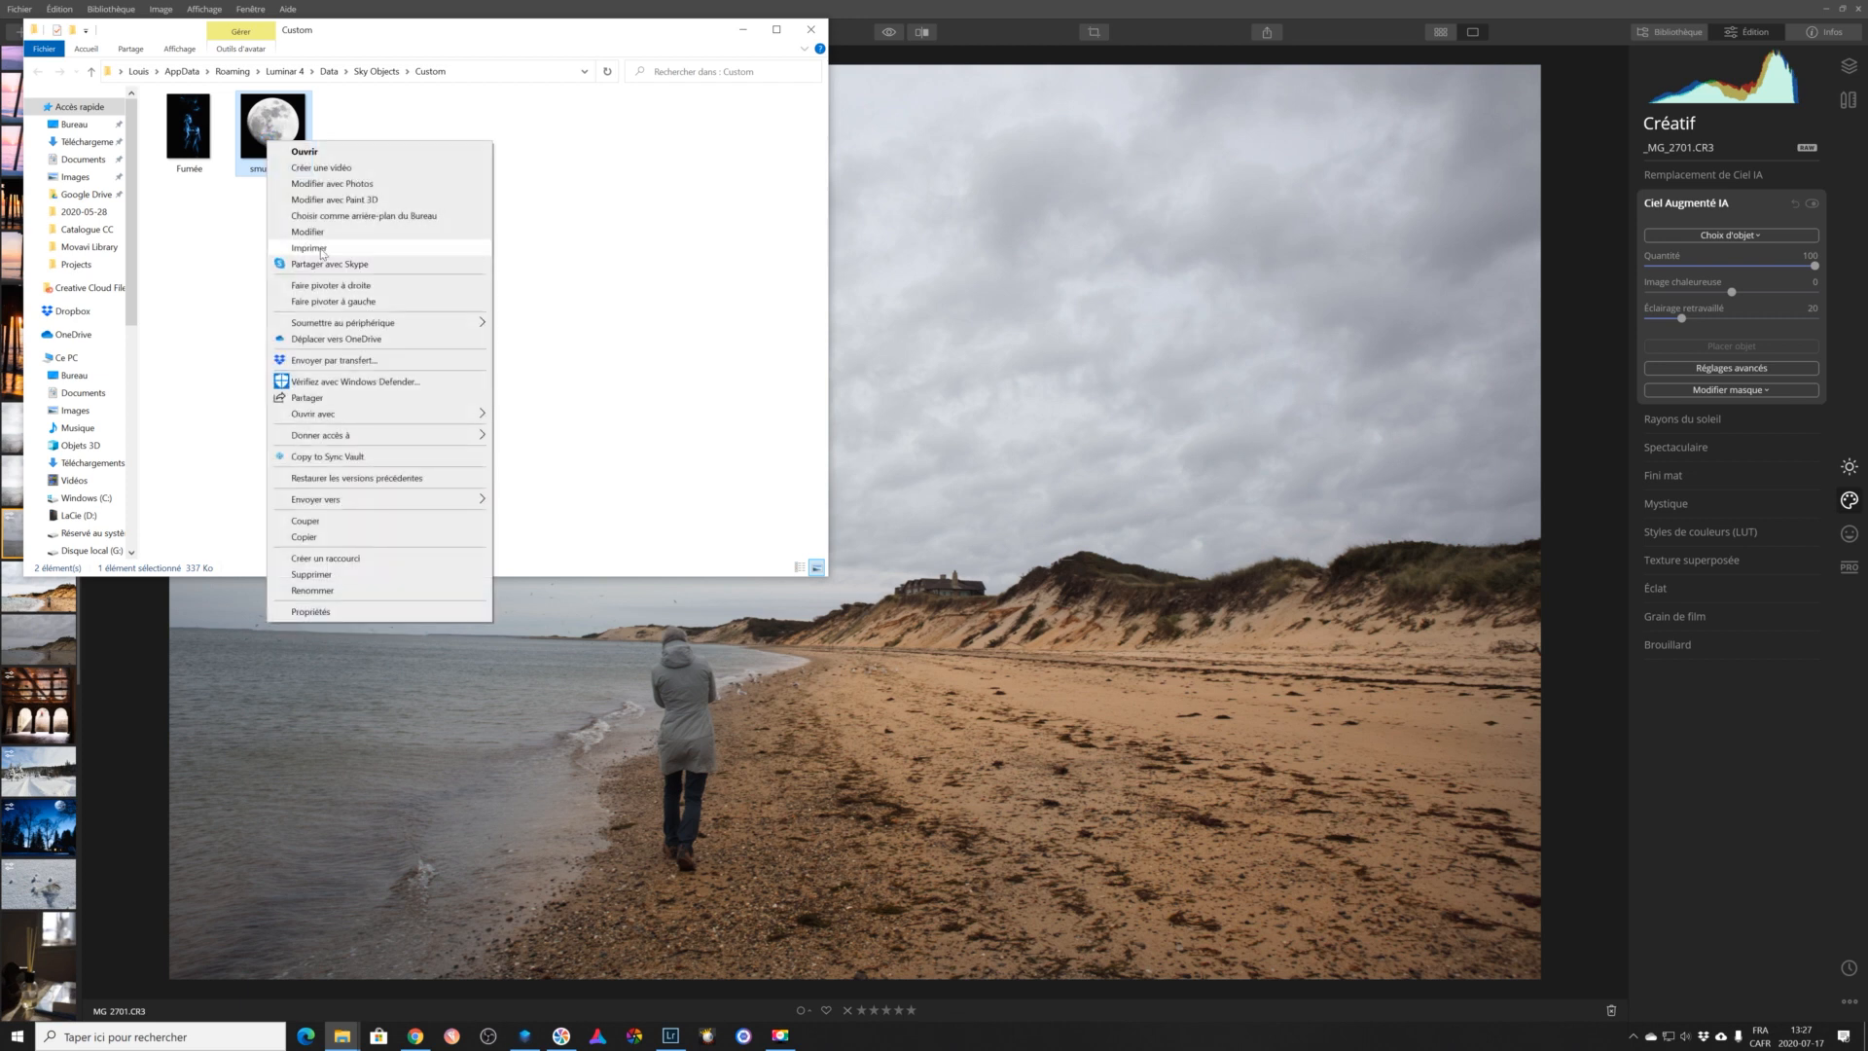
{"action": "left_click", "coordinate": [331, 590]}
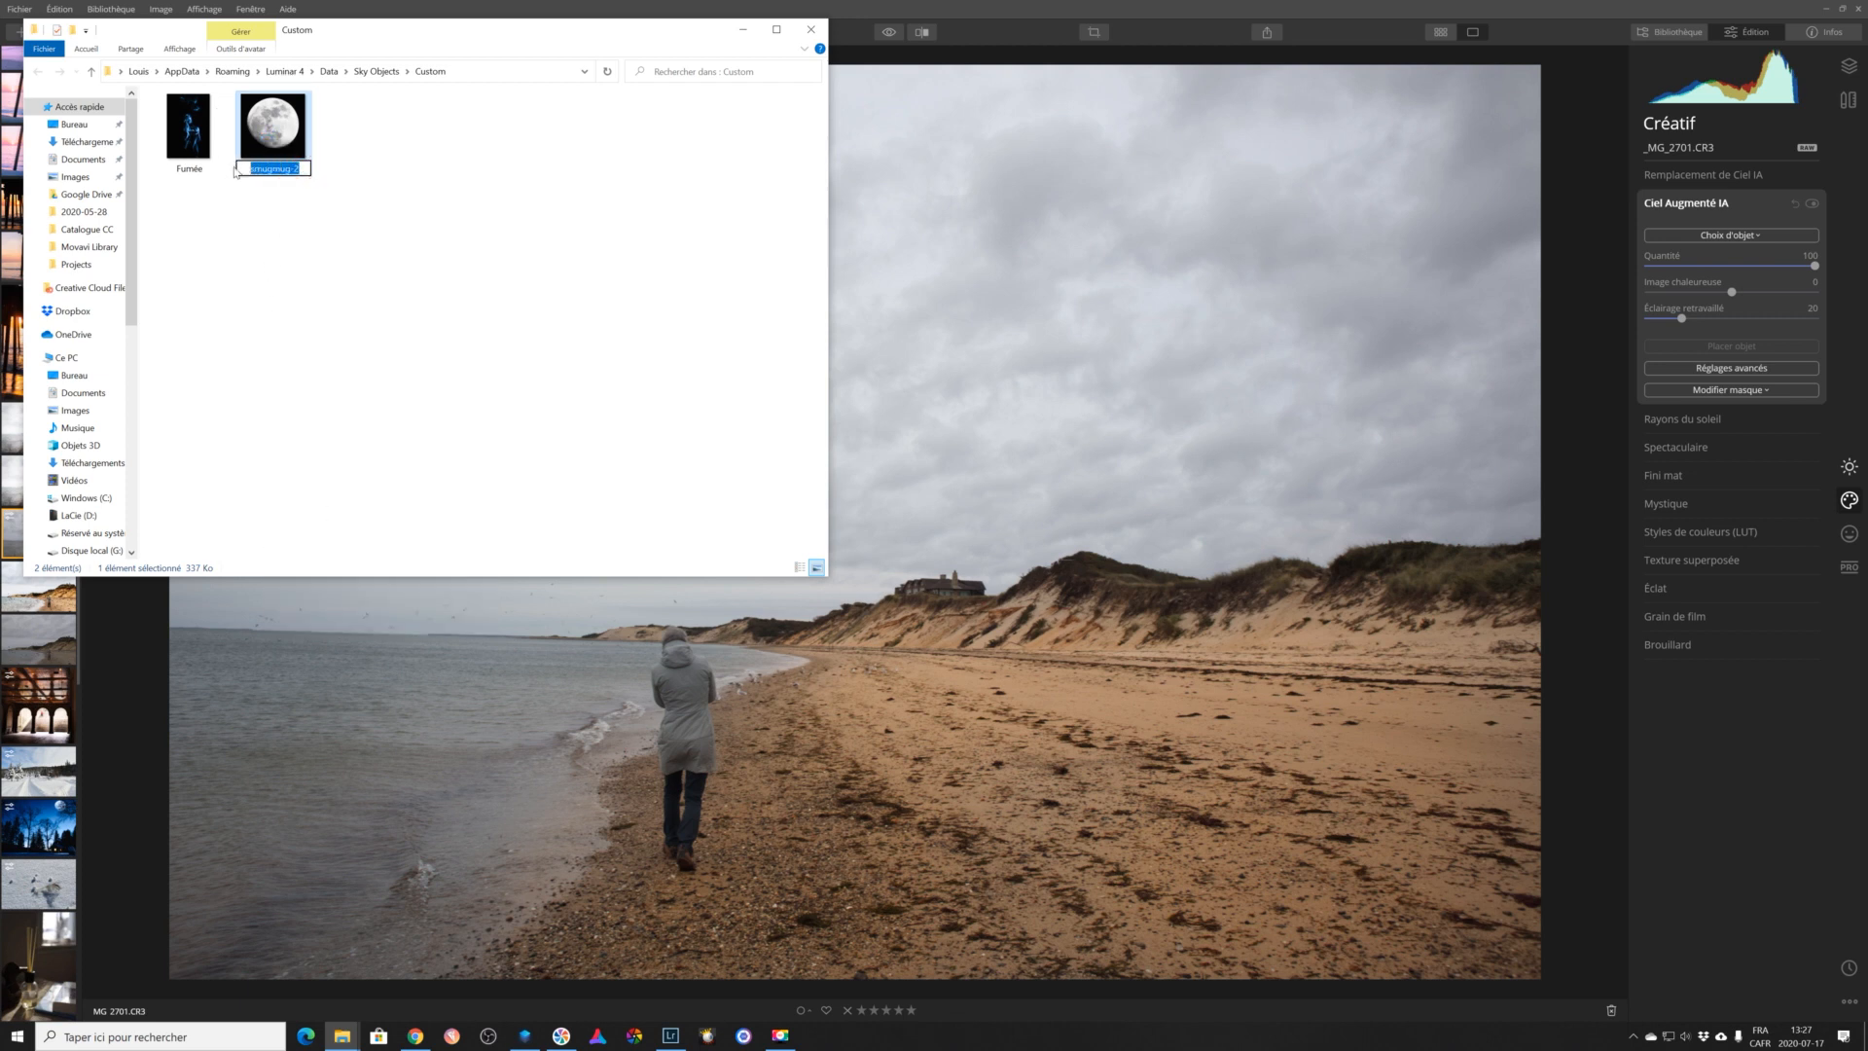
{"action": "type", "text": "Lune"}
{"action": "left_click", "coordinate": [366, 260]}
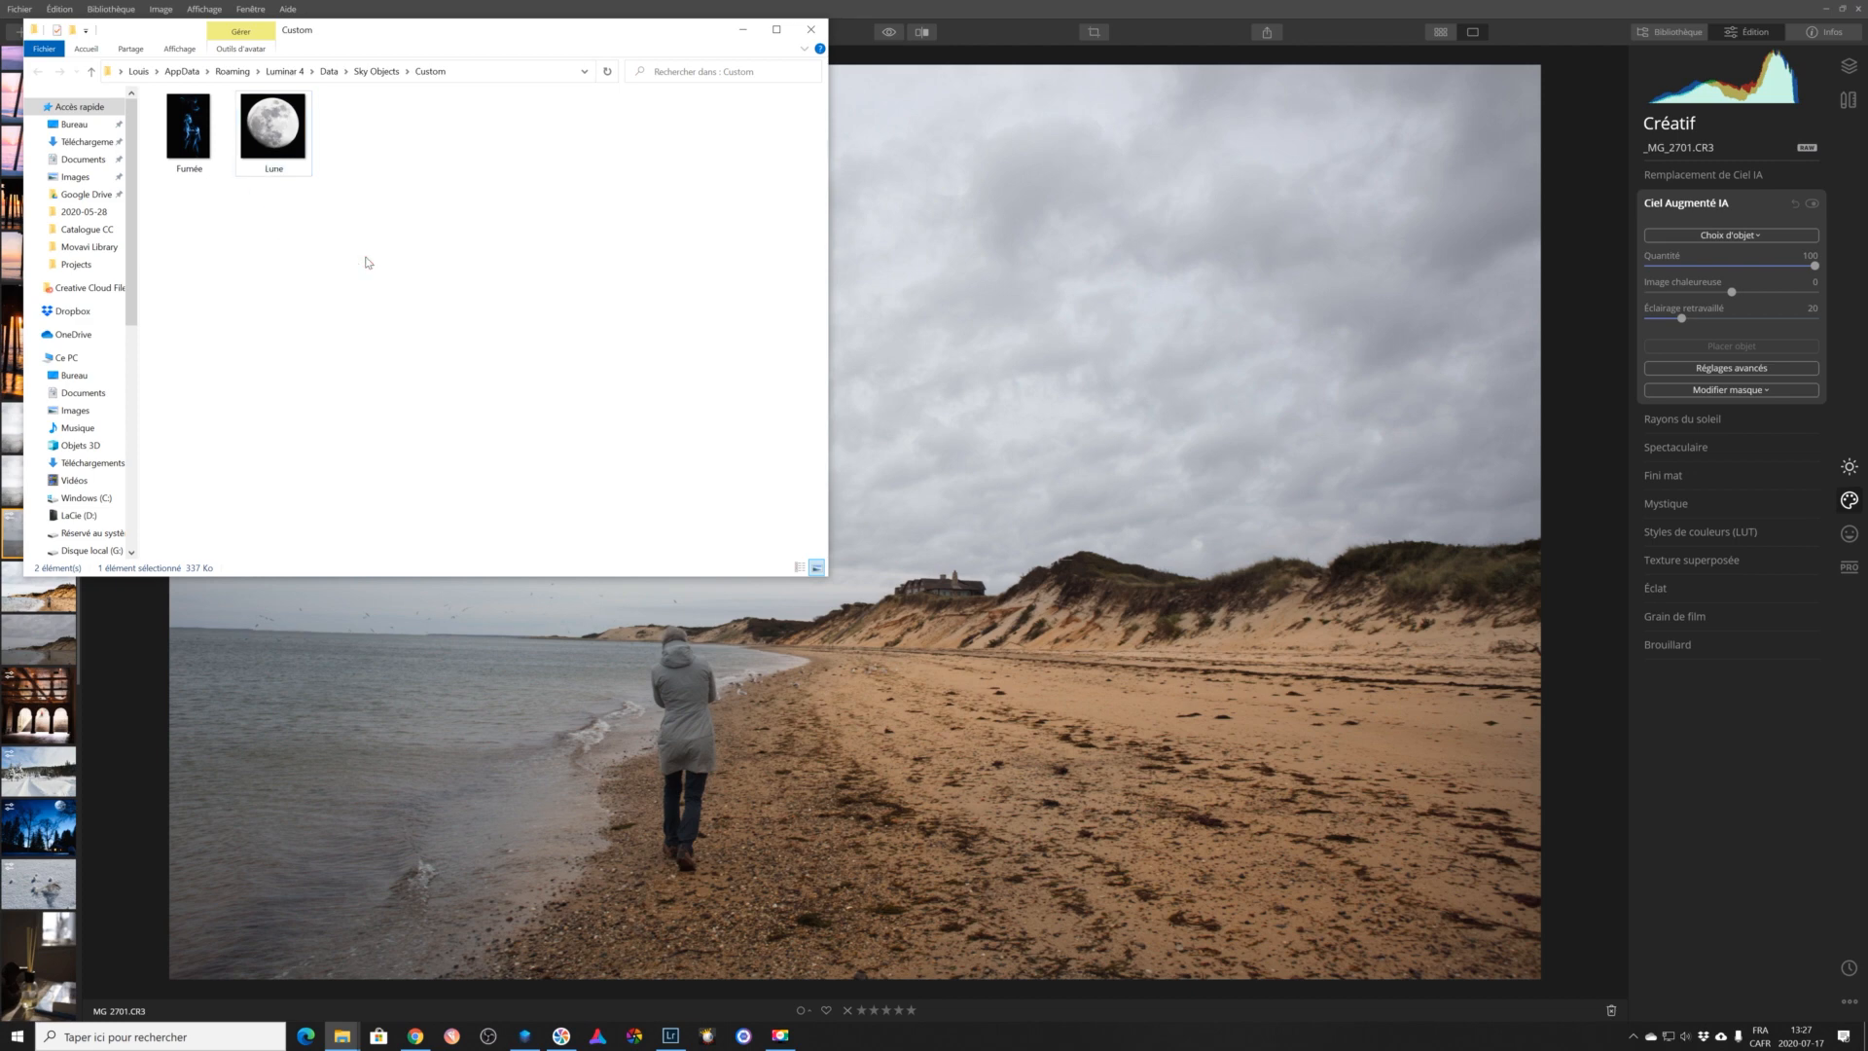
{"action": "left_click", "coordinate": [811, 31]}
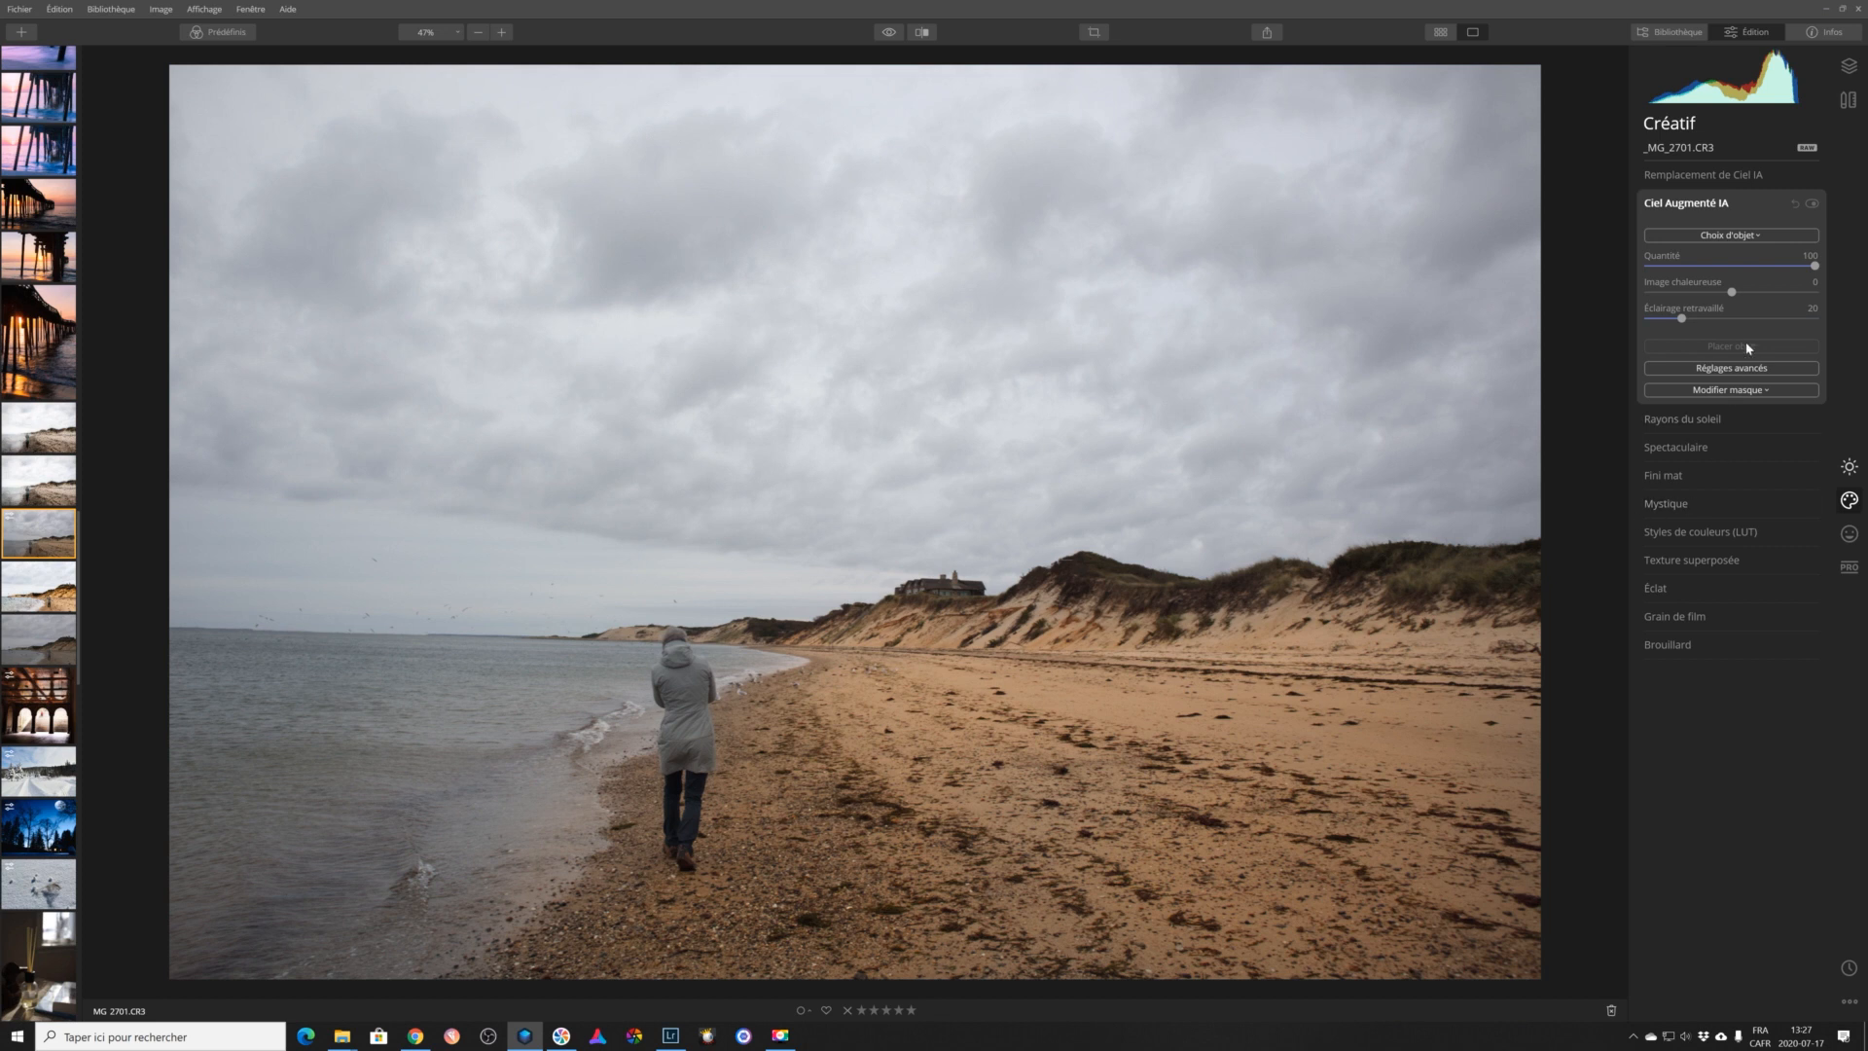
Refresh the object list of Ciel Augmenté IA and add the custom Lune object to the beach photo's sky.
{"action": "left_click", "coordinate": [1738, 236]}
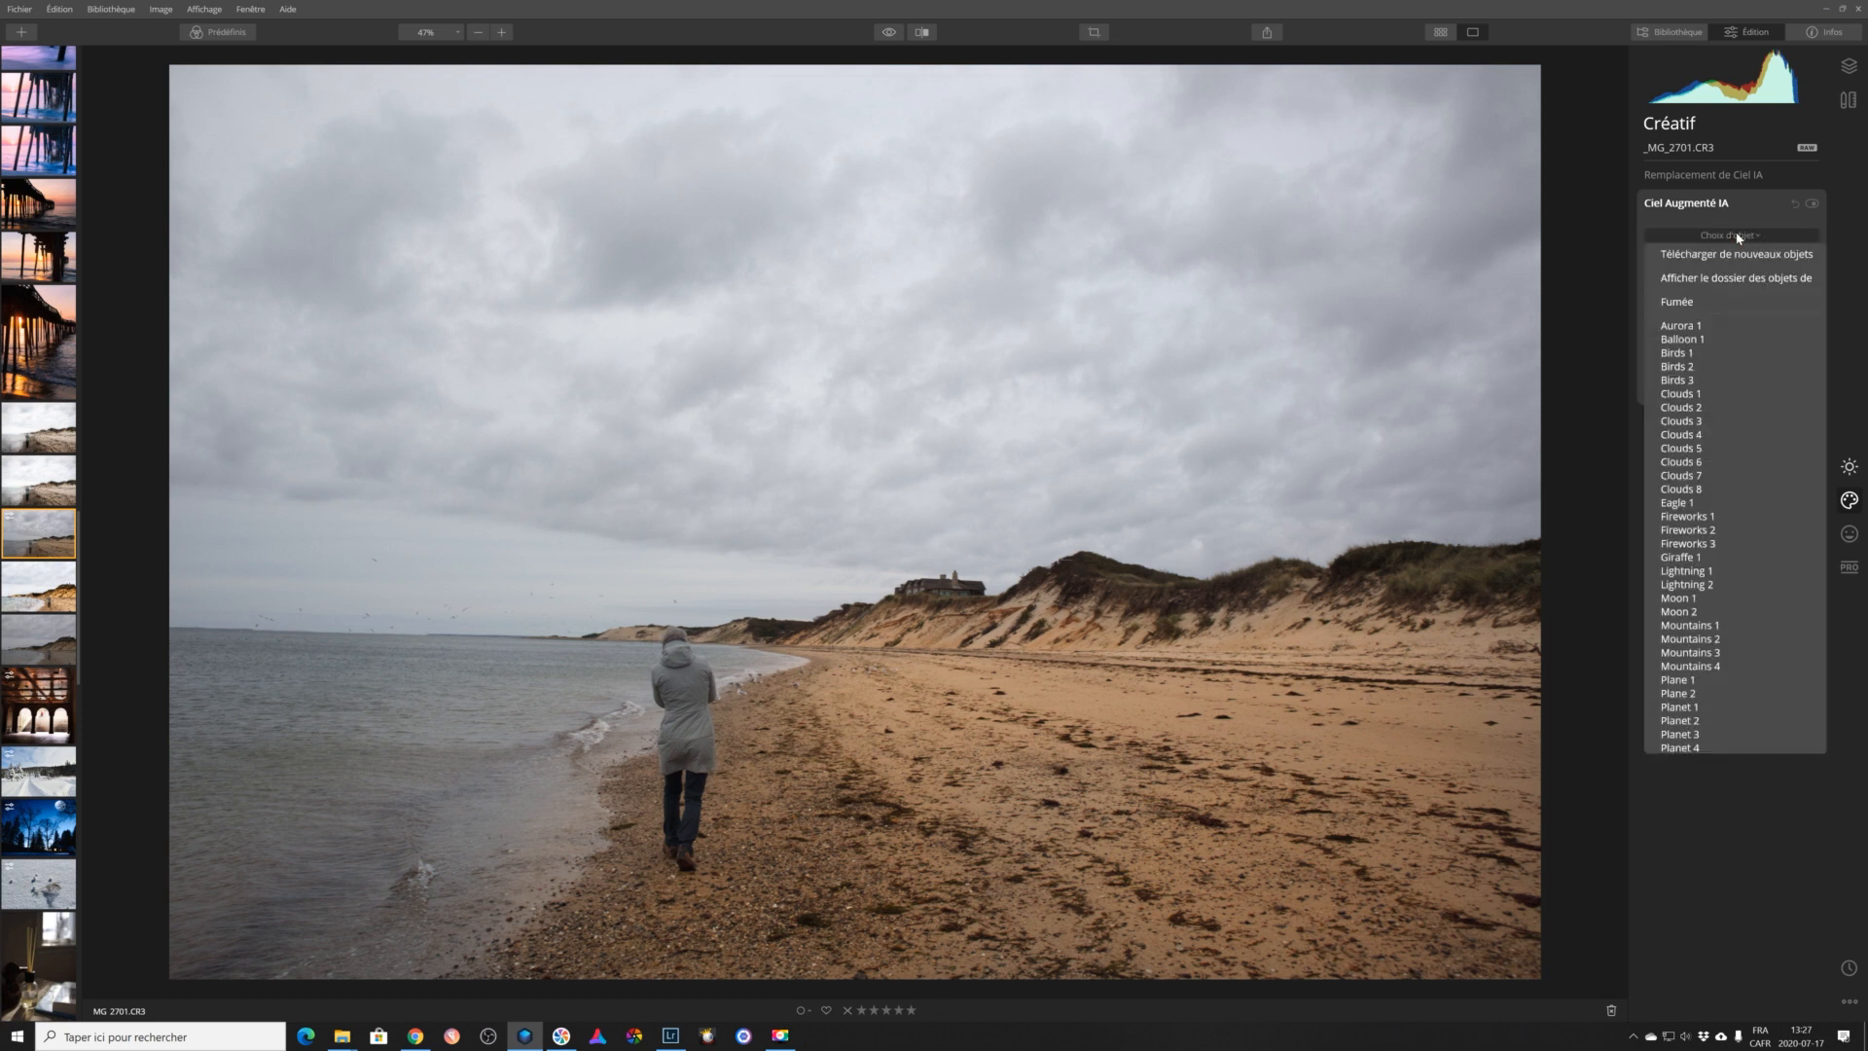
{"action": "left_click", "coordinate": [1738, 236]}
{"action": "left_click", "coordinate": [1739, 235]}
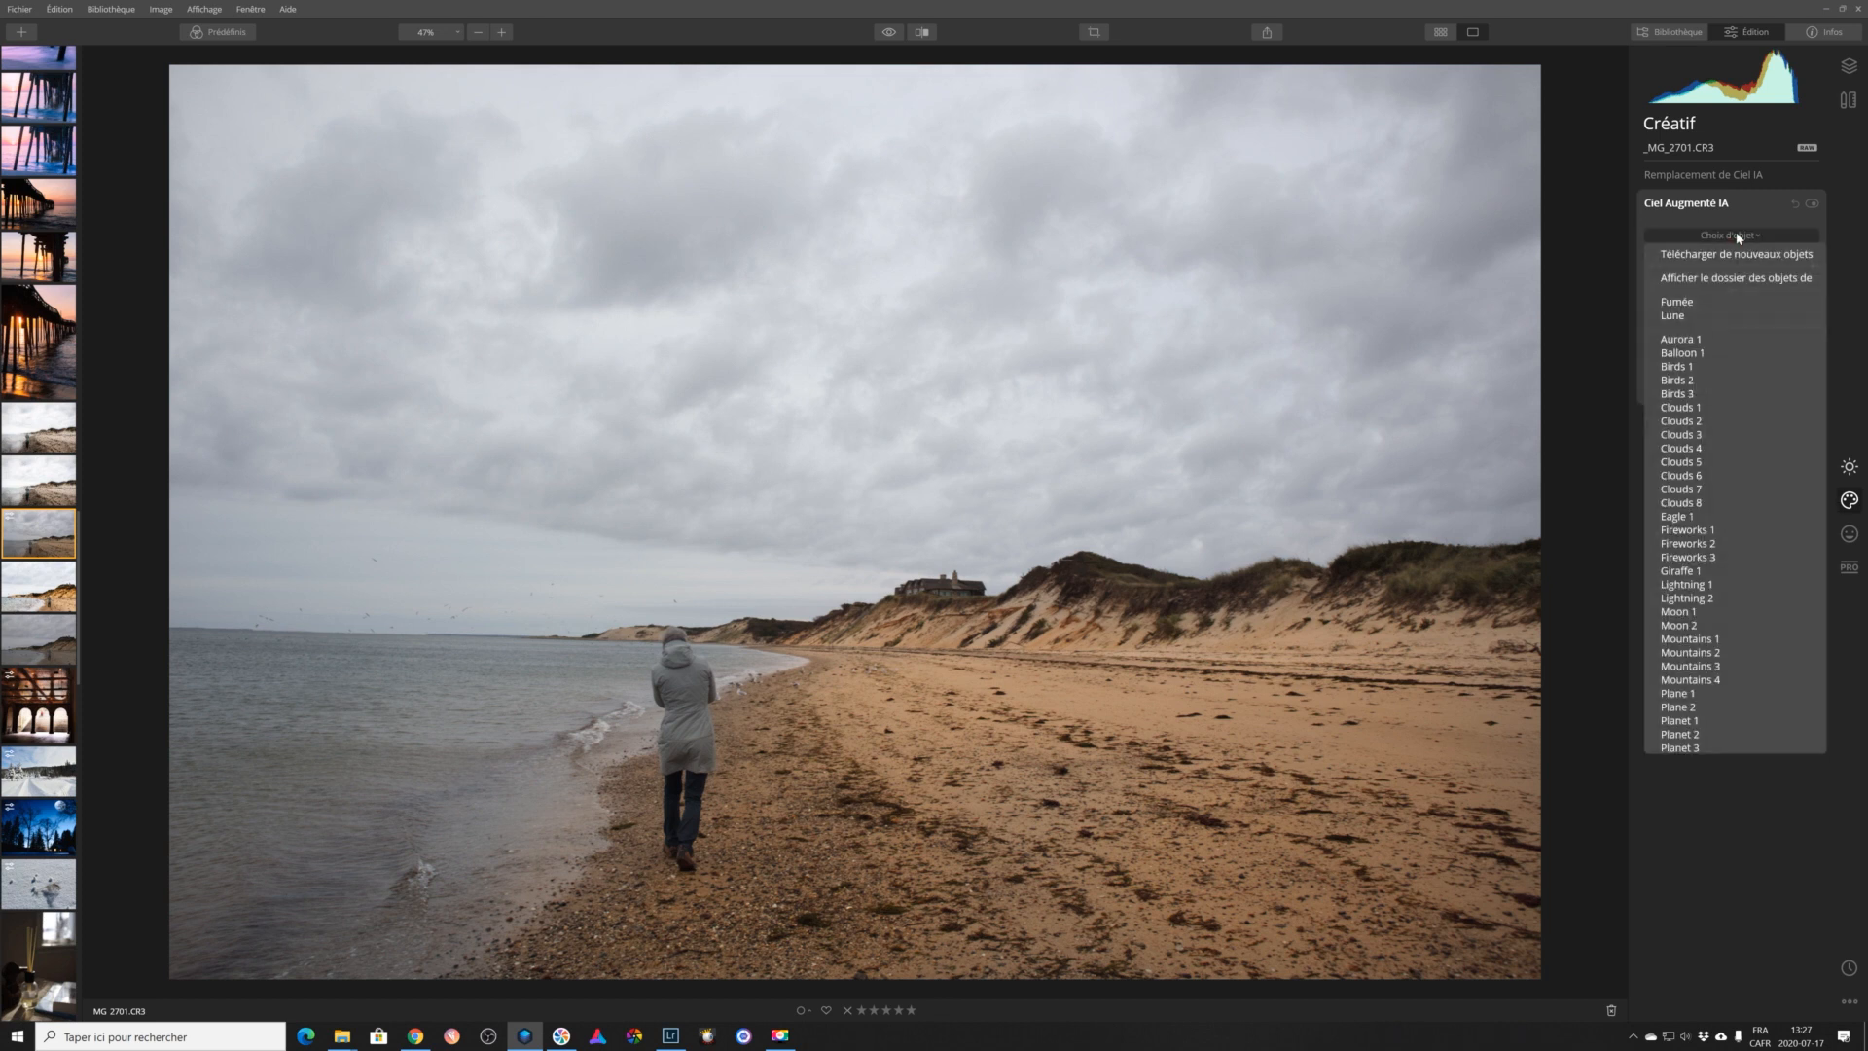
{"action": "left_click", "coordinate": [1692, 316]}
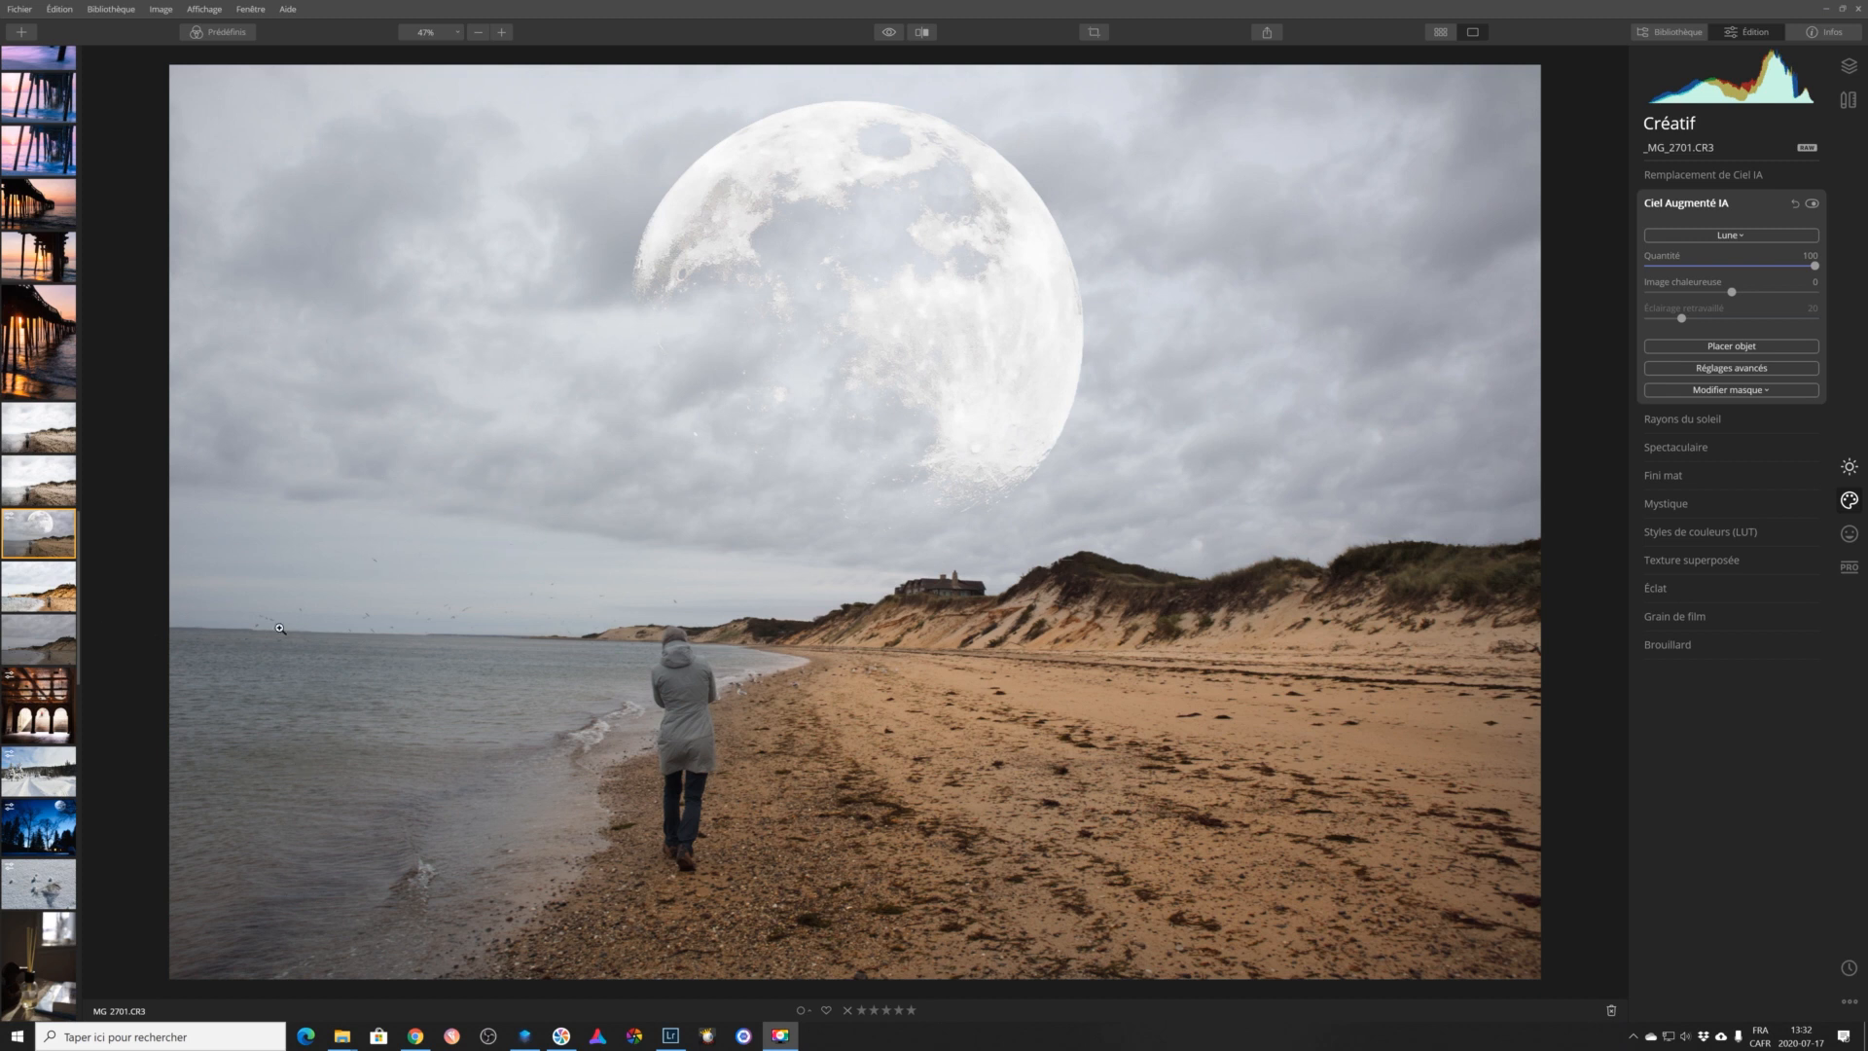
Switch to Chrome and examine the AI Augmented Sky Tool manual page, including its available languages, custom object notes and advanced controls.
{"action": "left_click", "coordinate": [414, 1037]}
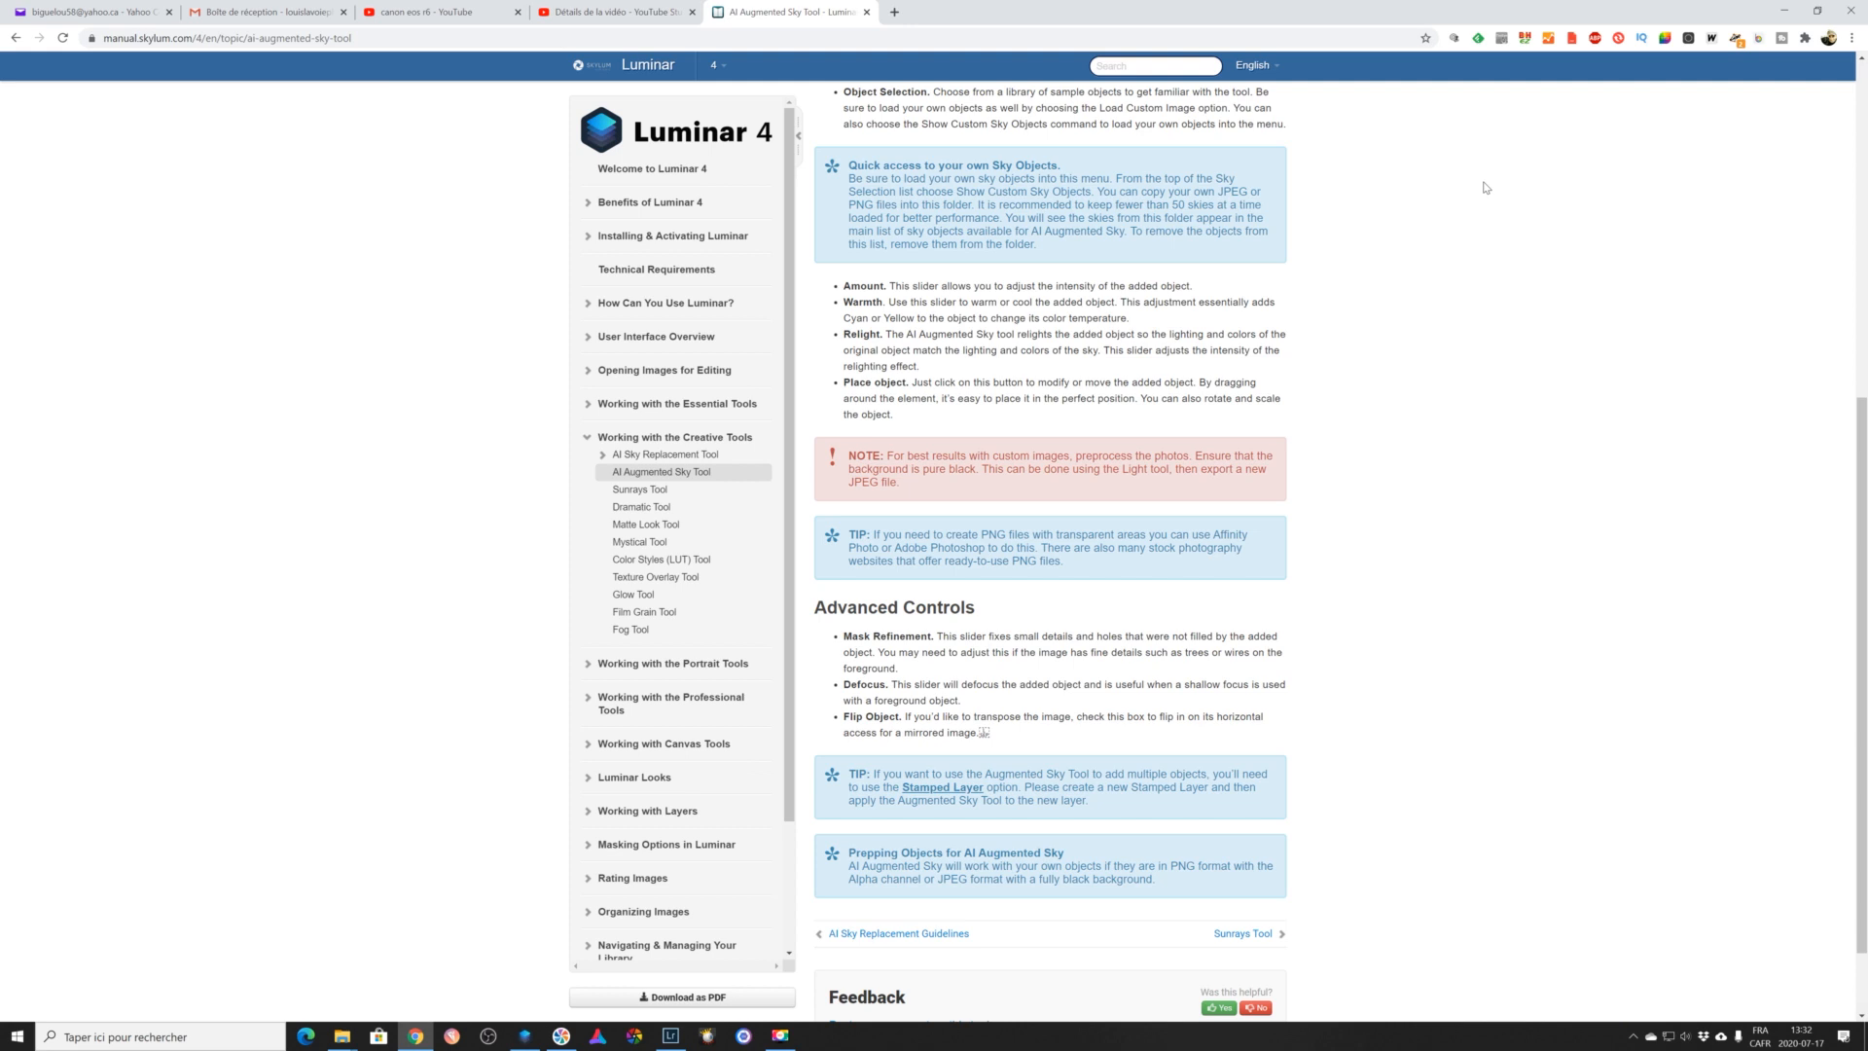
{"action": "scroll", "coordinate": [1485, 187], "scroll_direction": "up", "scroll_amount": 4}
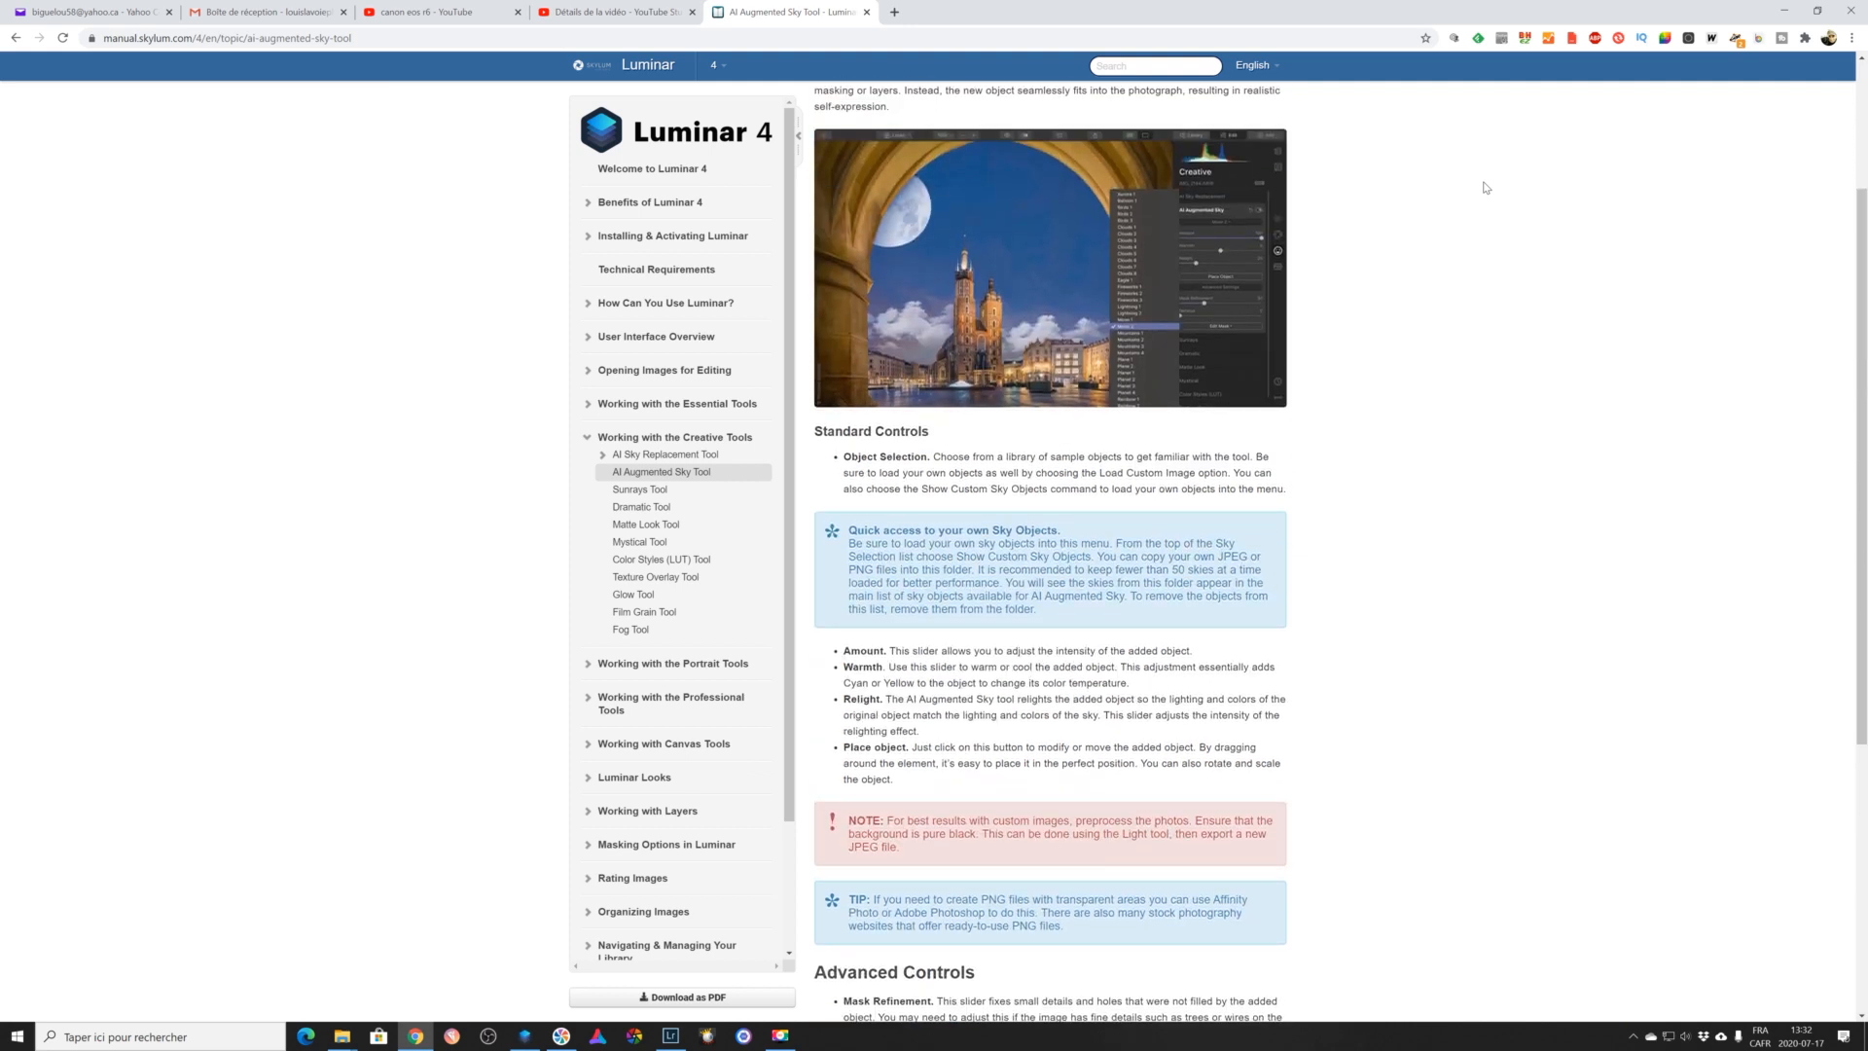
{"action": "scroll", "coordinate": [1486, 186], "scroll_direction": "down", "scroll_amount": 1}
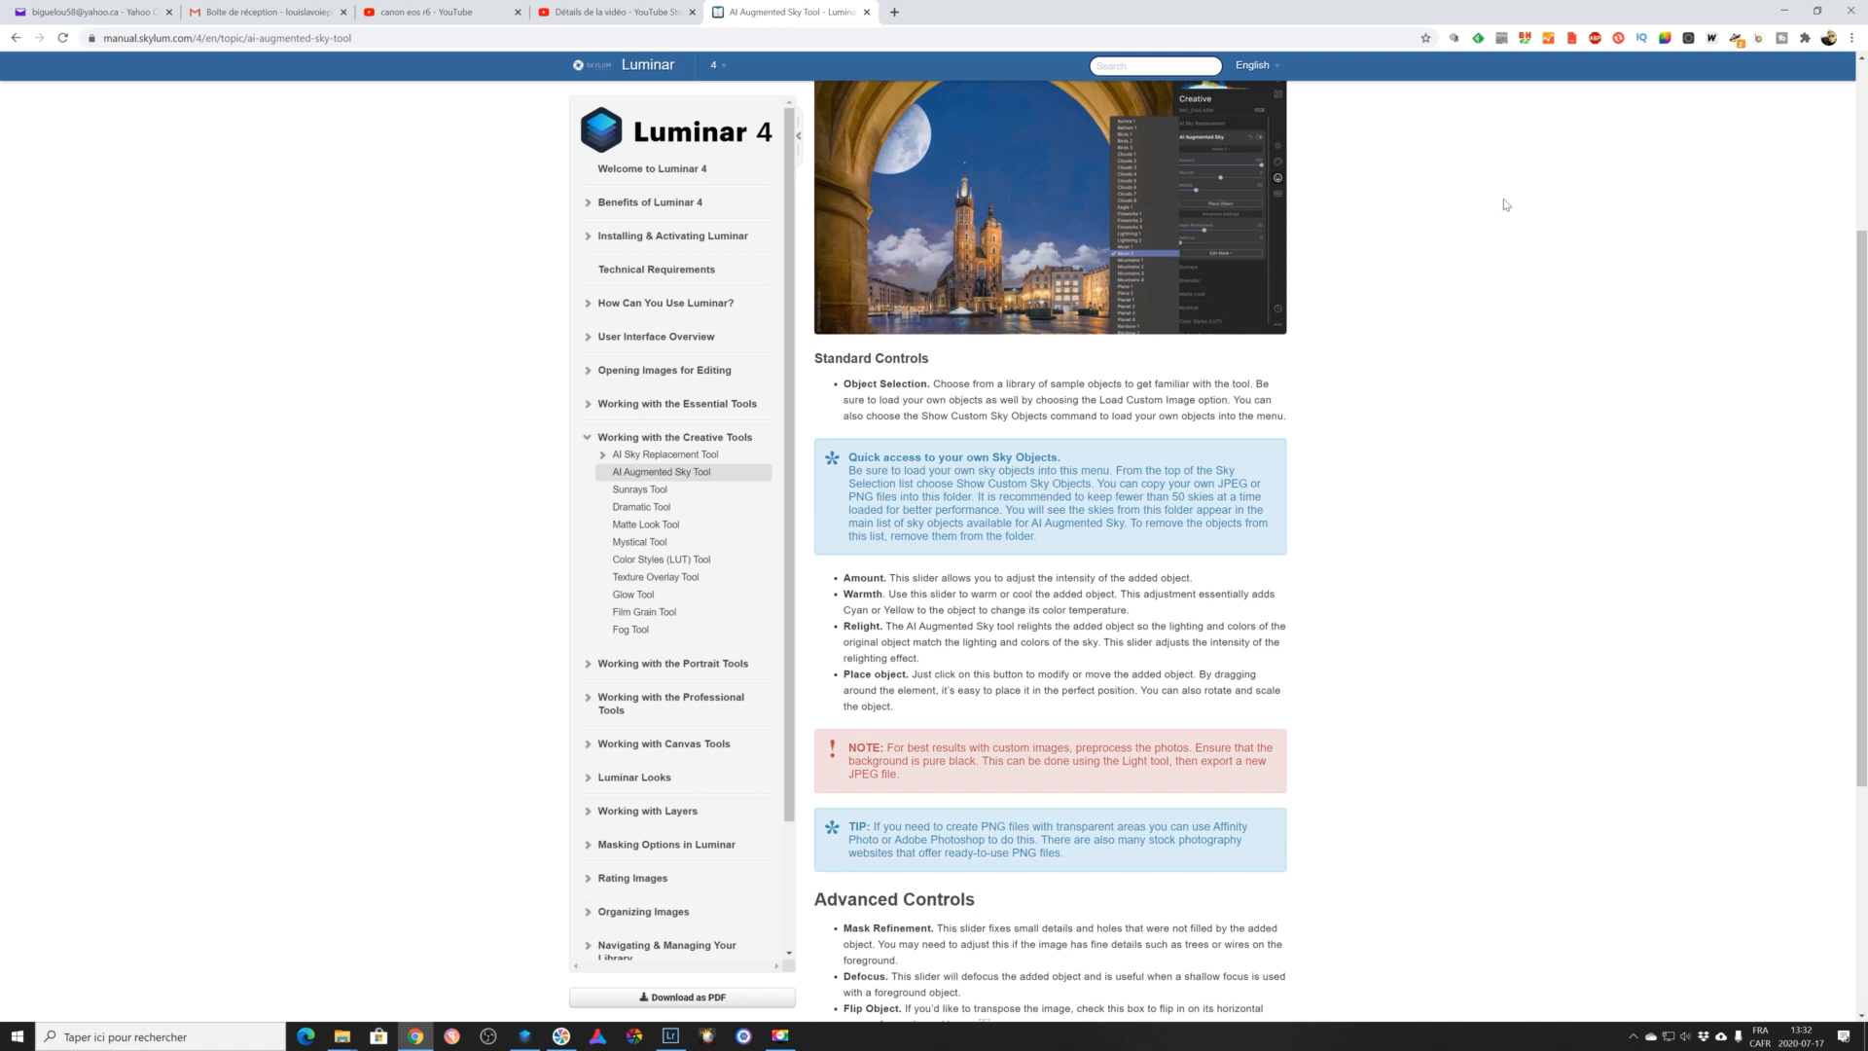
{"action": "left_click", "coordinate": [1273, 66]}
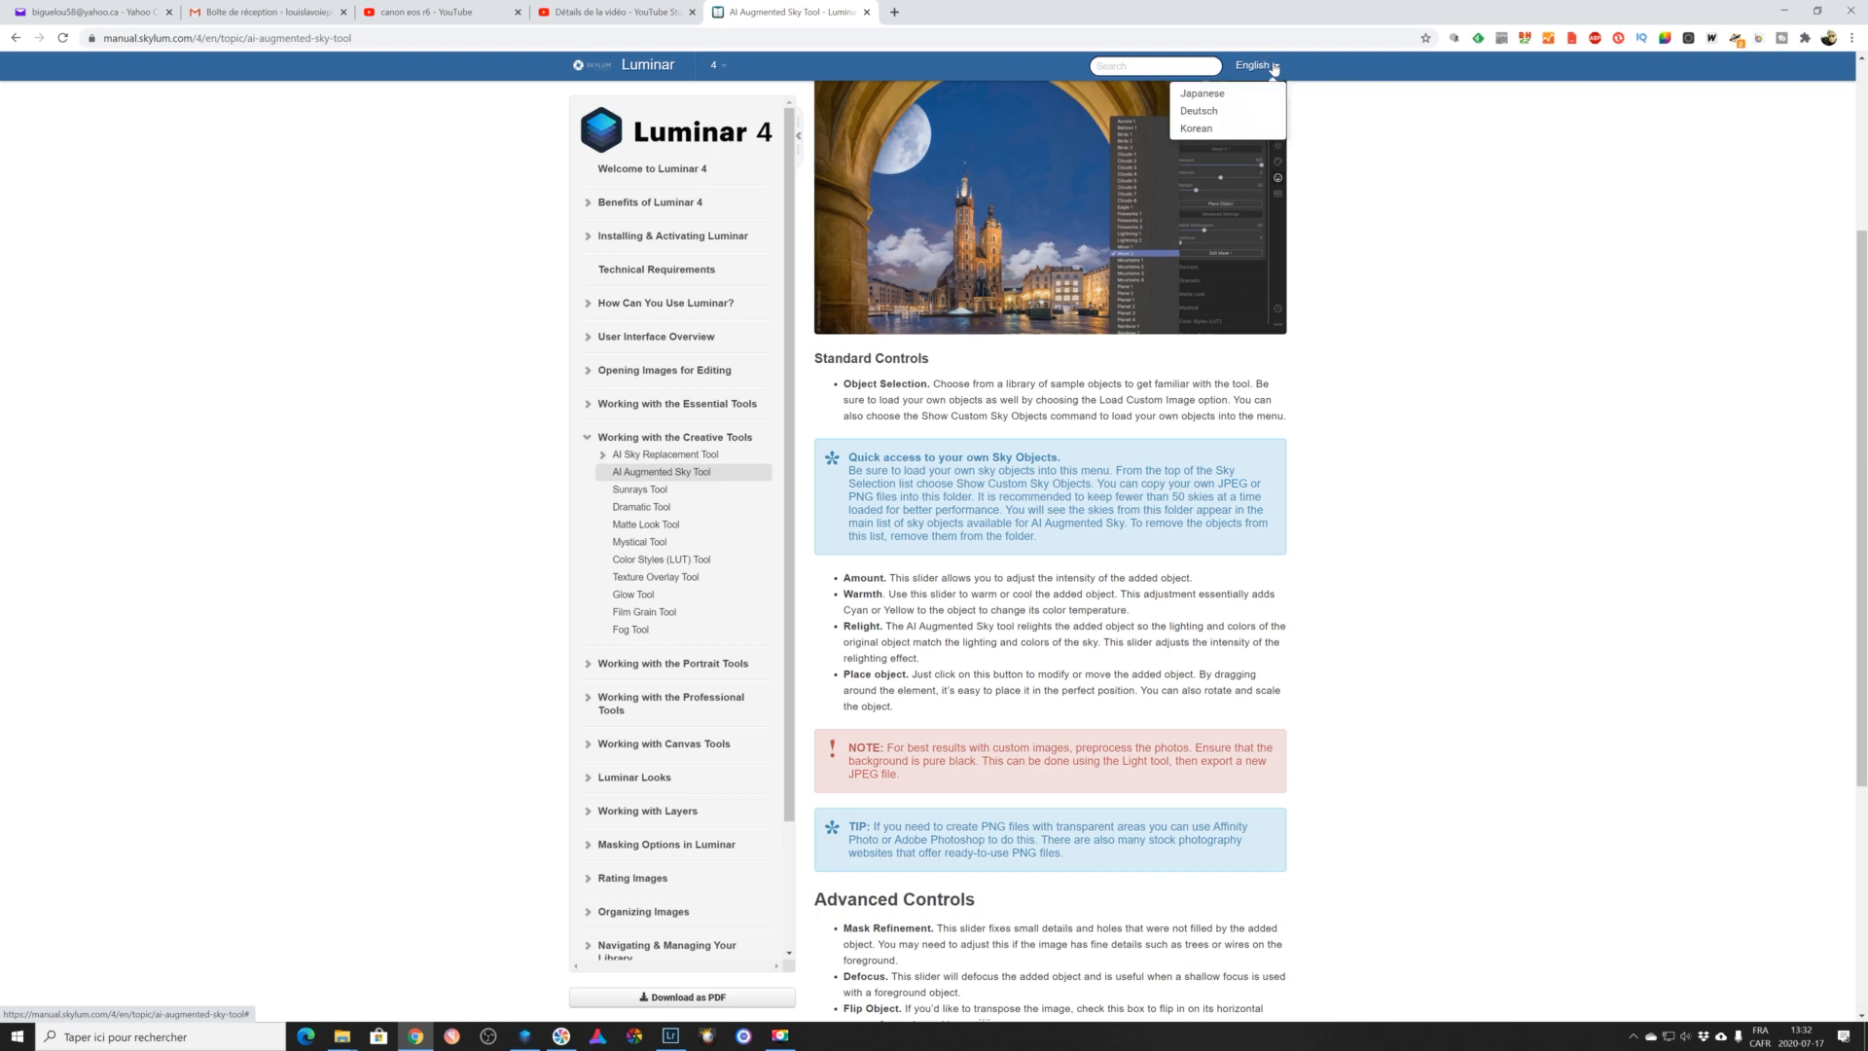
{"action": "left_click", "coordinate": [1273, 66]}
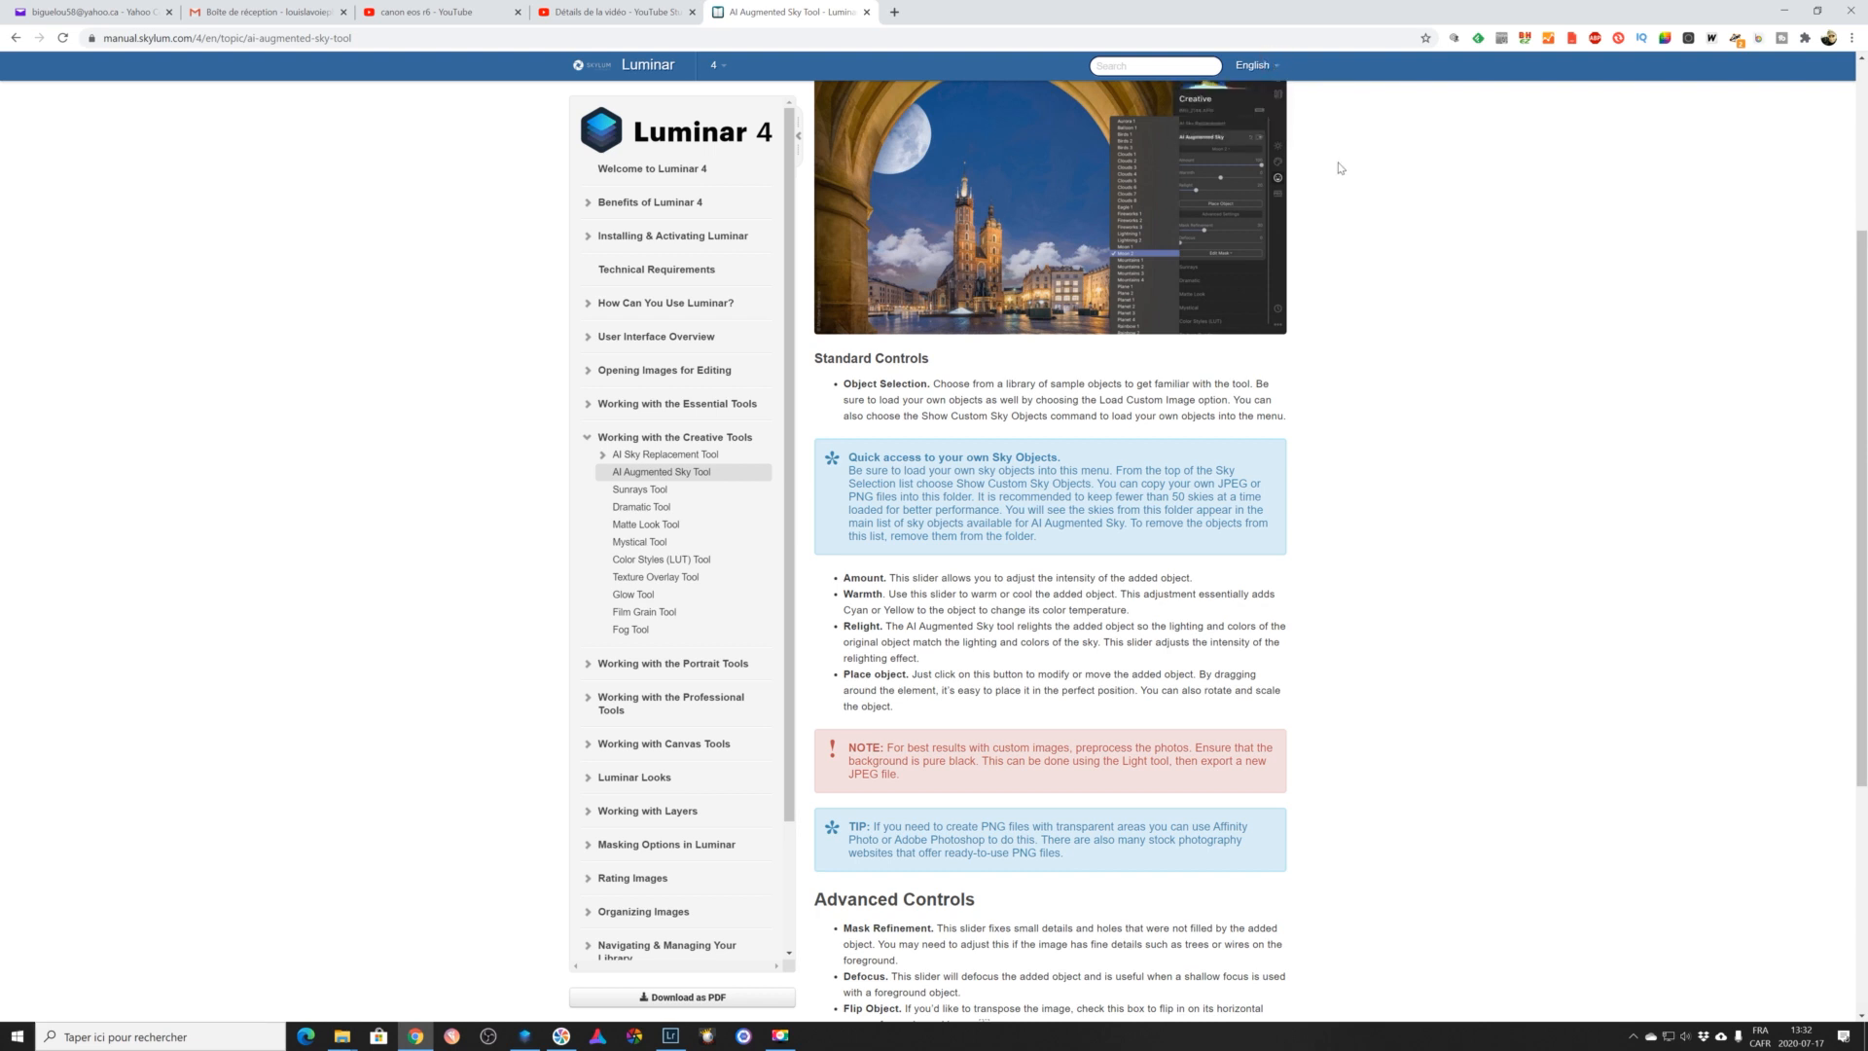
{"action": "scroll", "coordinate": [1338, 168], "scroll_direction": "down", "scroll_amount": 1}
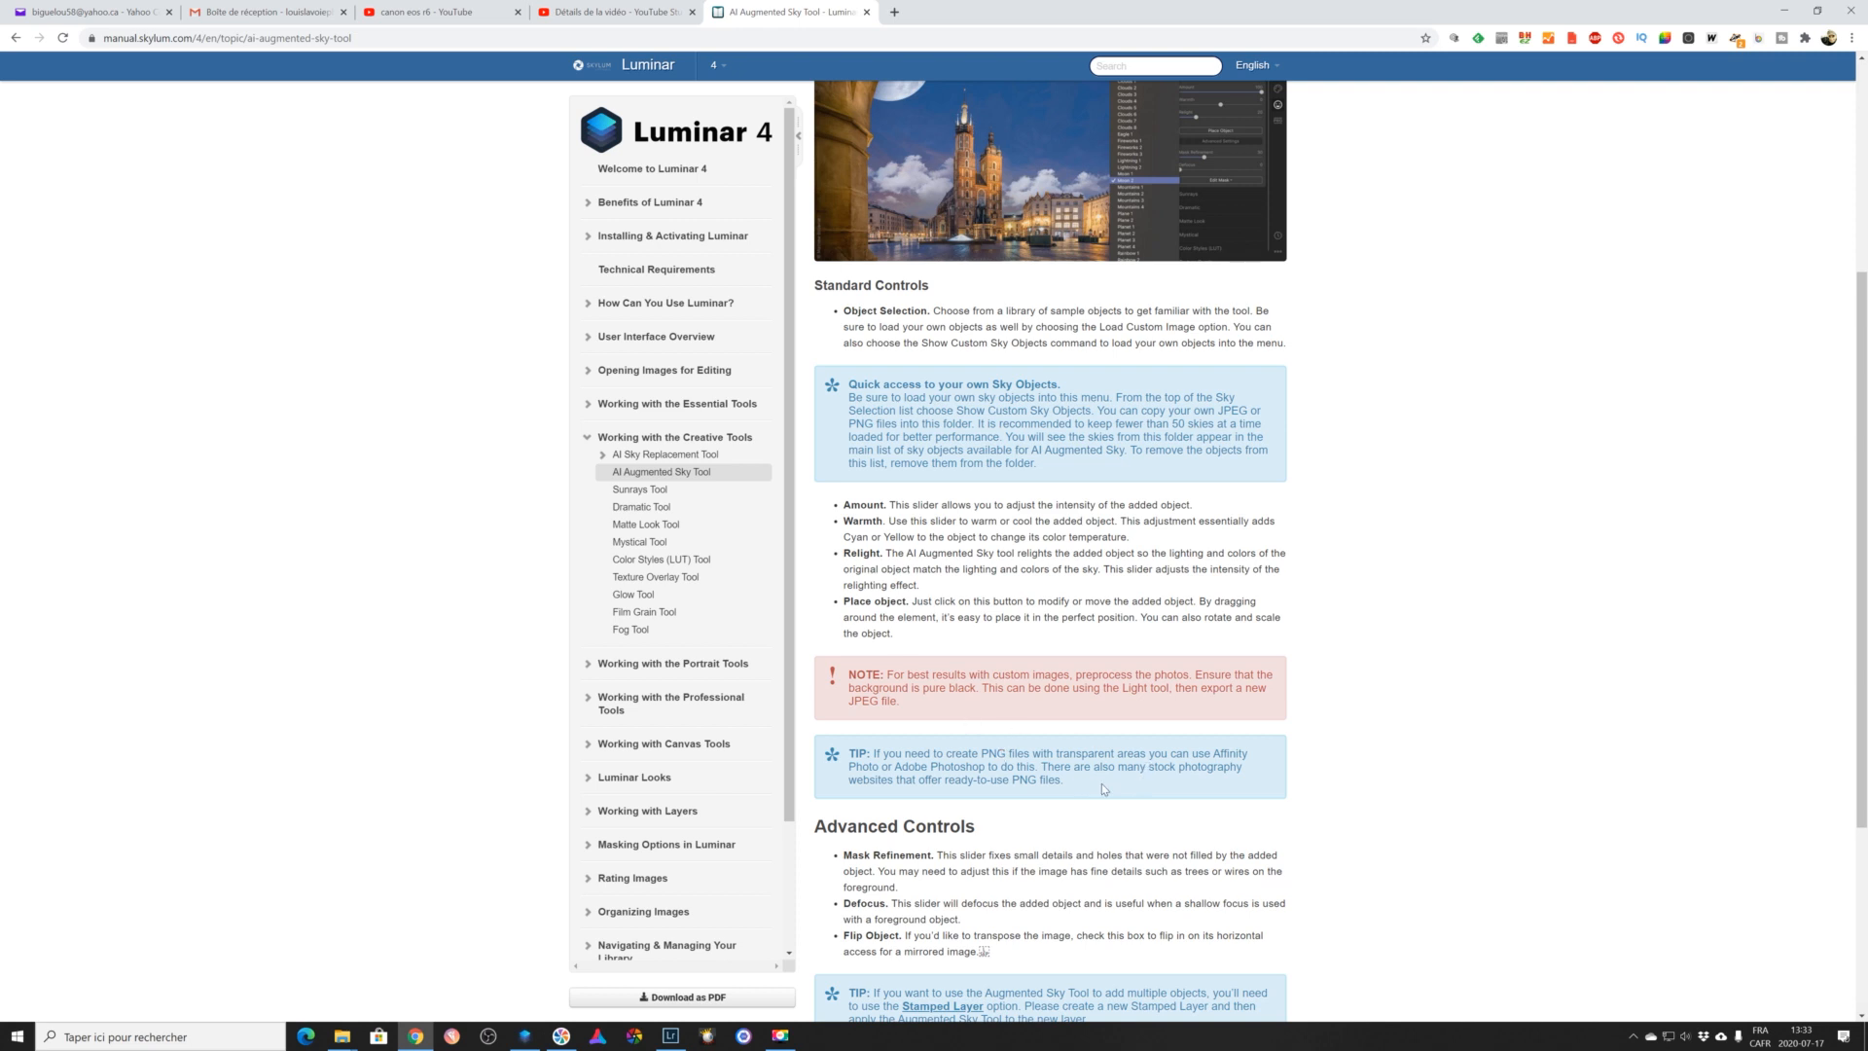
{"action": "scroll", "coordinate": [1109, 769], "scroll_direction": "down", "scroll_amount": 2}
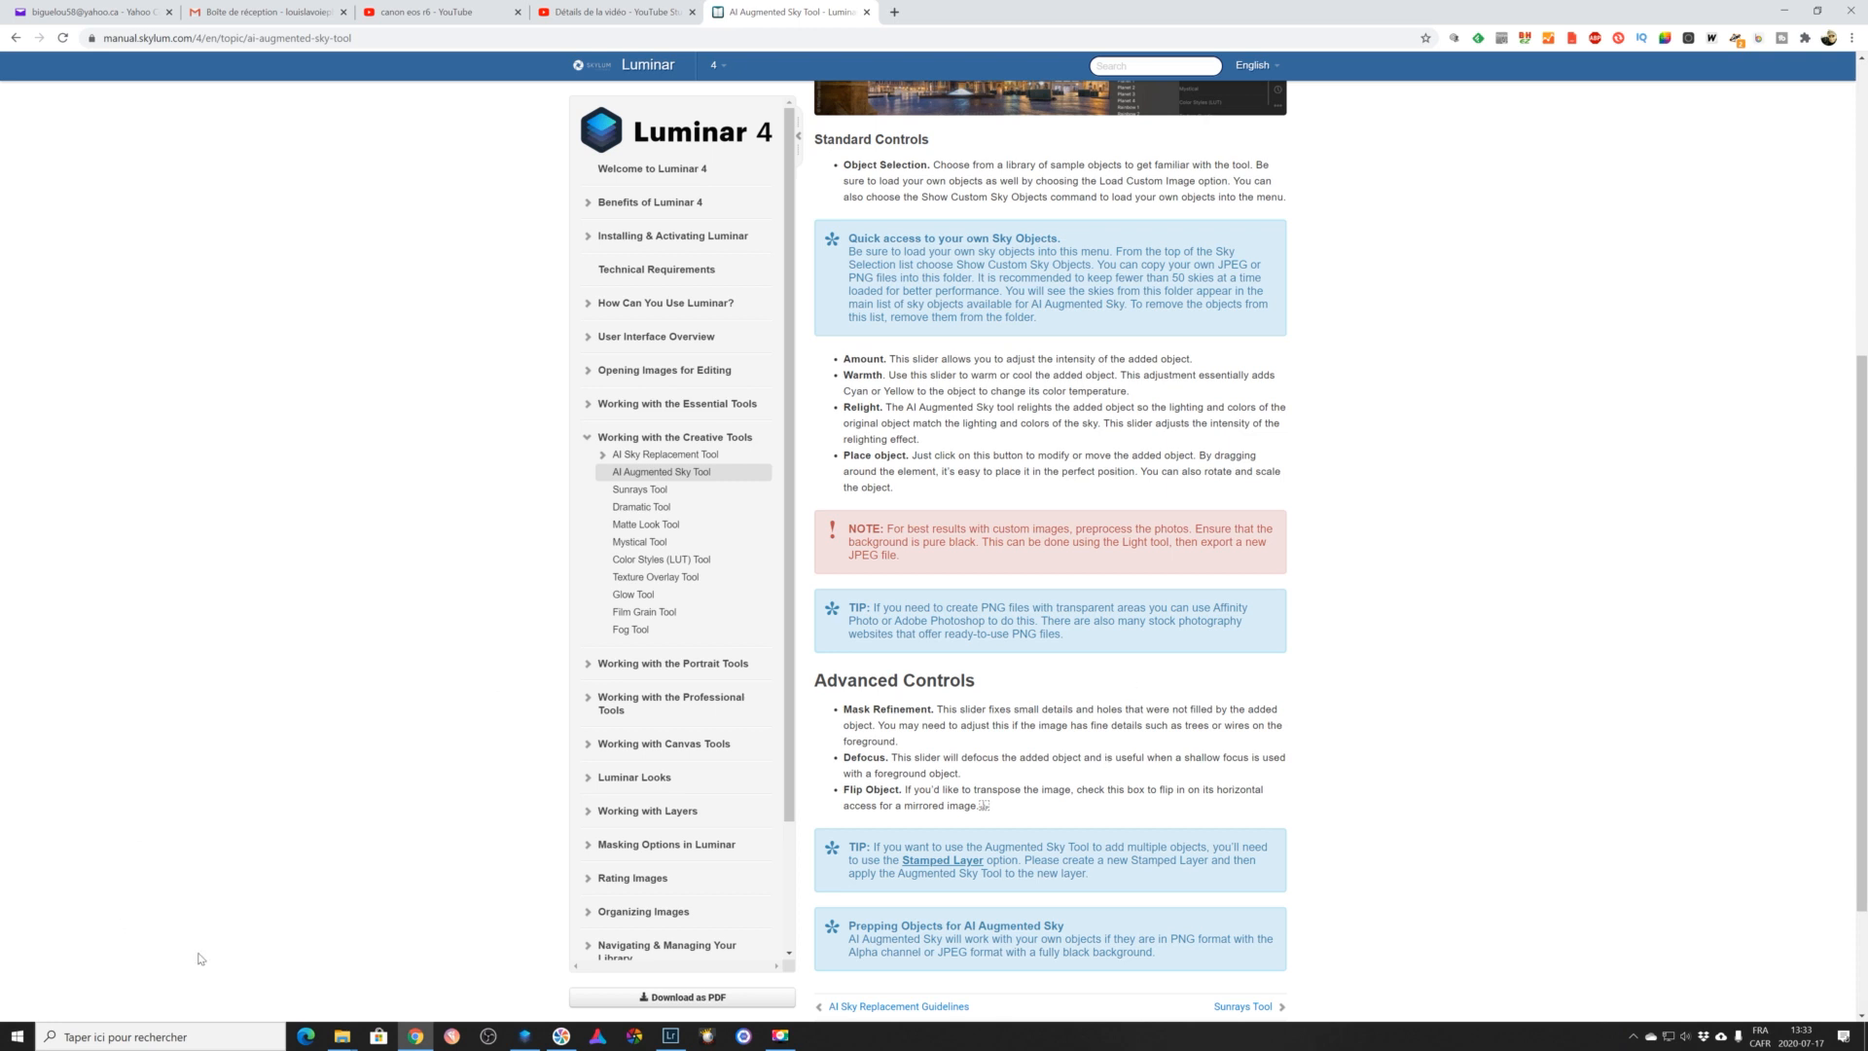
{"action": "mouse_move", "coordinate": [343, 1037]}
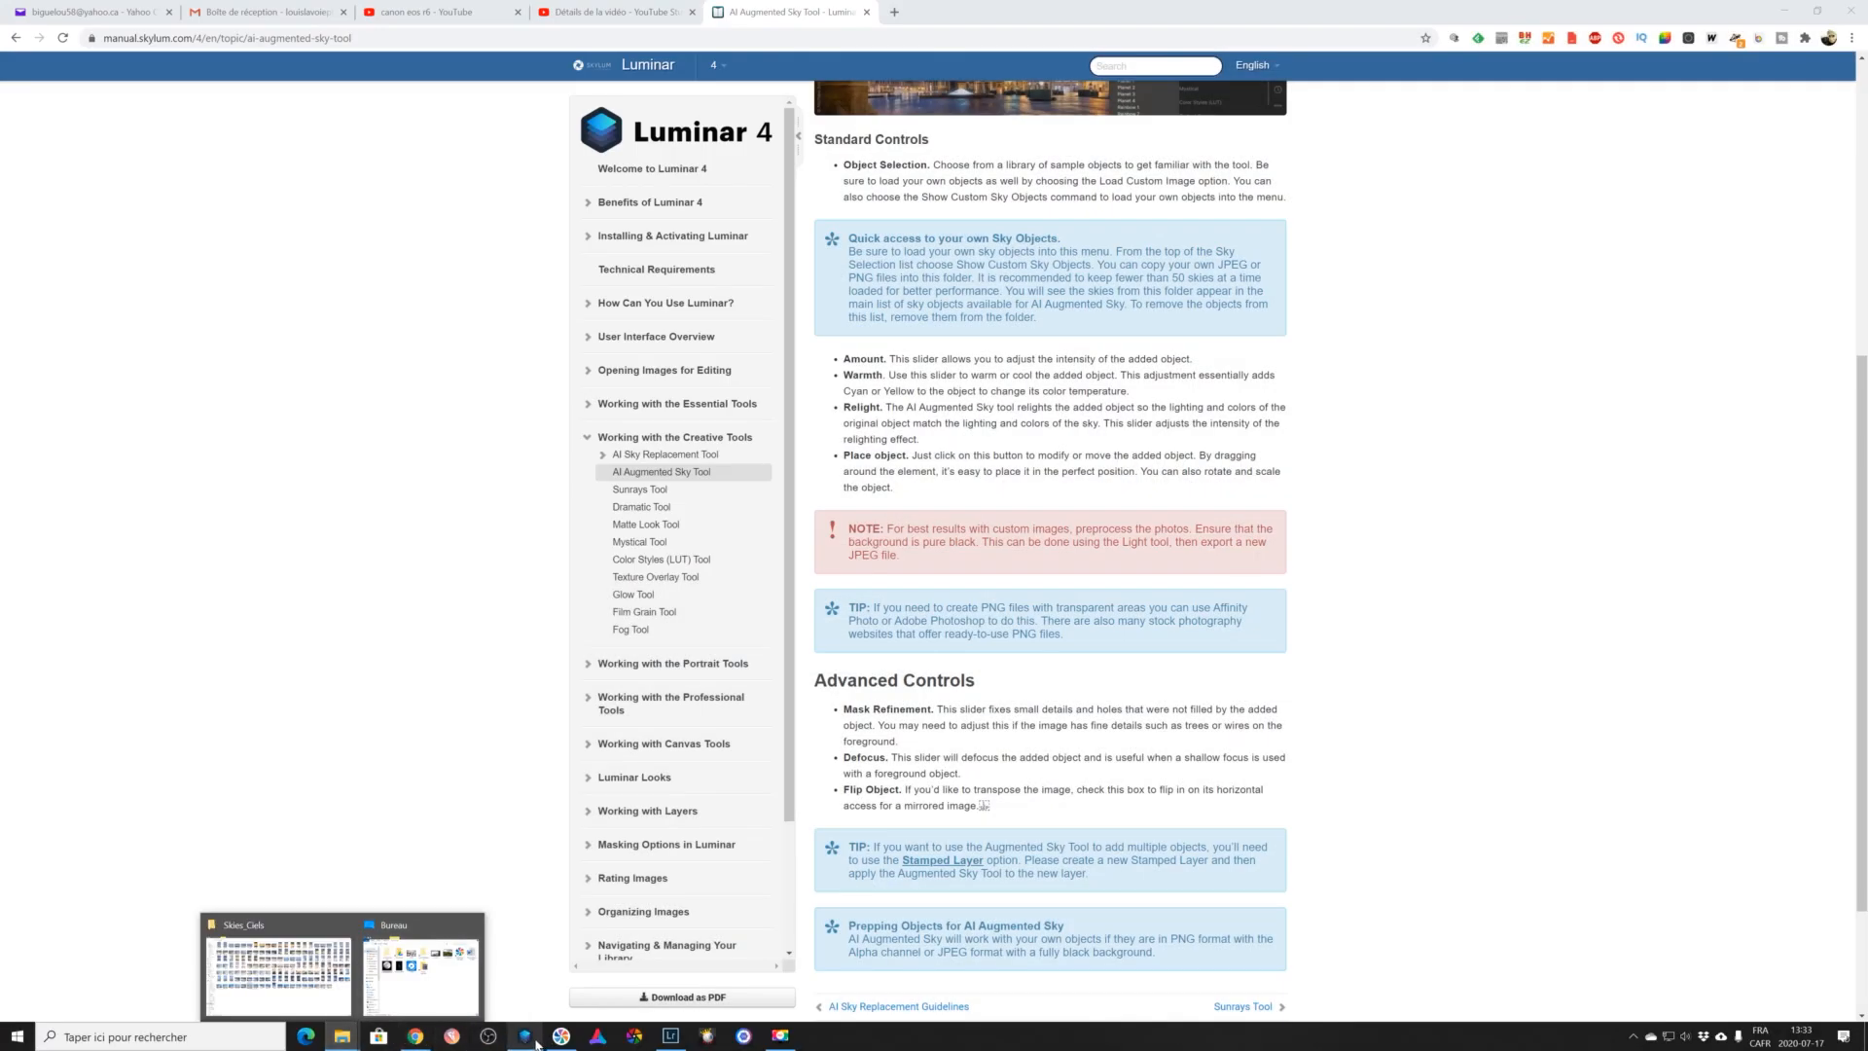
Switch back to Luminar 4, show the custom objects folder of Ciel Augmenté IA to check its files, and close it.
{"action": "left_click", "coordinate": [525, 1037]}
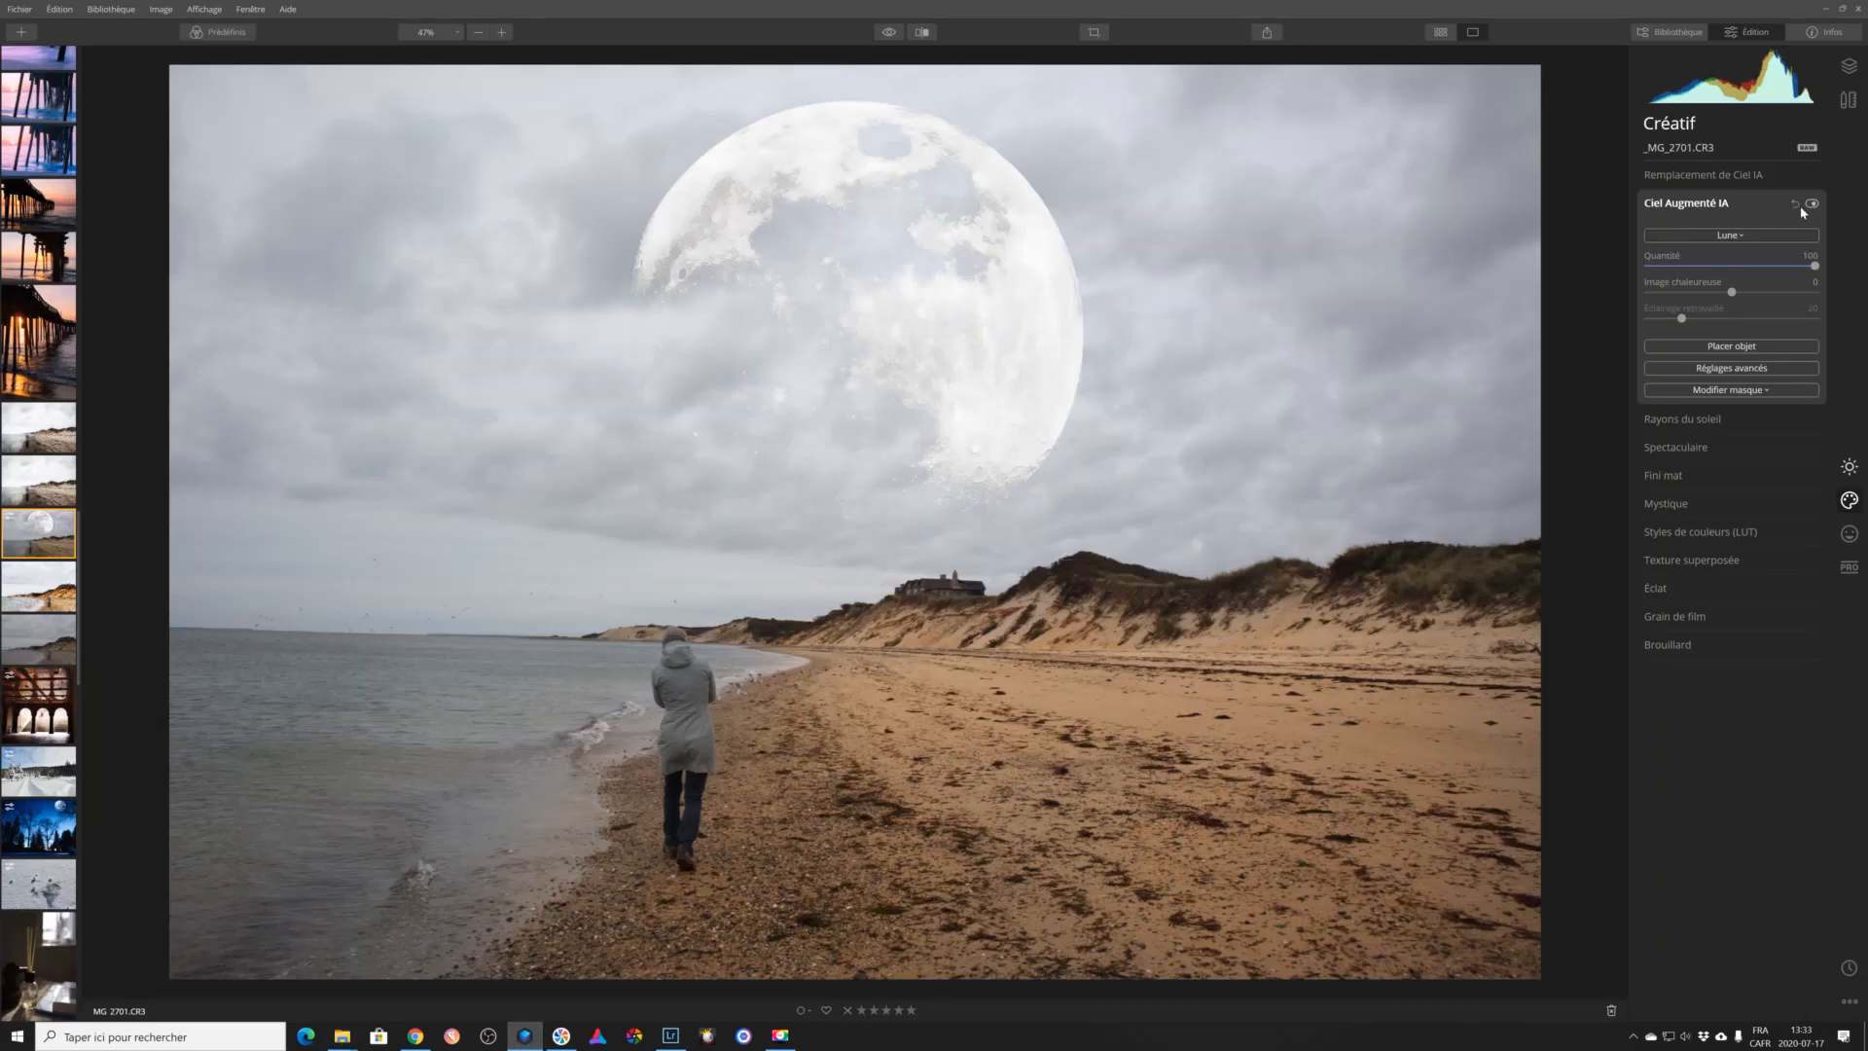
{"action": "left_click", "coordinate": [1763, 237]}
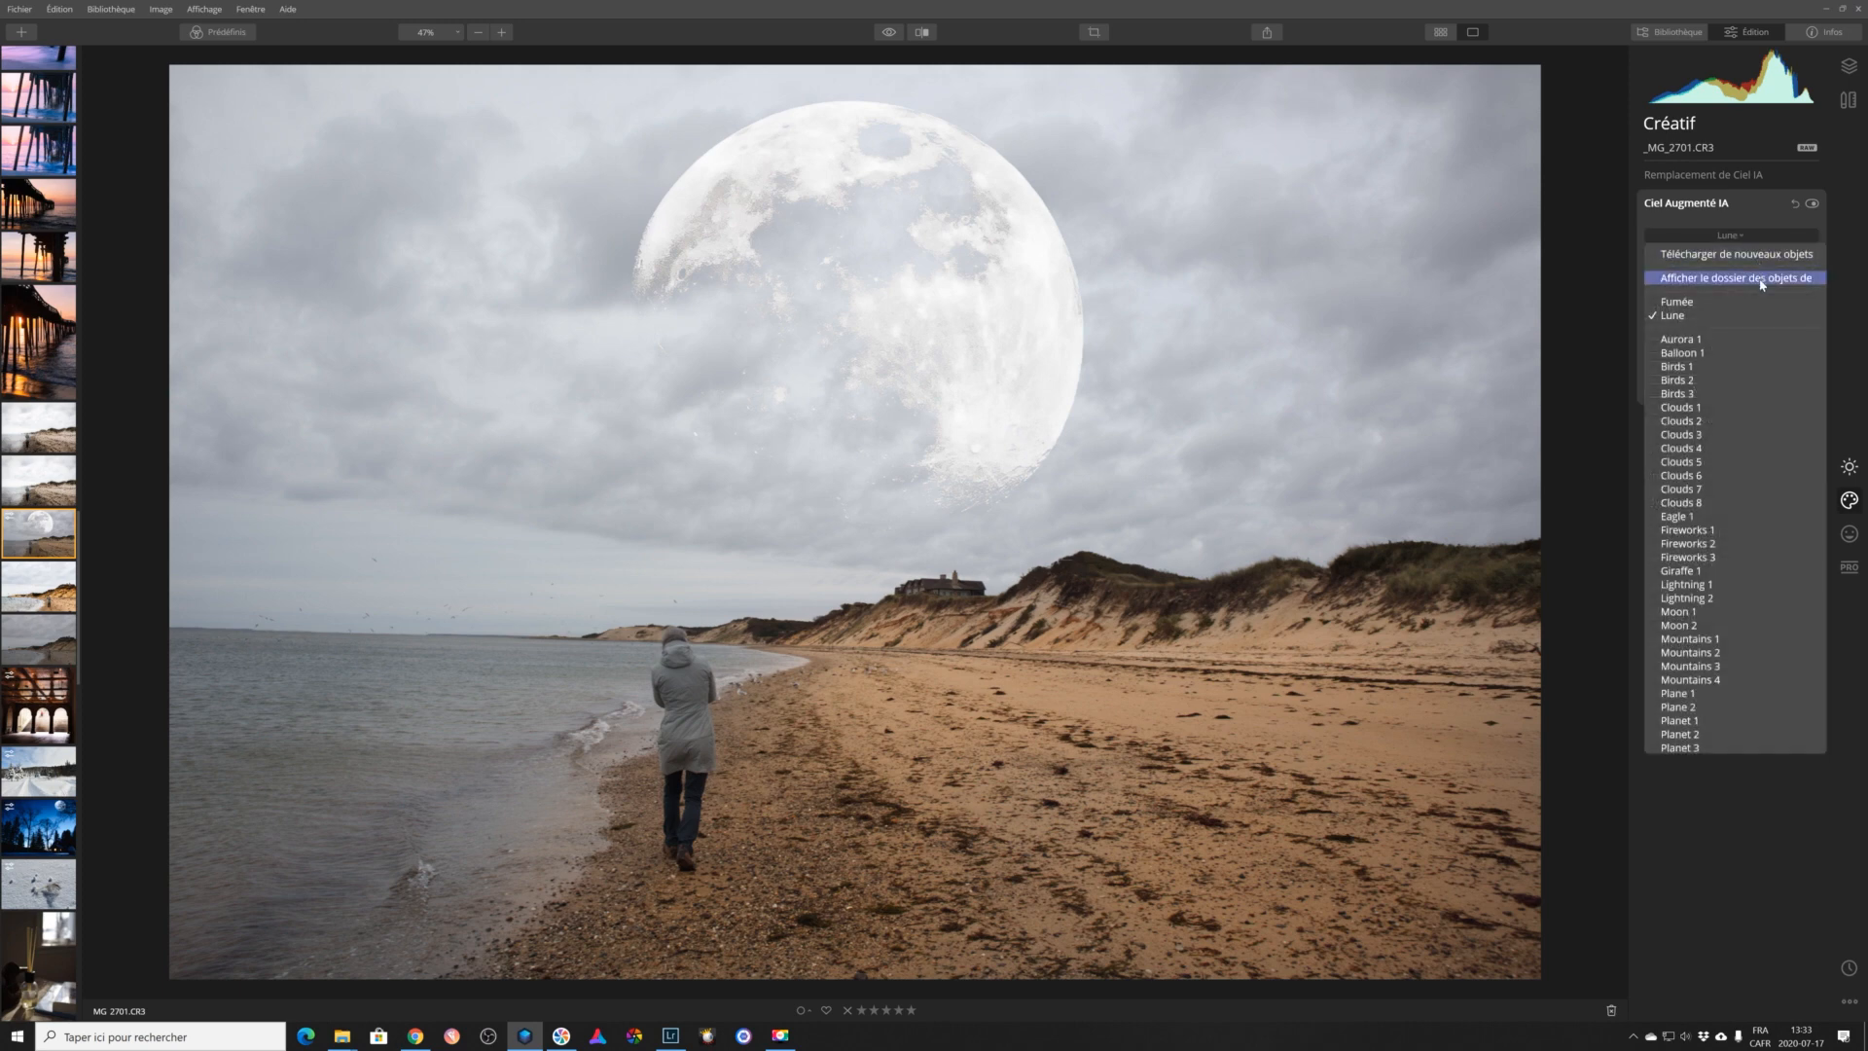
{"action": "left_click", "coordinate": [1761, 282]}
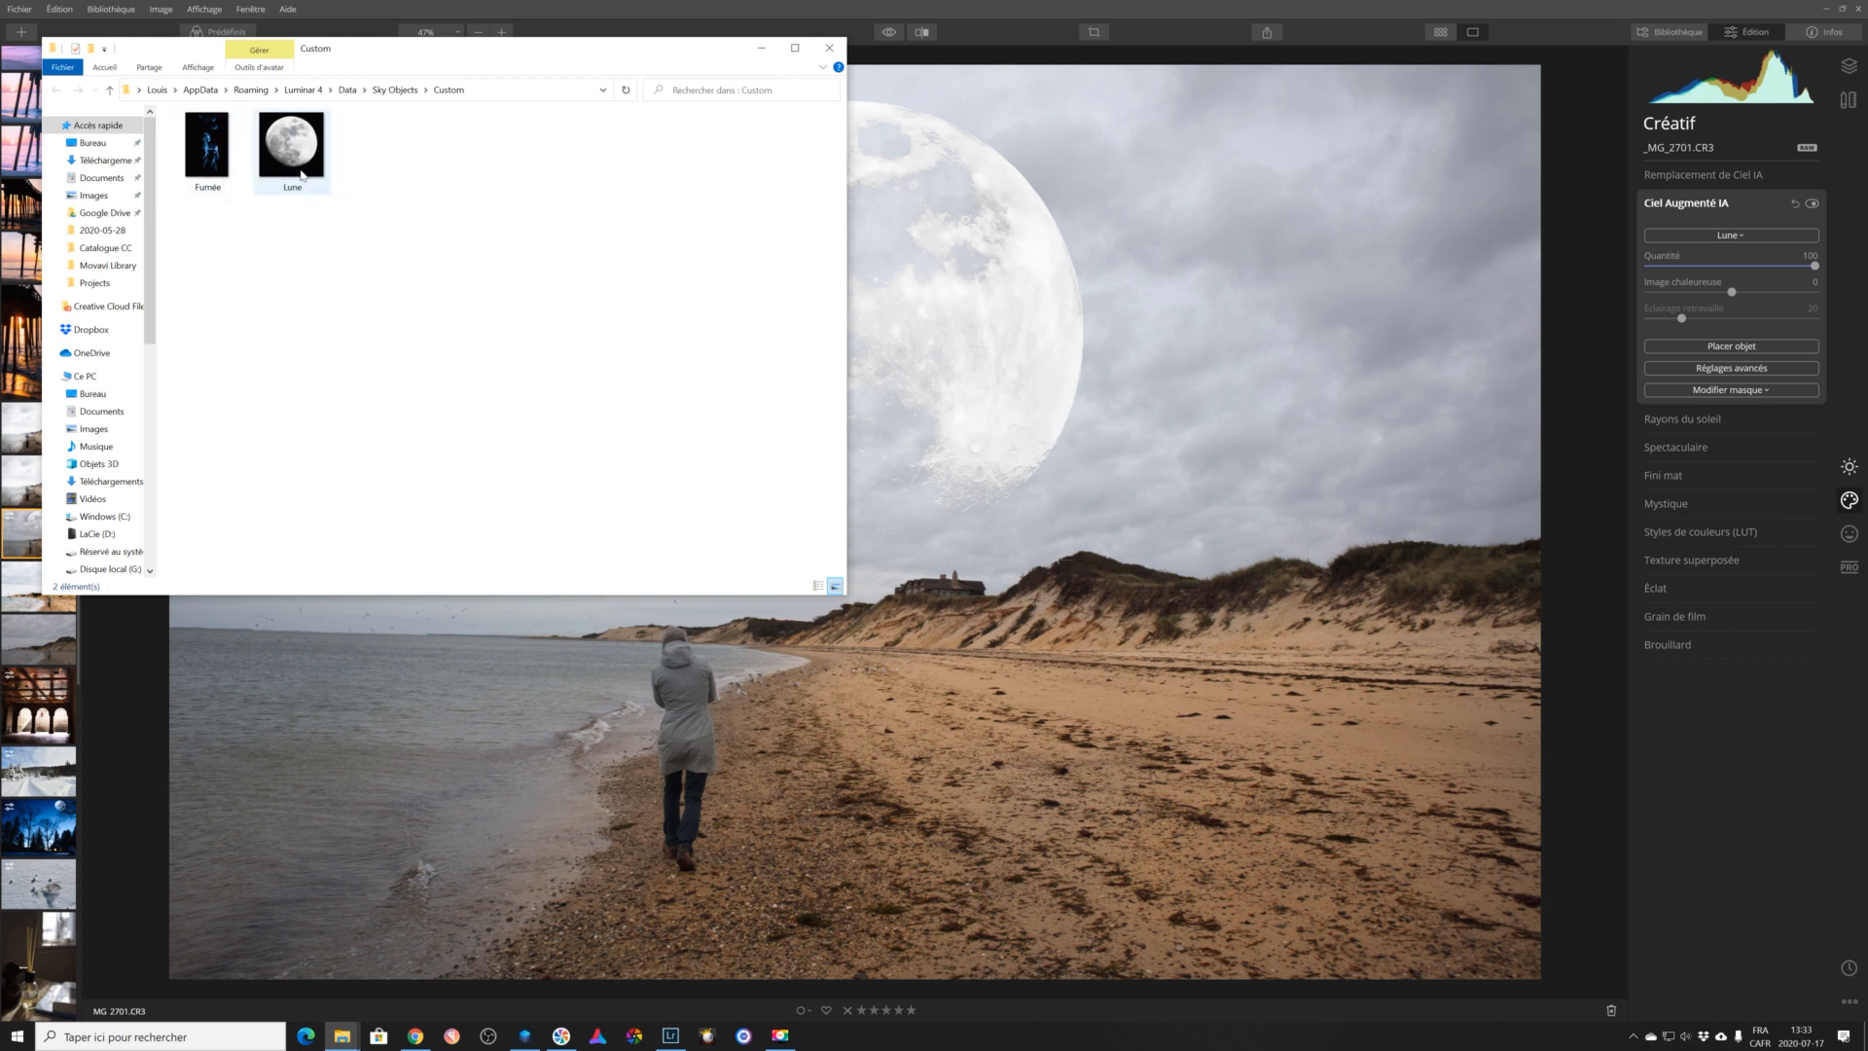
{"action": "left_click", "coordinate": [829, 47]}
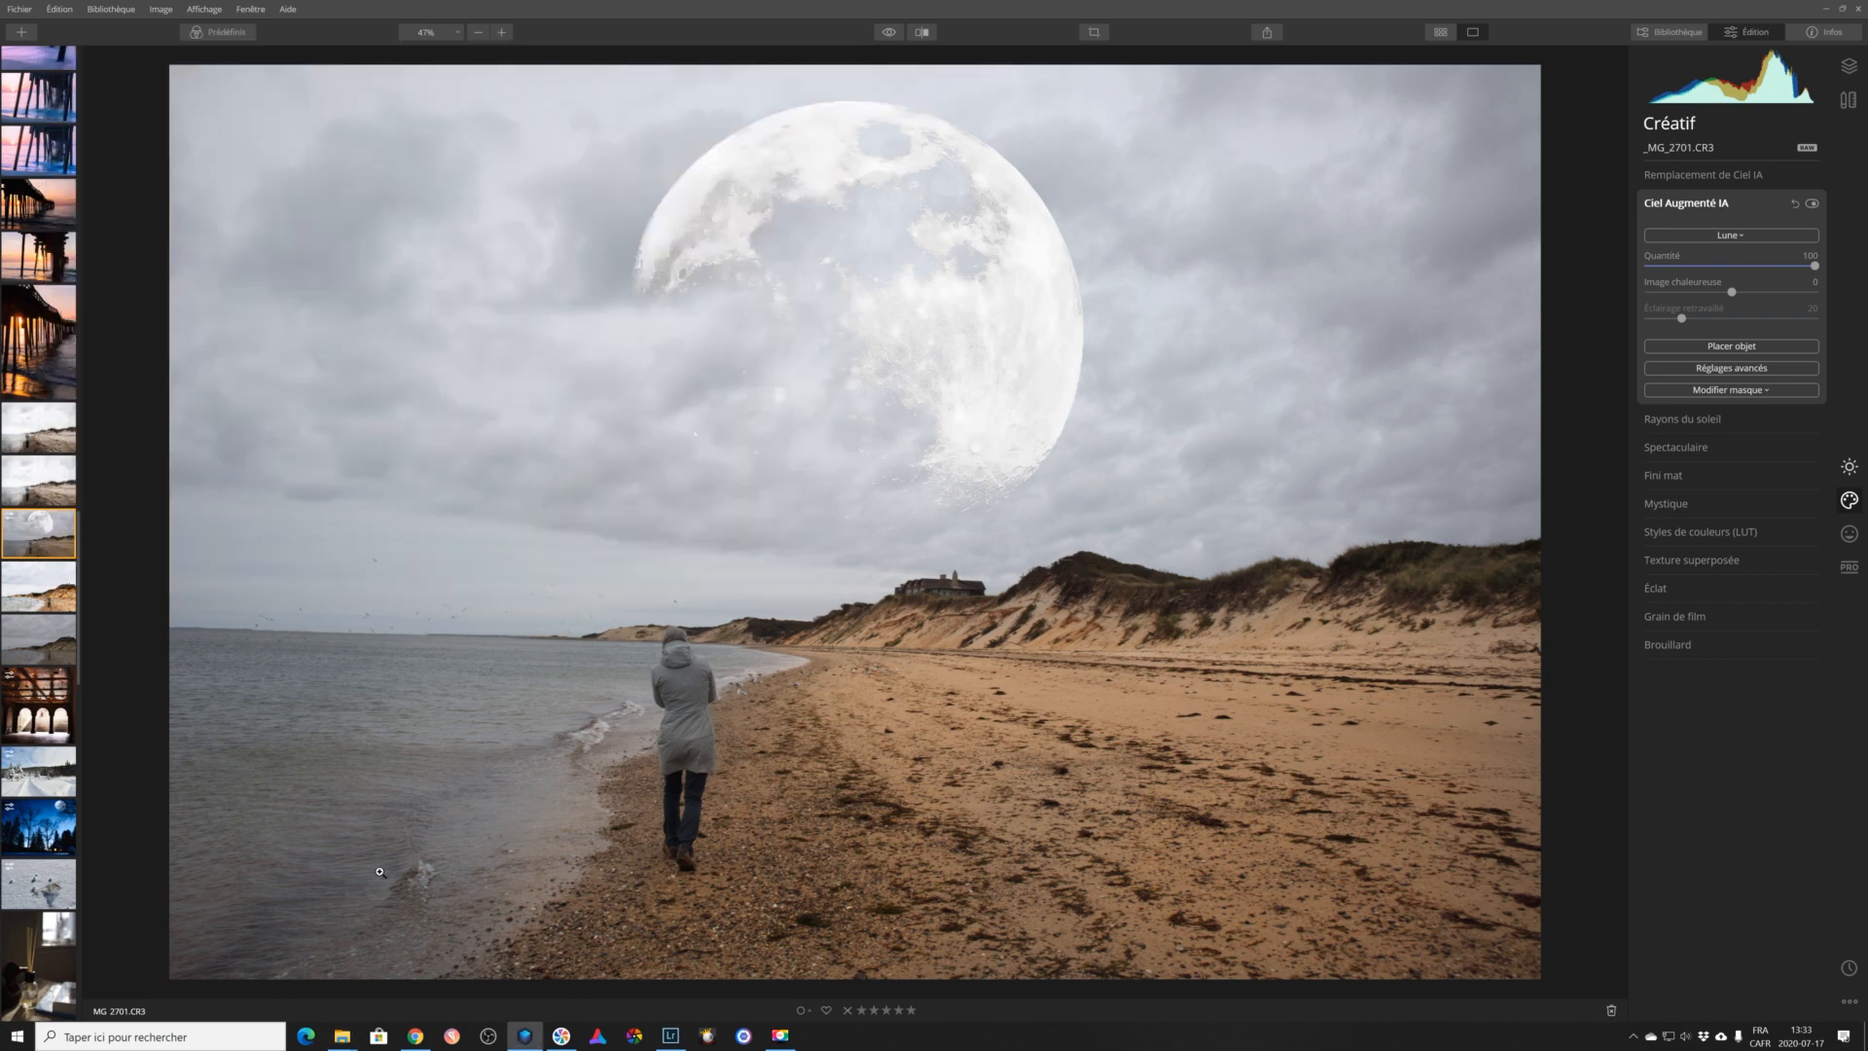
Switch to Chrome to review the introduction and standard controls on the AI Augmented Sky Tool page, and return to Luminar 4.
{"action": "left_click", "coordinate": [415, 1035]}
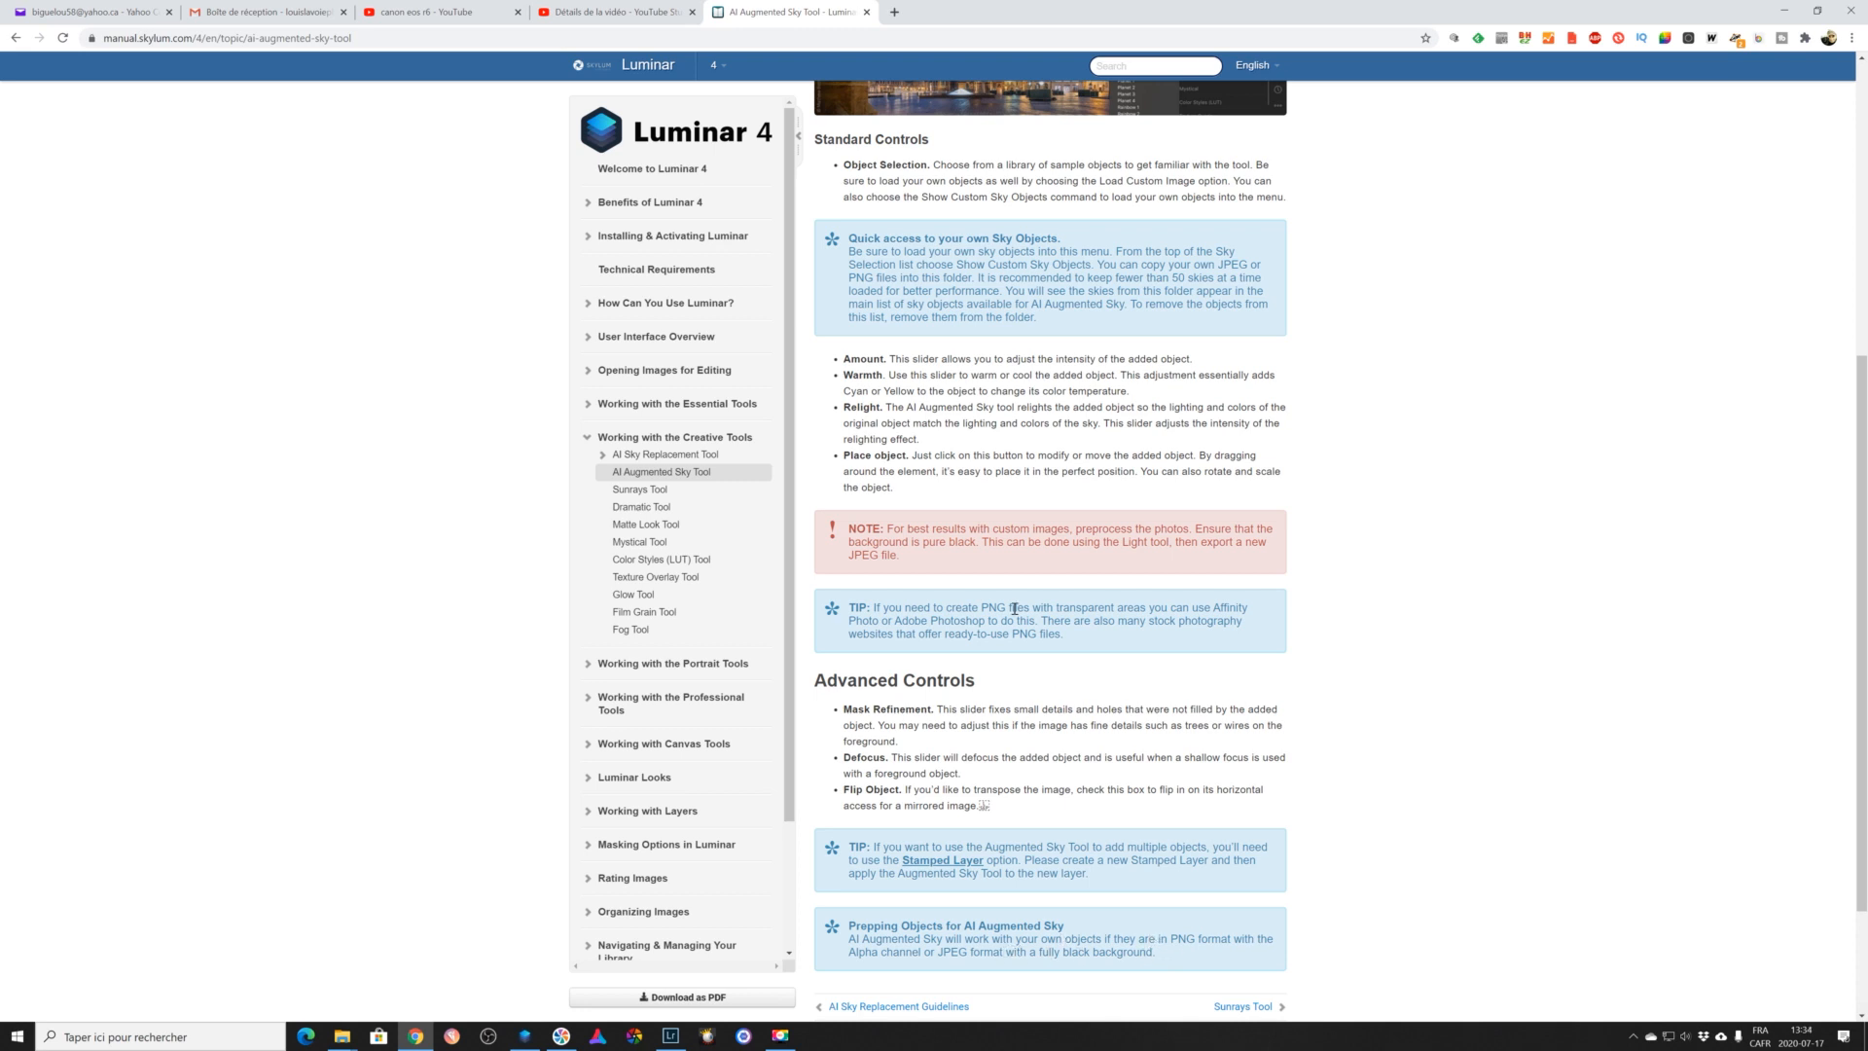
{"action": "scroll", "coordinate": [1013, 608], "scroll_direction": "up", "scroll_amount": 4}
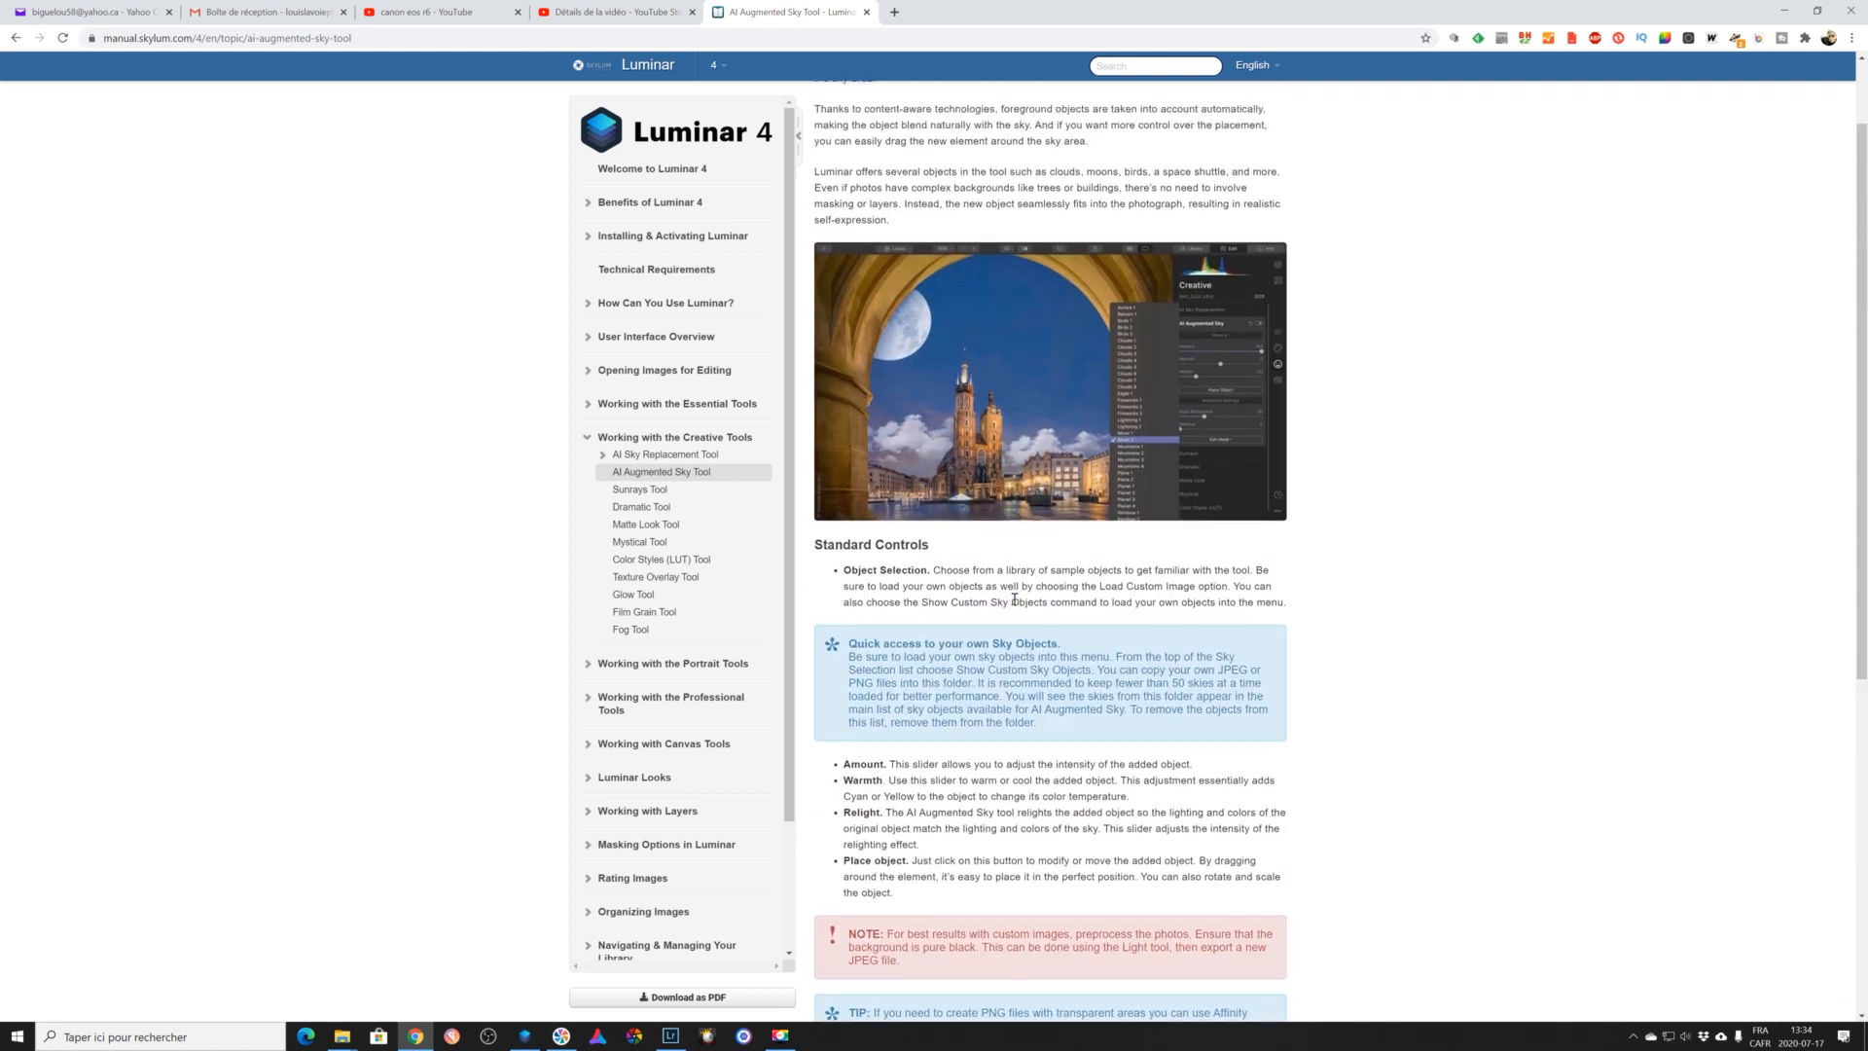
{"action": "scroll", "coordinate": [1014, 599], "scroll_direction": "up", "scroll_amount": 1}
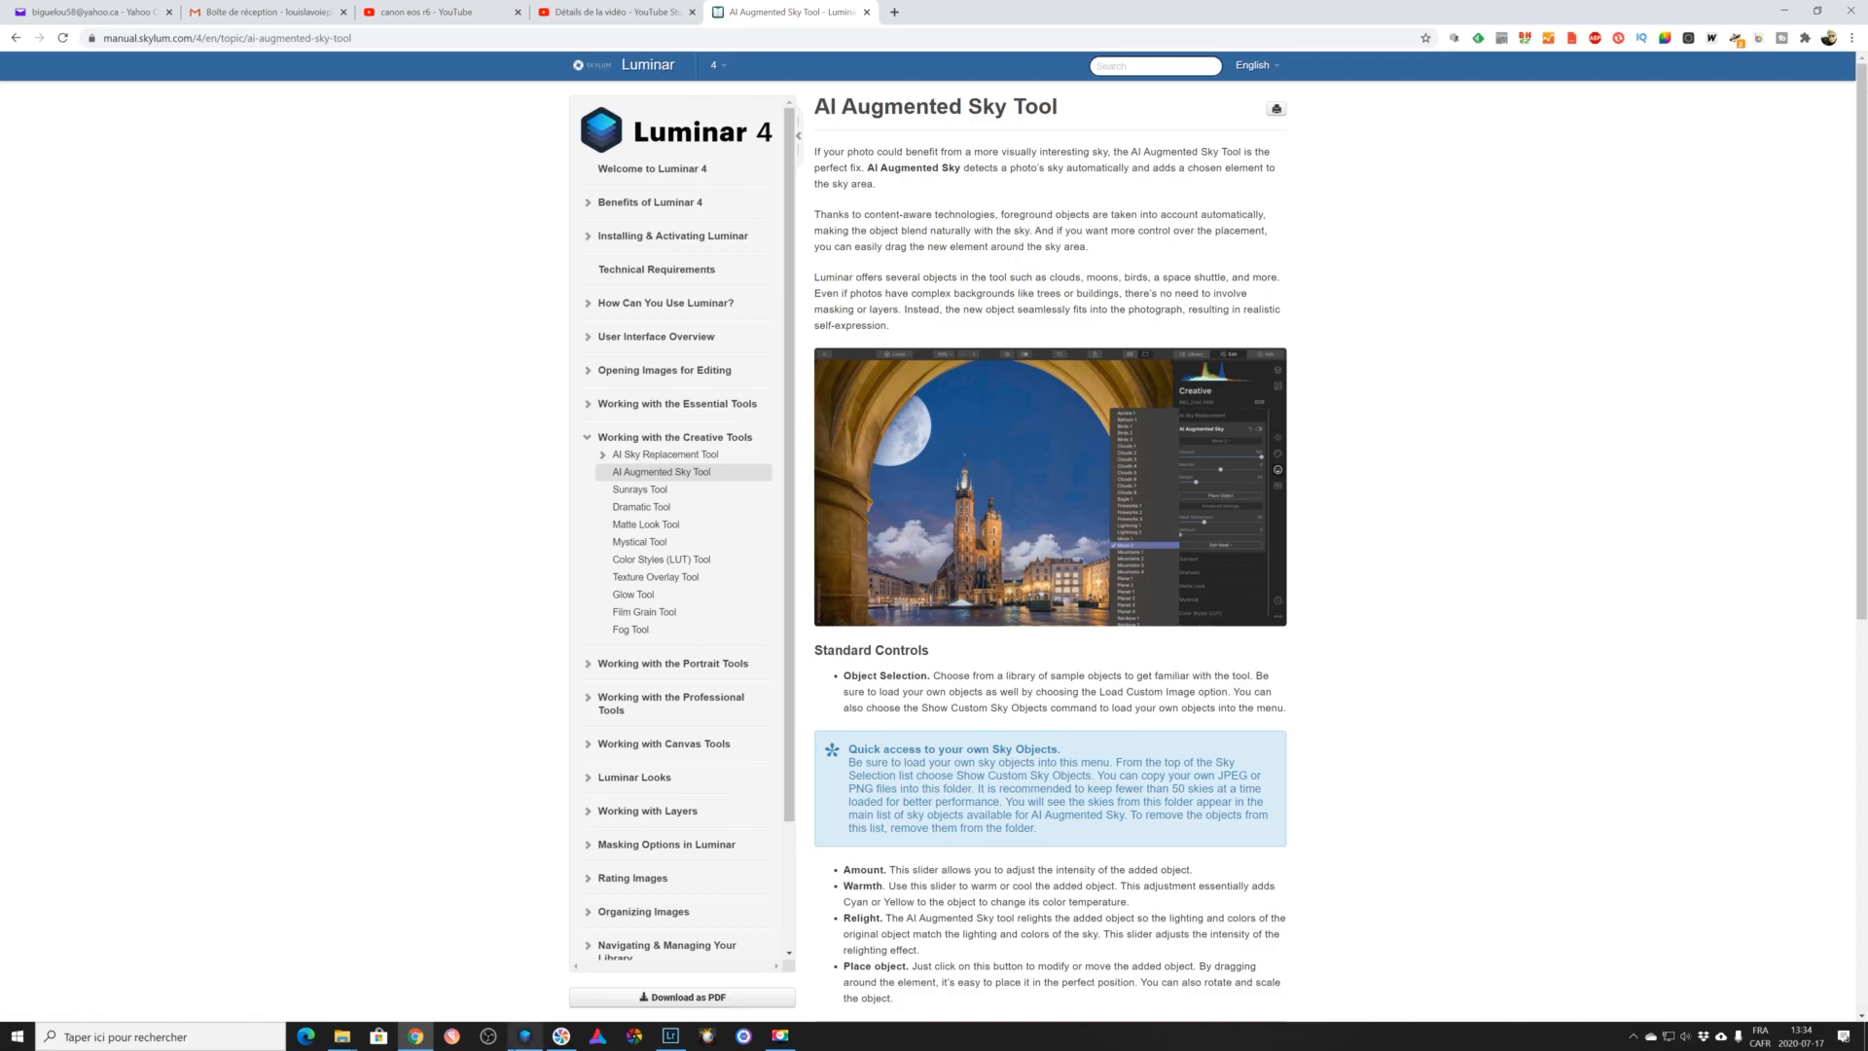
{"action": "left_click", "coordinate": [524, 1039]}
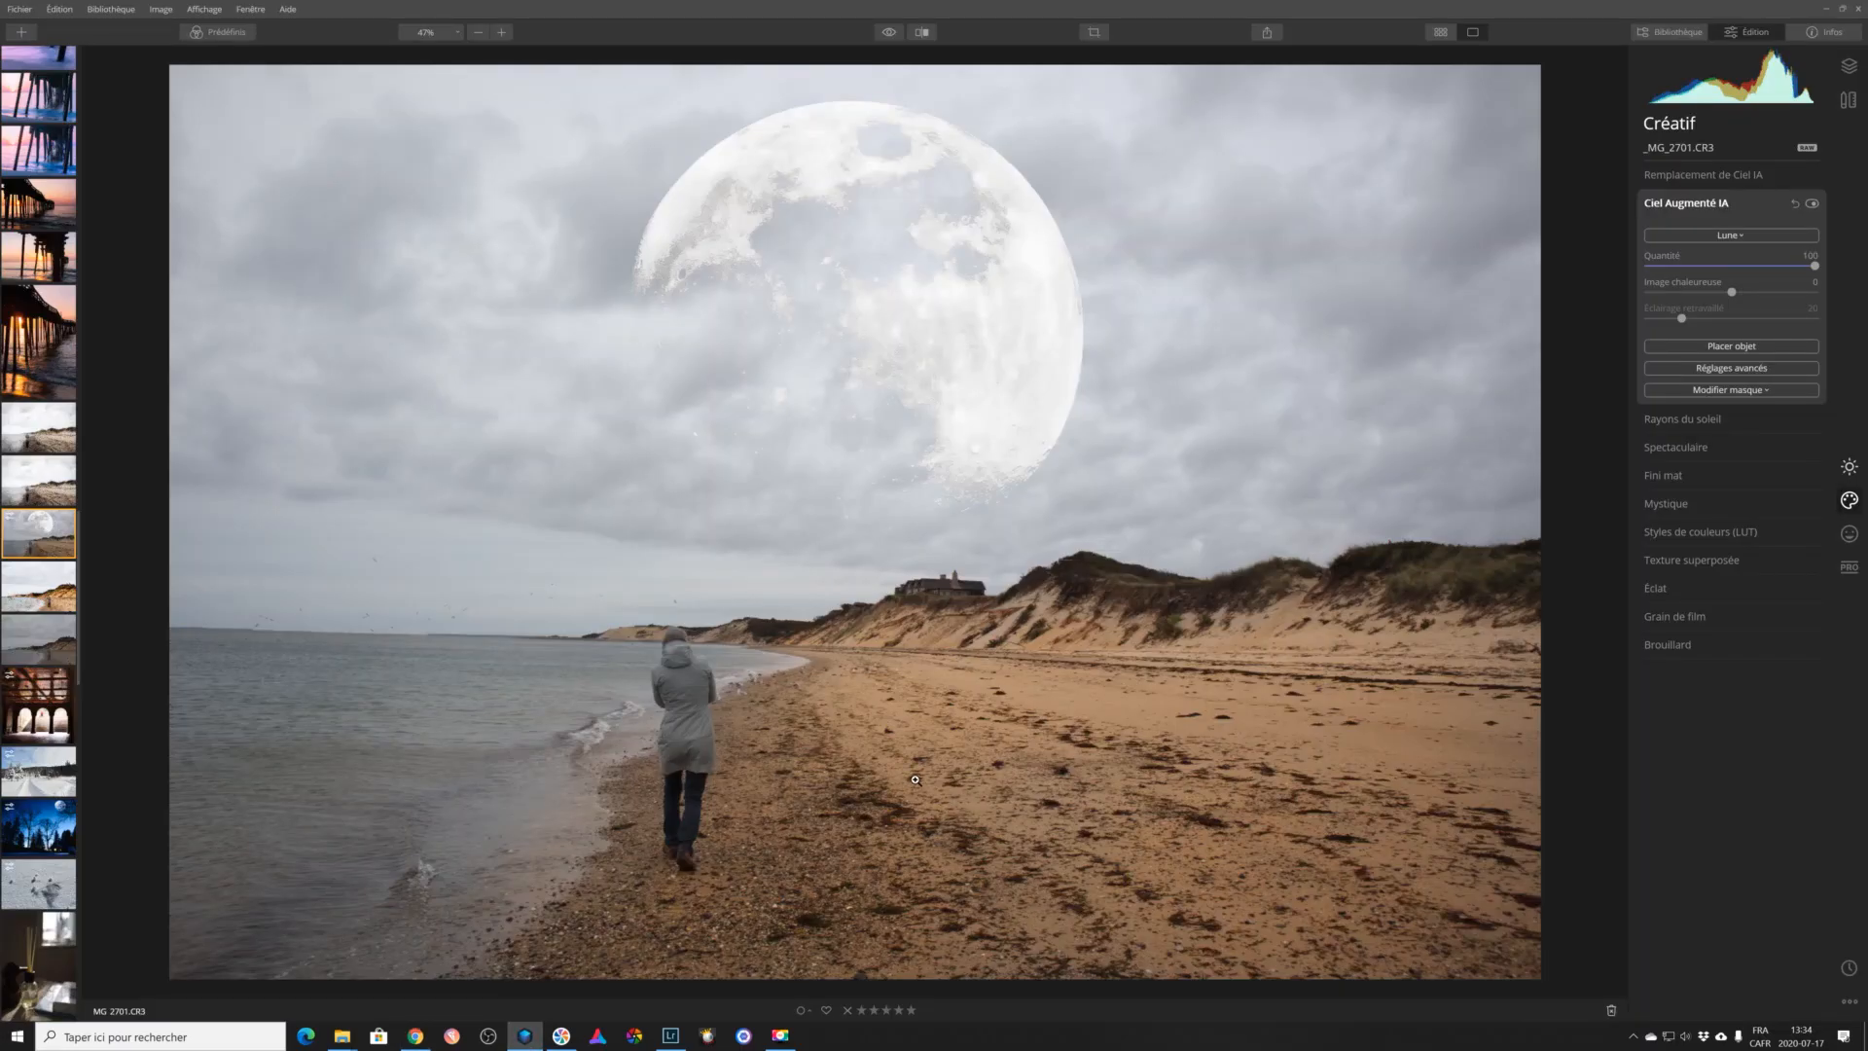